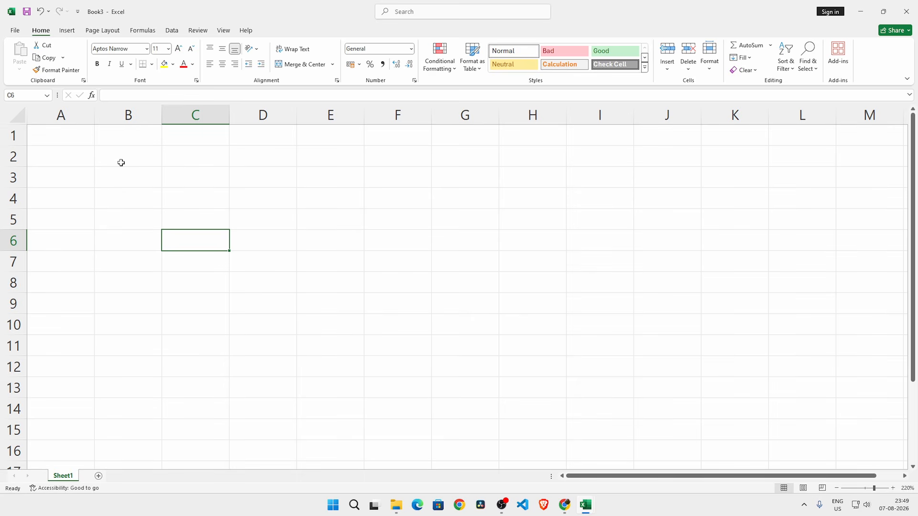
Step: Save the workbook as "Excel For Biginner" in the most recently used folder on drive D
click(15, 33)
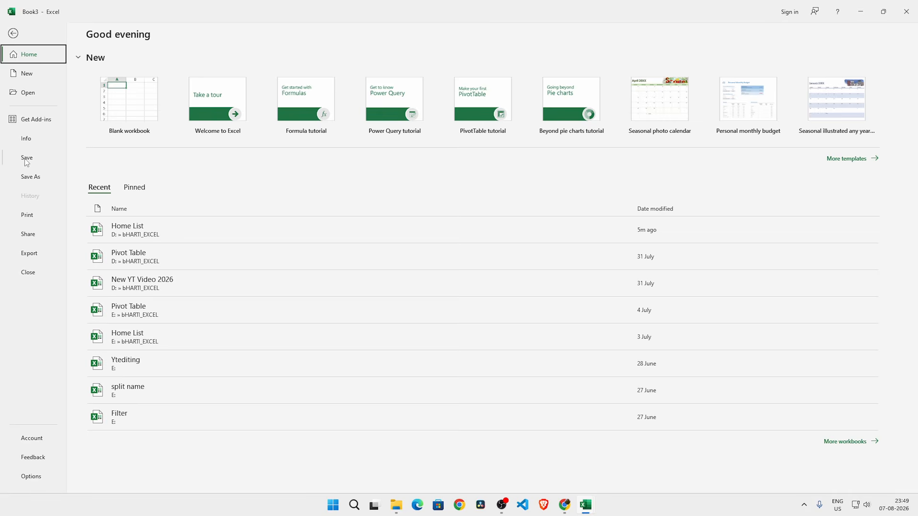
click(13, 33)
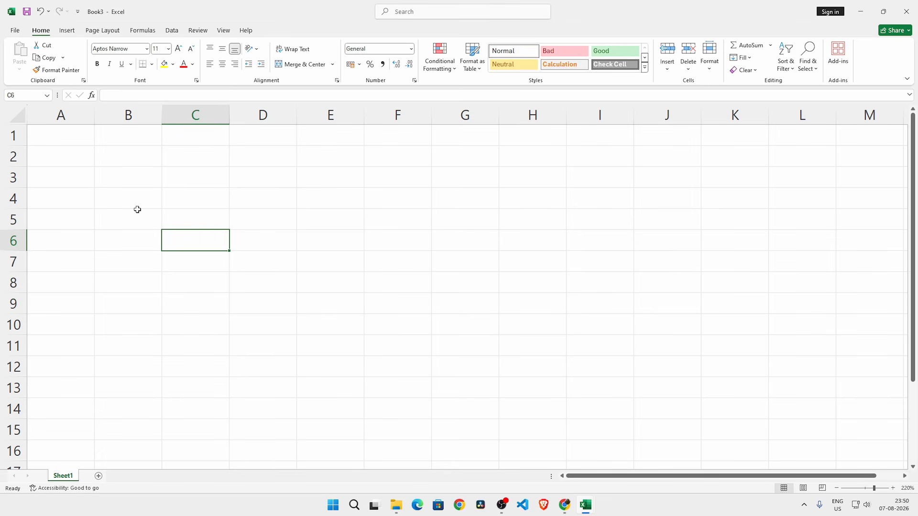
key(ctrl+s)
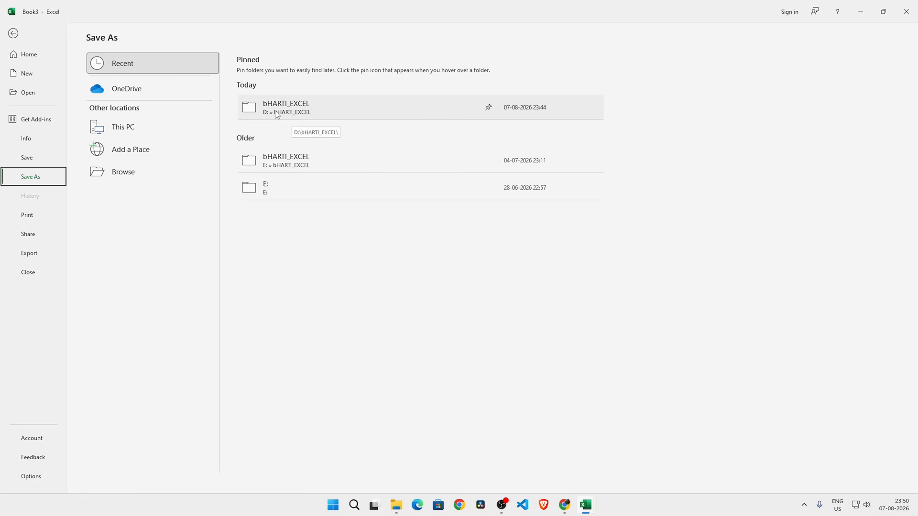
click(297, 109)
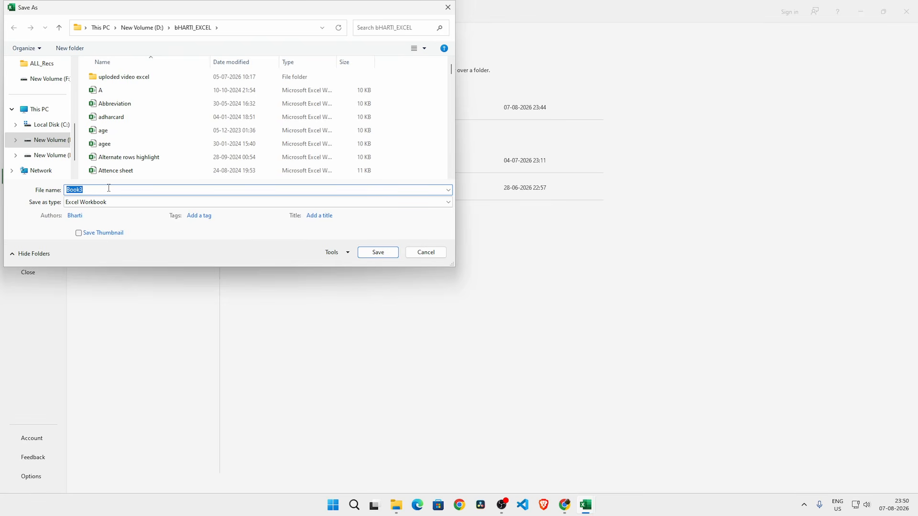
text(E)
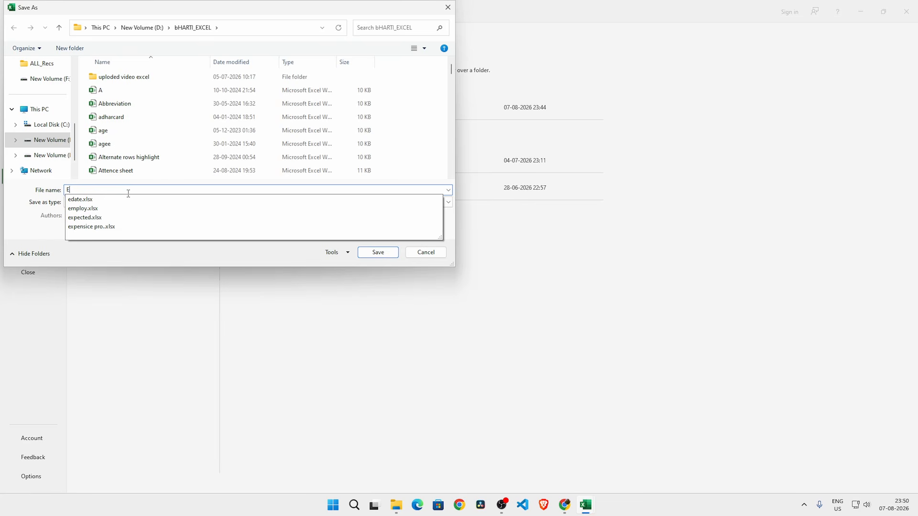
text(xcel)
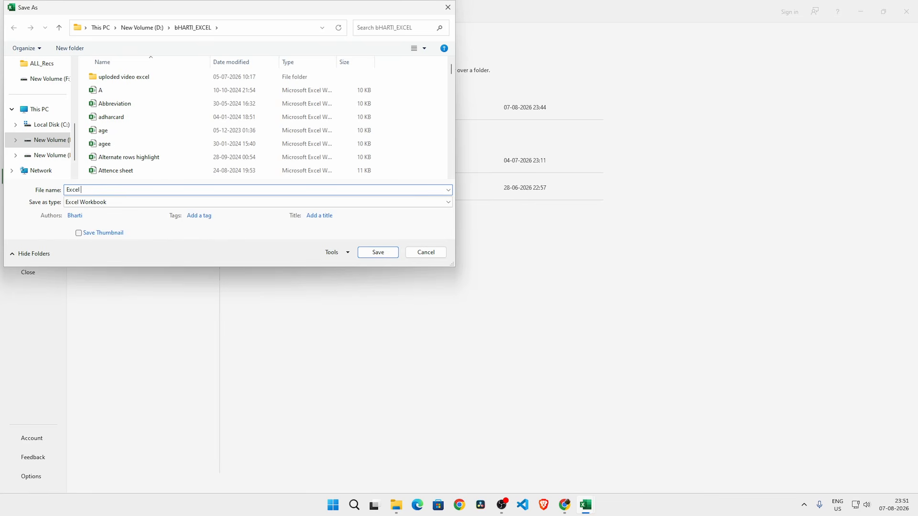
text( For Beginners)
click(379, 252)
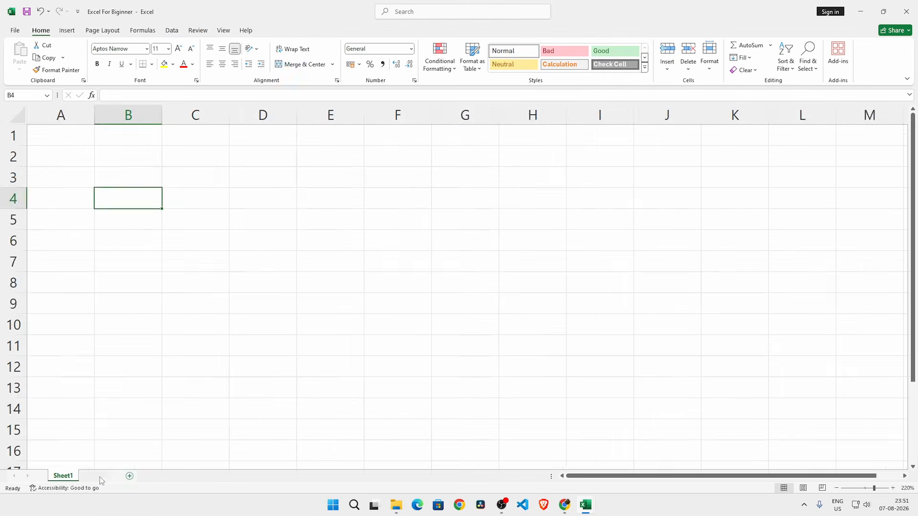
Step: Add three new worksheets, Sheet2 to Sheet4, and go back to Sheet1
click(188, 486)
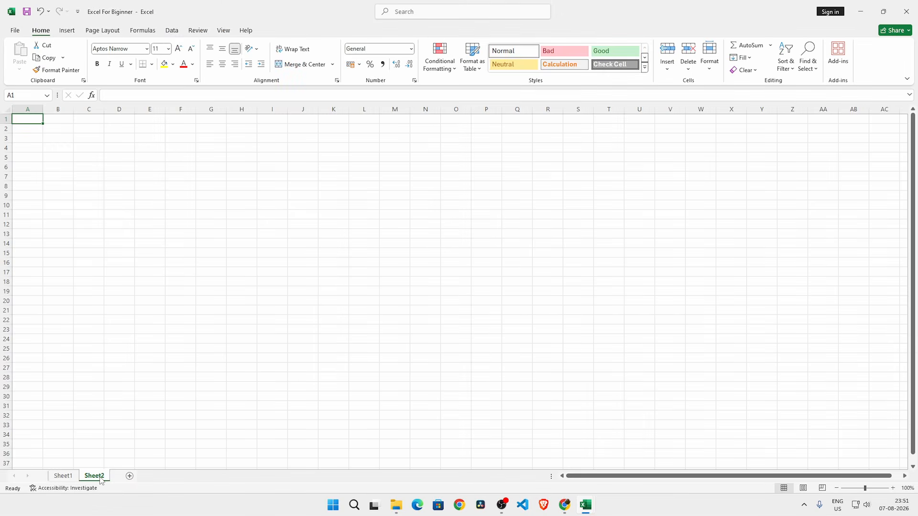
click(130, 476)
click(160, 476)
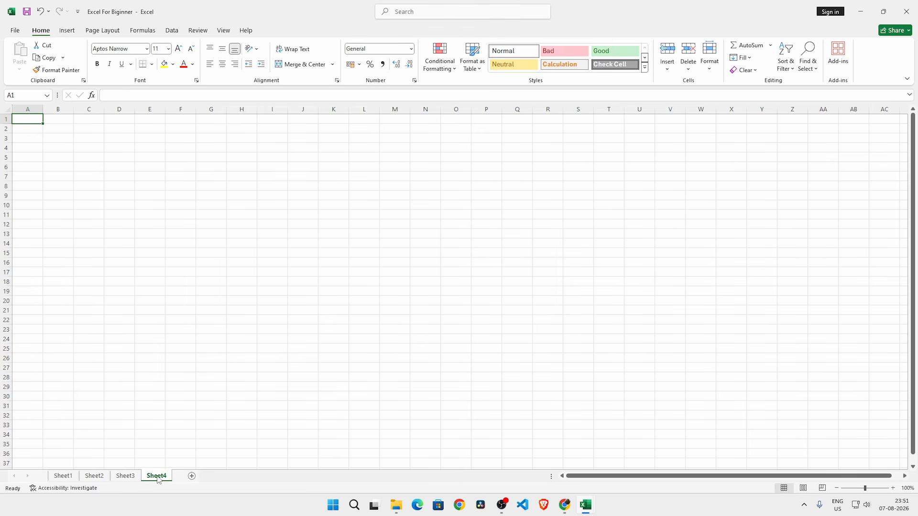
key(ctrl+Page_Up)
key(ctrl+Page_Up)
key(ctrl+Page_Up)
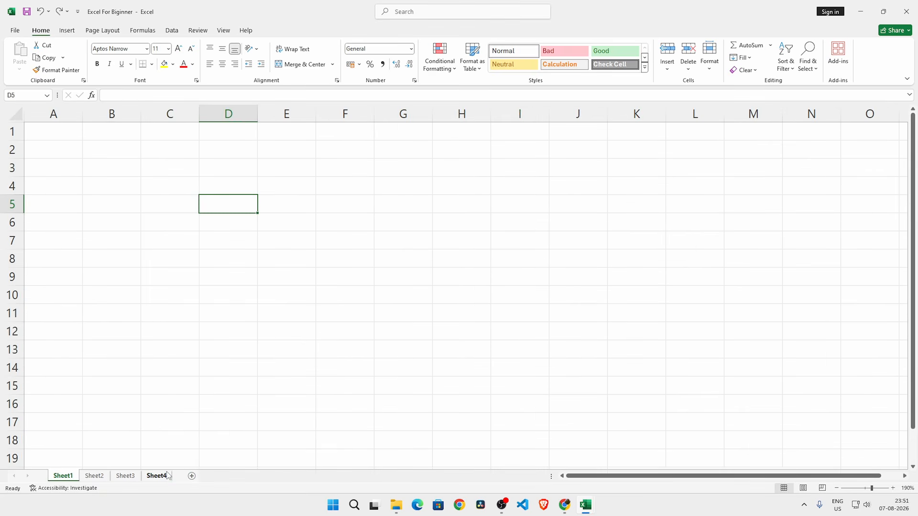
Step: Delete the Sheet4 worksheet
right_click(163, 476)
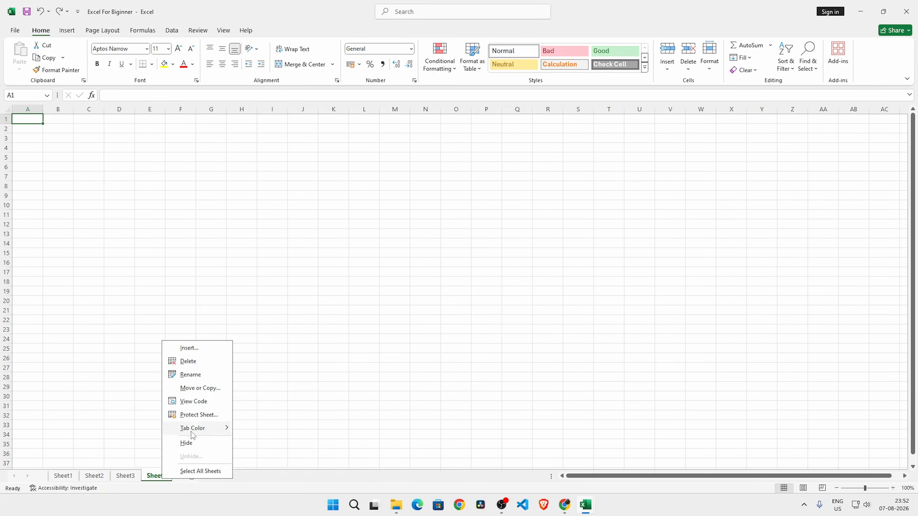
mouse_move(194, 430)
click(188, 361)
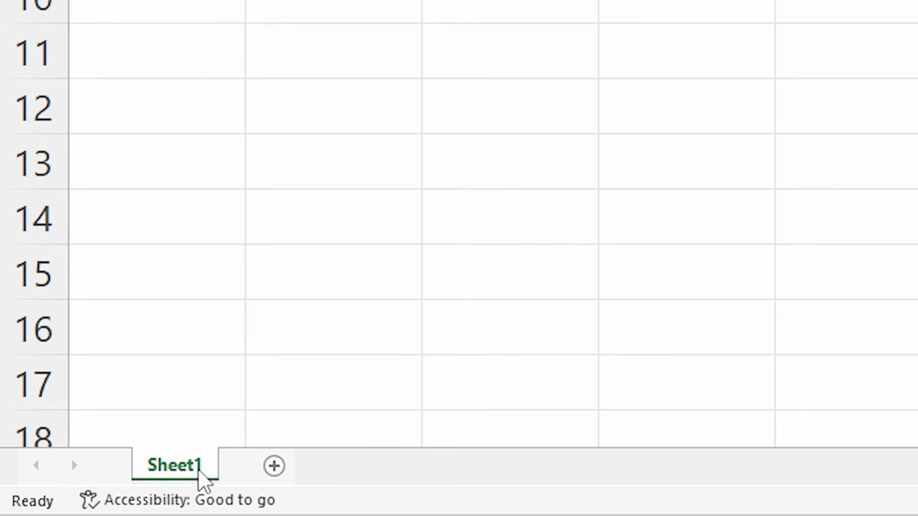
Step: Rename the Sheet1 worksheet to "Excel For Biginner"
double_click(192, 471)
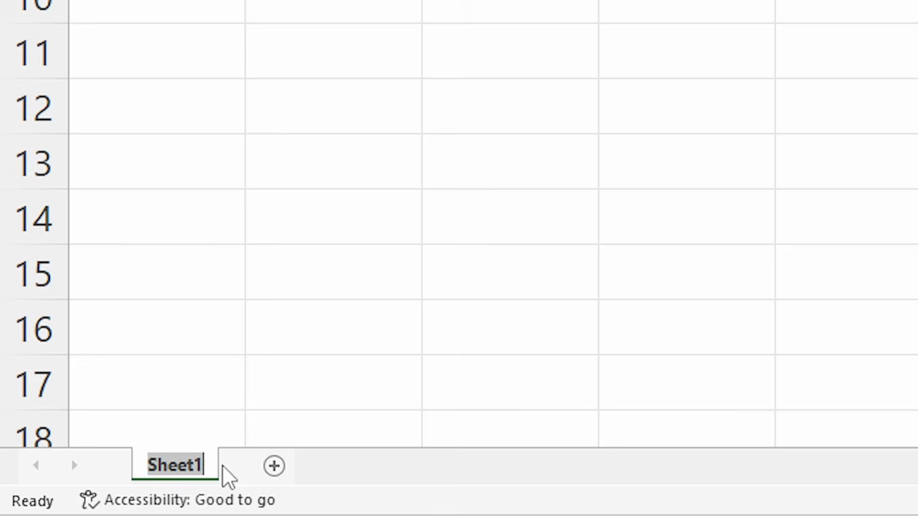
text(Excel For Biginner)
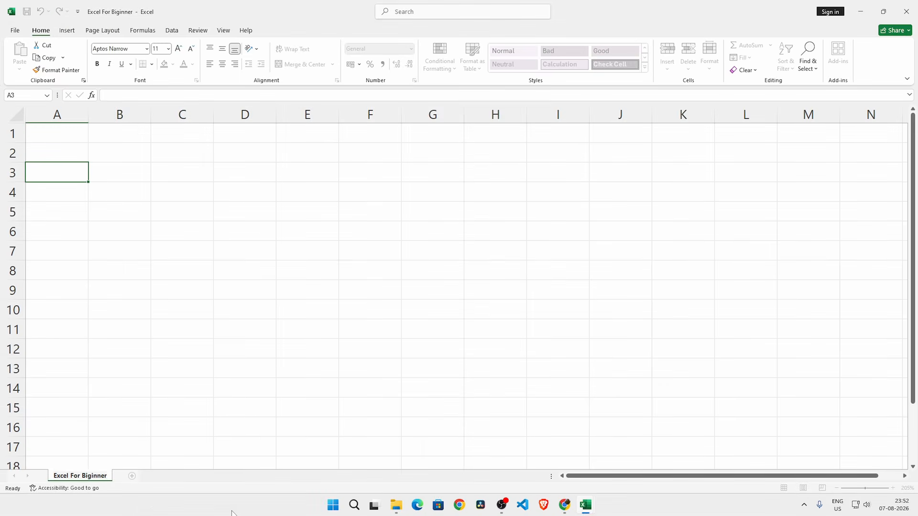
key(Return)
click(120, 211)
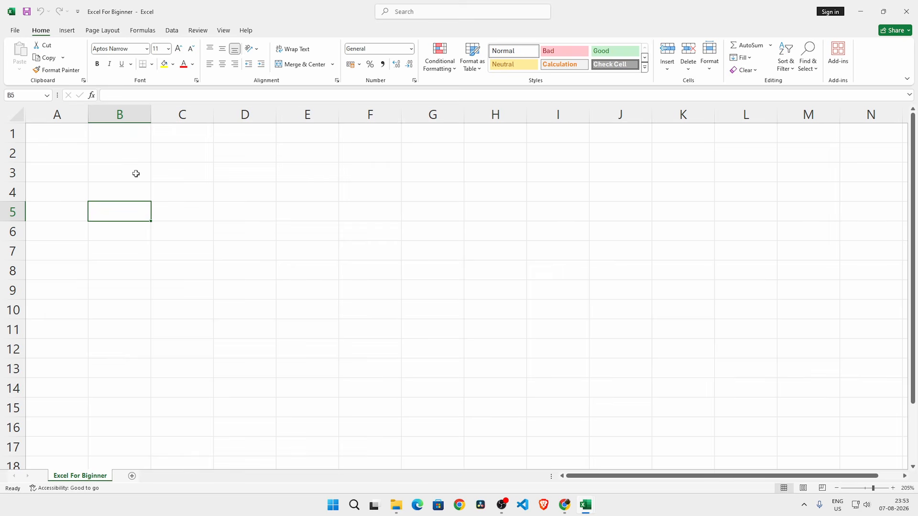
drag(67, 141, 102, 151)
click(125, 142)
click(125, 149)
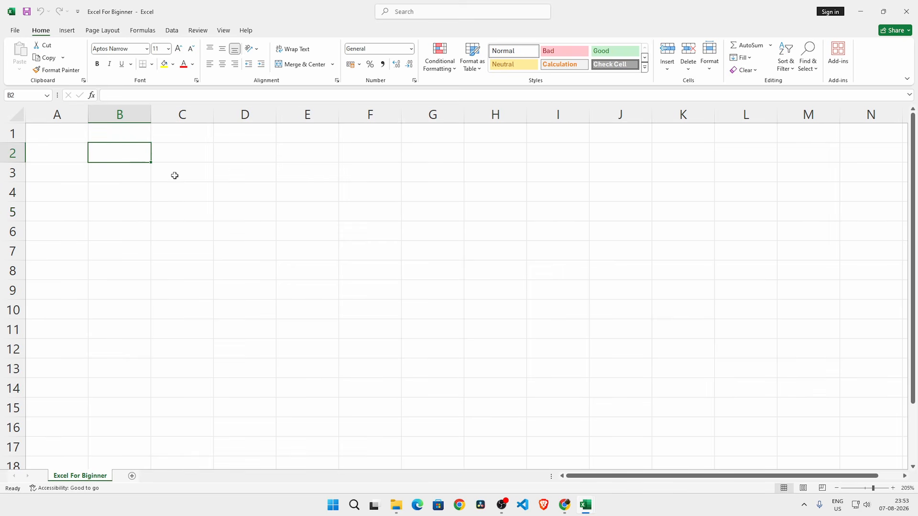
click(174, 175)
click(186, 158)
click(273, 173)
click(115, 191)
click(110, 172)
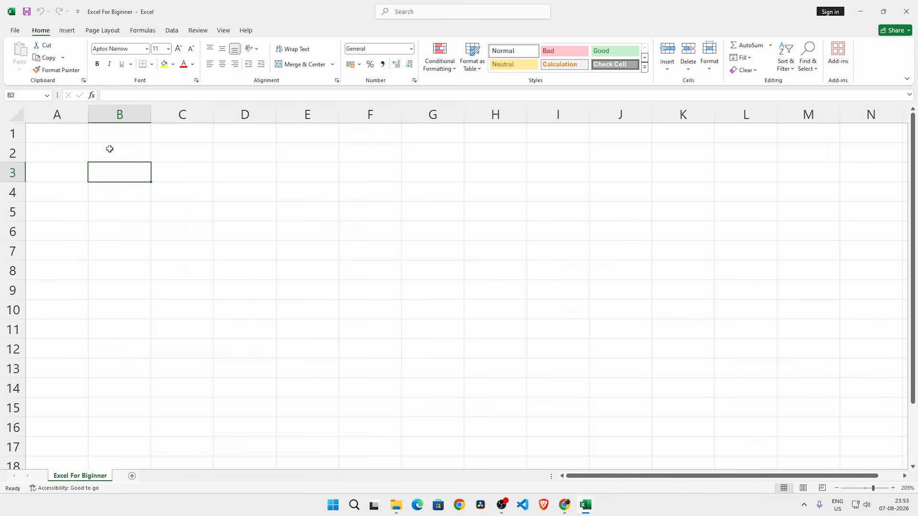
click(110, 149)
click(158, 153)
Step: Enter the text "Excel" in cell B4
double_click(152, 184)
text(E)
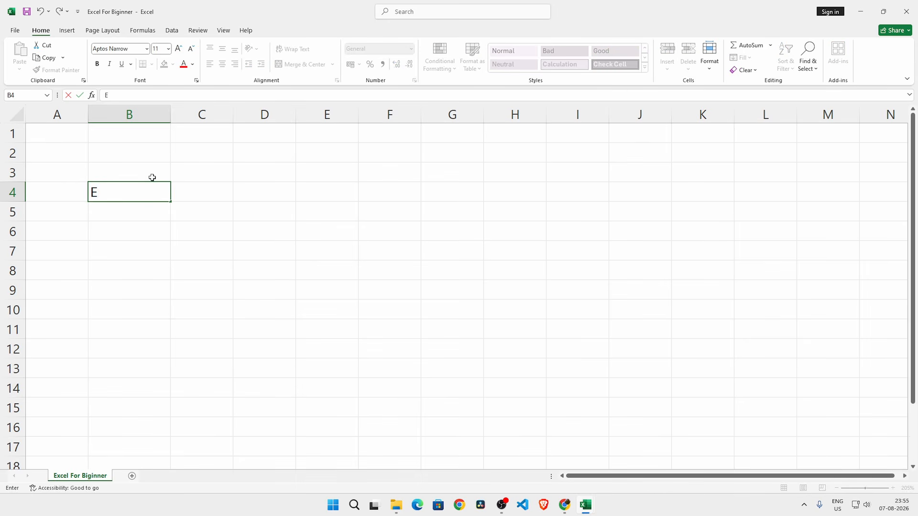
text(xcel)
key(Return)
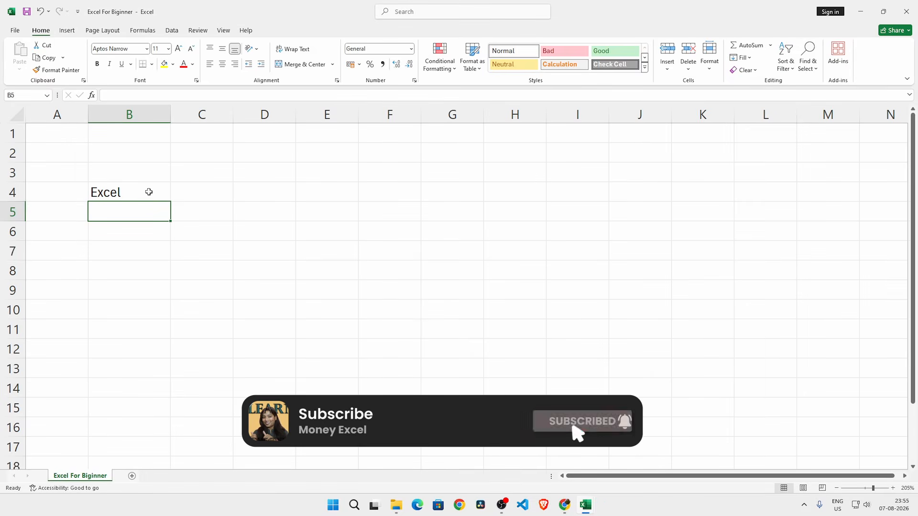
Step: Replace the content of cell B4 with "Money Excel"
click(161, 191)
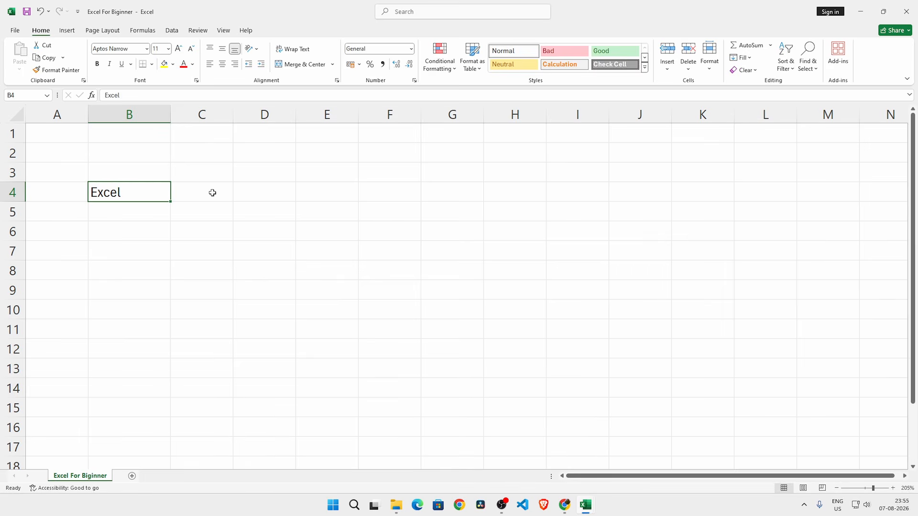
text(Mone)
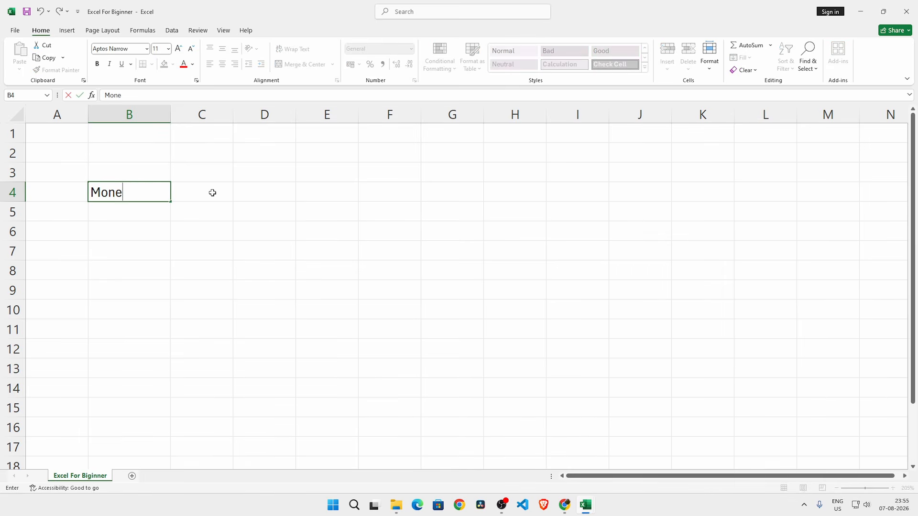
text(y Excel)
key(Return)
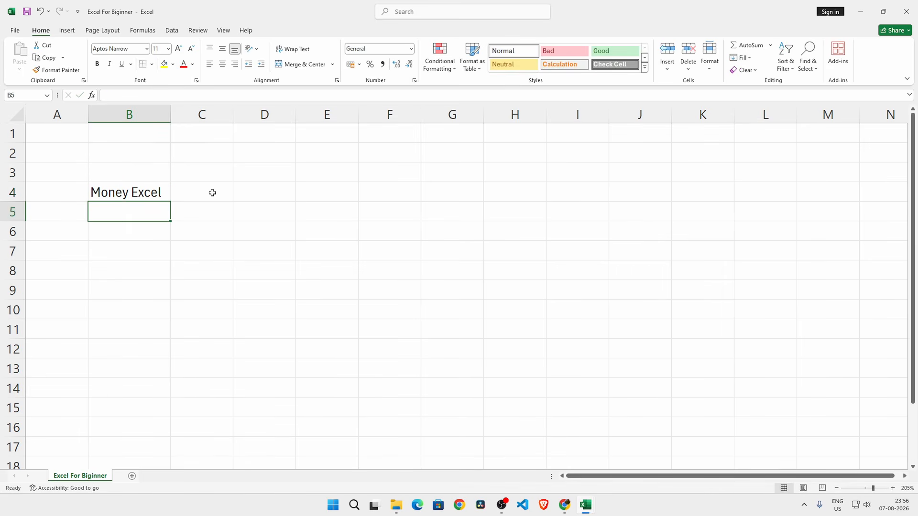
click(137, 171)
click(138, 189)
click(139, 219)
click(200, 176)
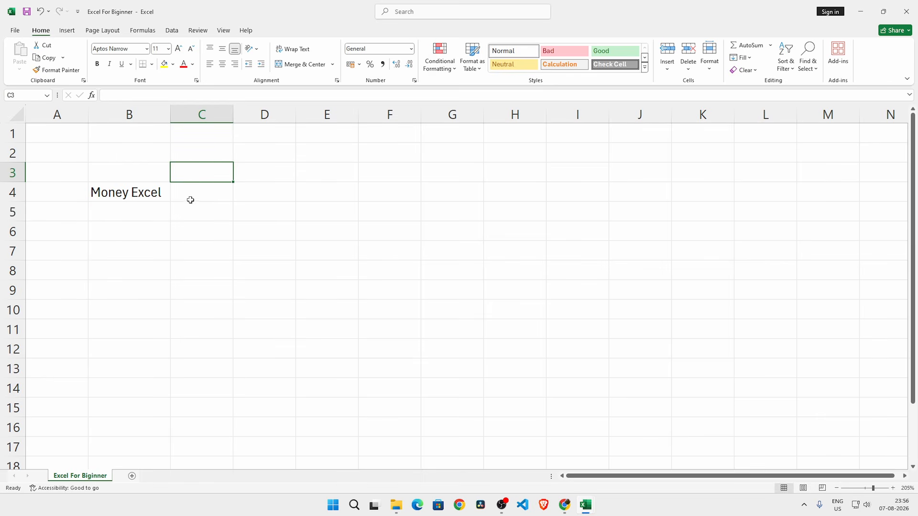
click(191, 196)
click(189, 210)
click(173, 189)
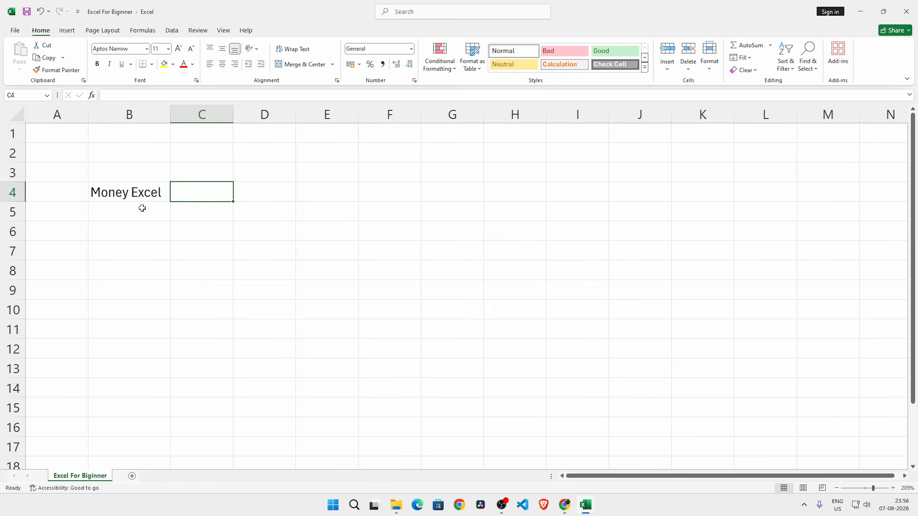
click(142, 210)
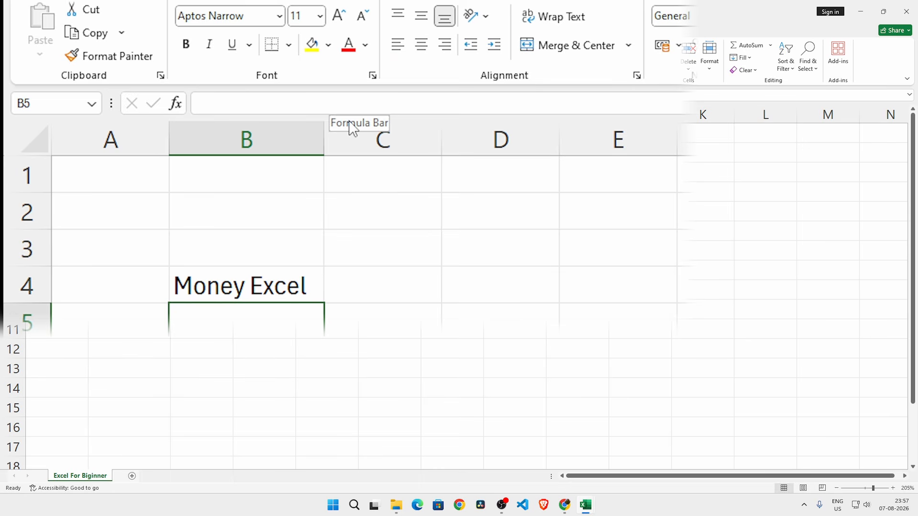
click(356, 317)
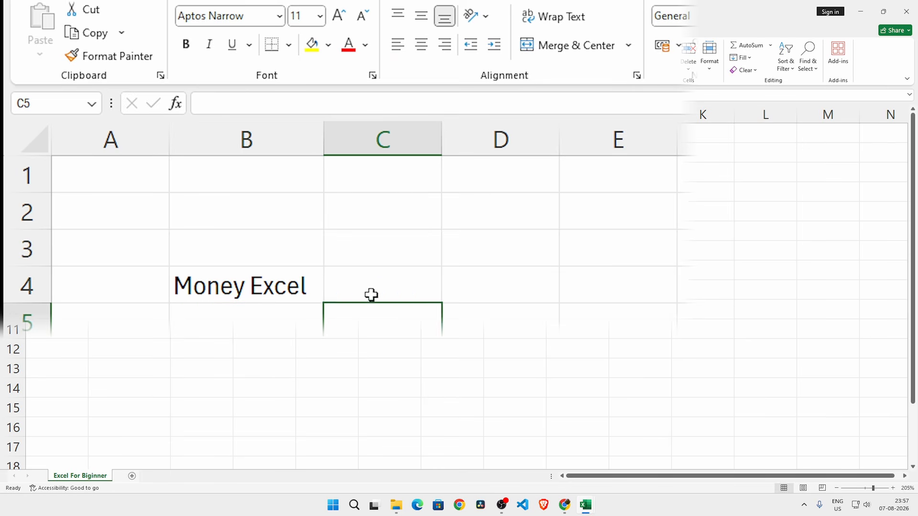
click(372, 290)
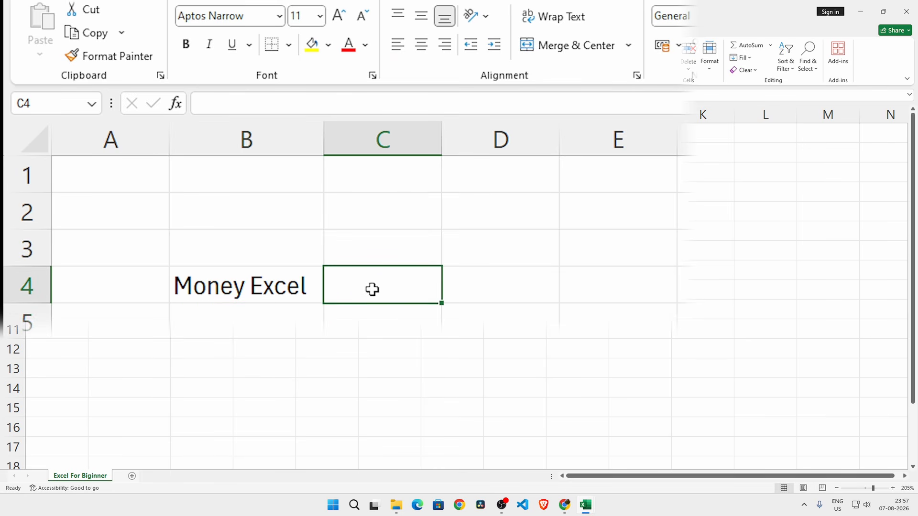
Step: Enter the formula =B4 in cell D4 to reference the text cell
click(320, 105)
text(=)
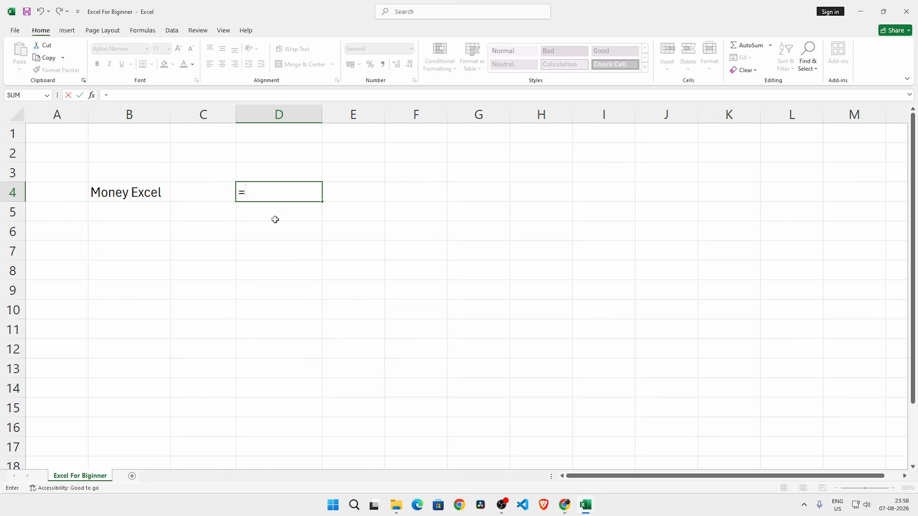
click(138, 192)
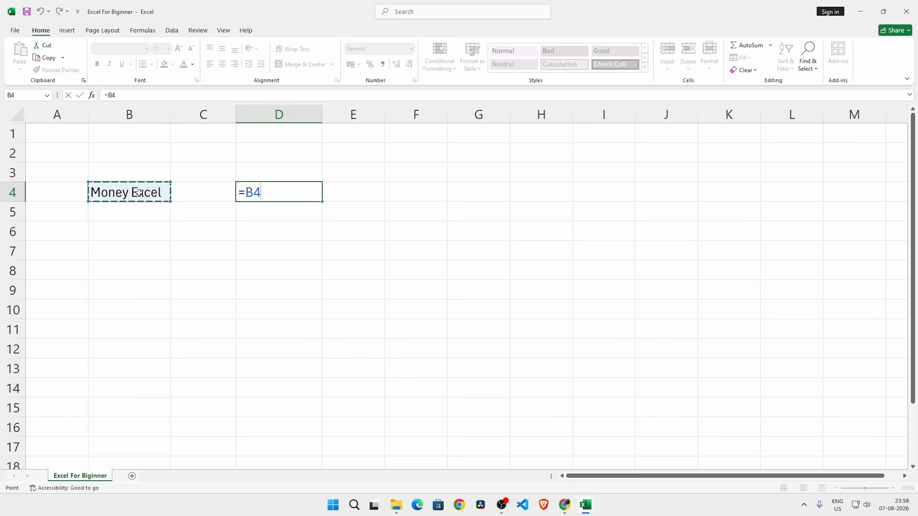
key(Return)
Step: Compare the underlying contents of cells D4 and B4 to tell a formula from typed text
click(262, 195)
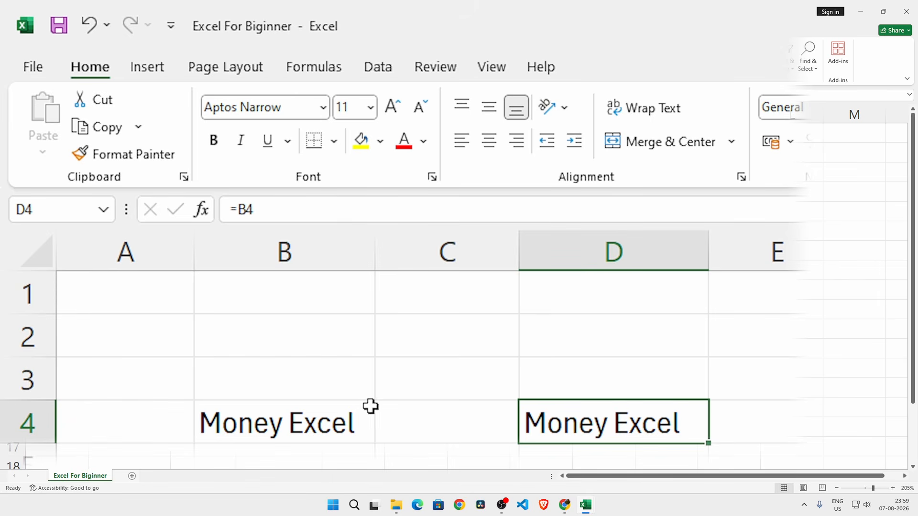
click(305, 428)
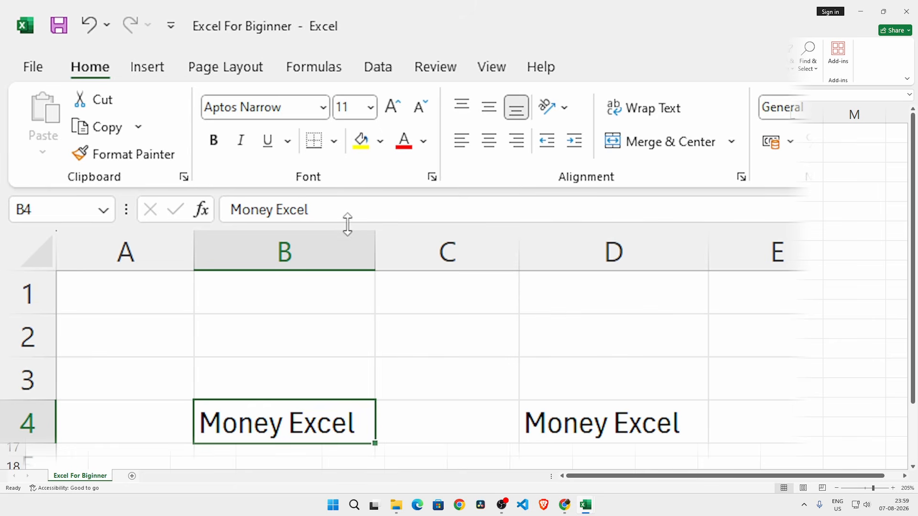
click(607, 426)
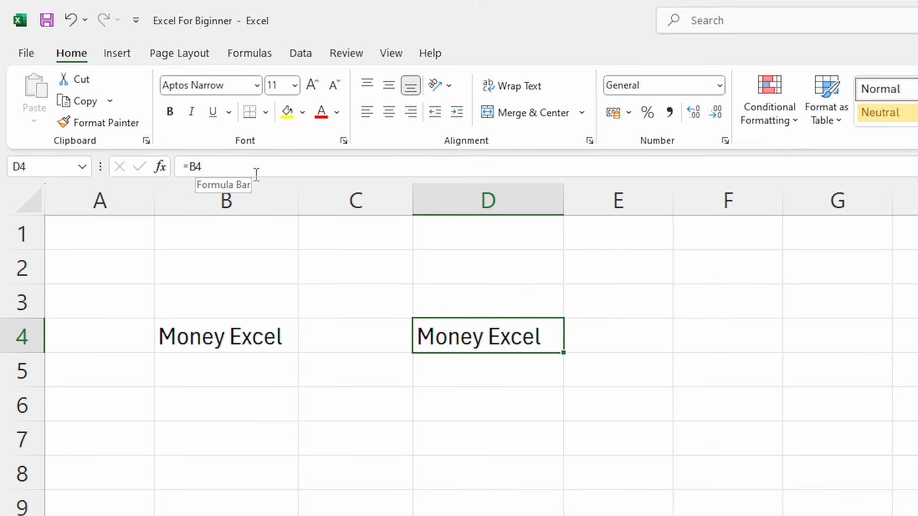
Step: Select cells C6 and B7 in turn to examine how the active cell's reference is shown
key(Return)
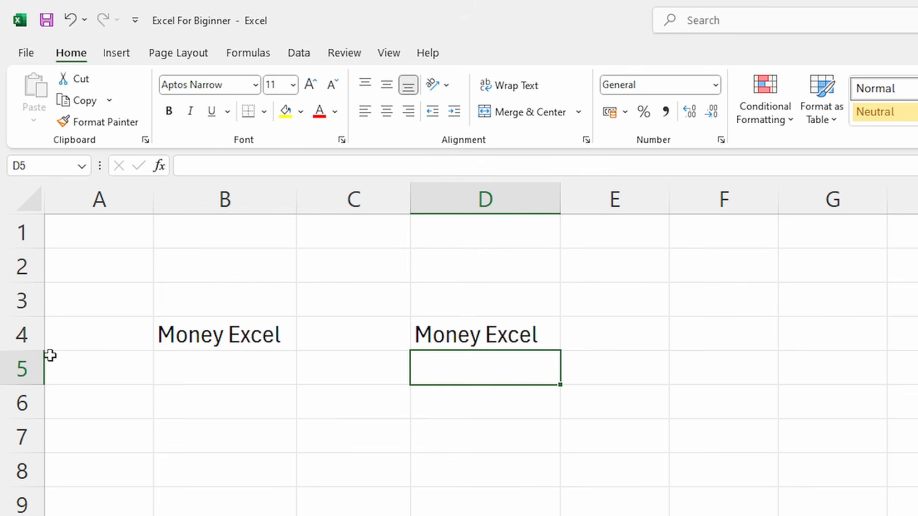
click(341, 413)
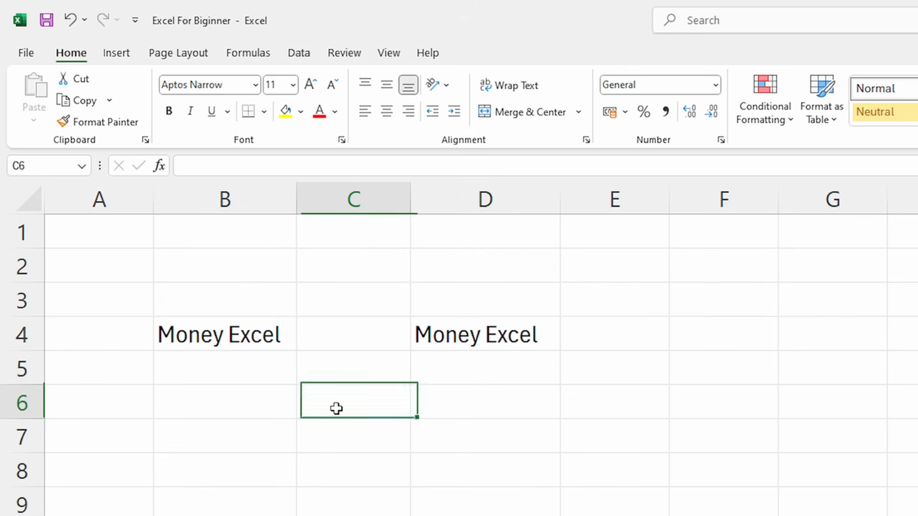
click(220, 441)
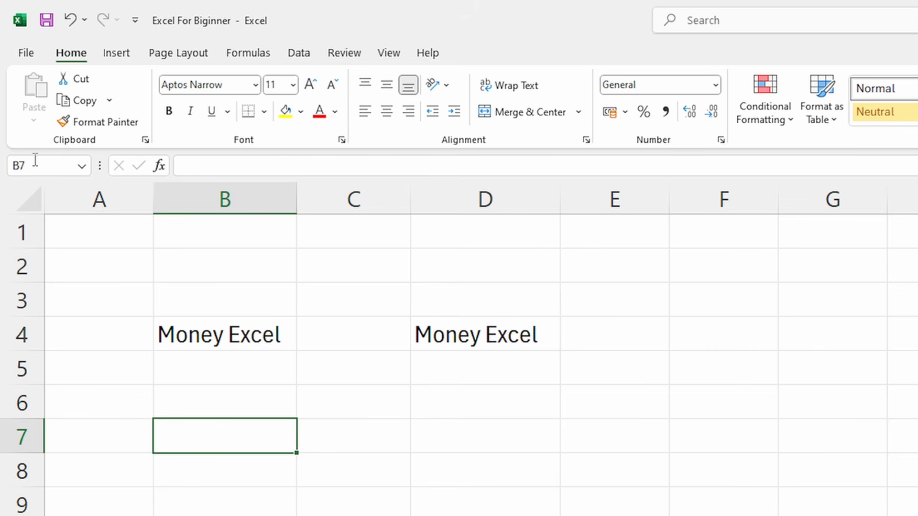
Step: Make cells D6, C5, C6 and B5 active in turn to check each one's reference
click(442, 394)
click(359, 363)
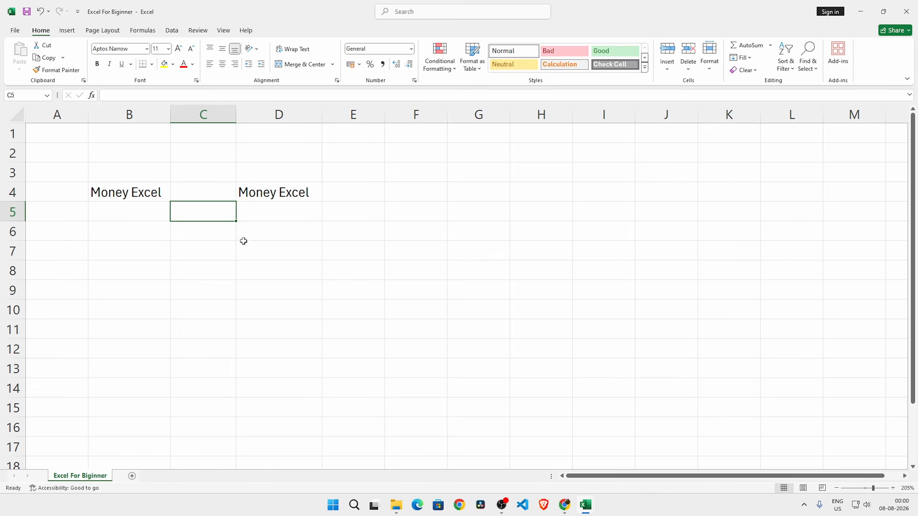
key(Return)
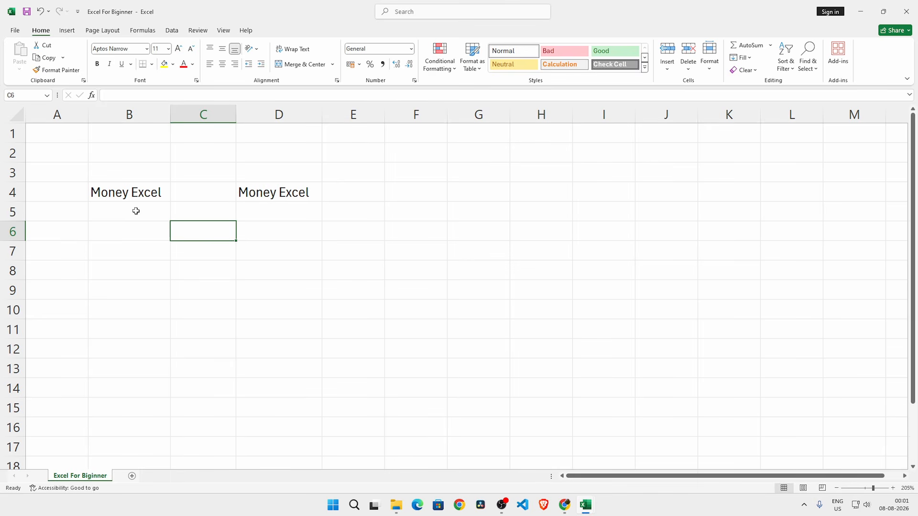
click(152, 208)
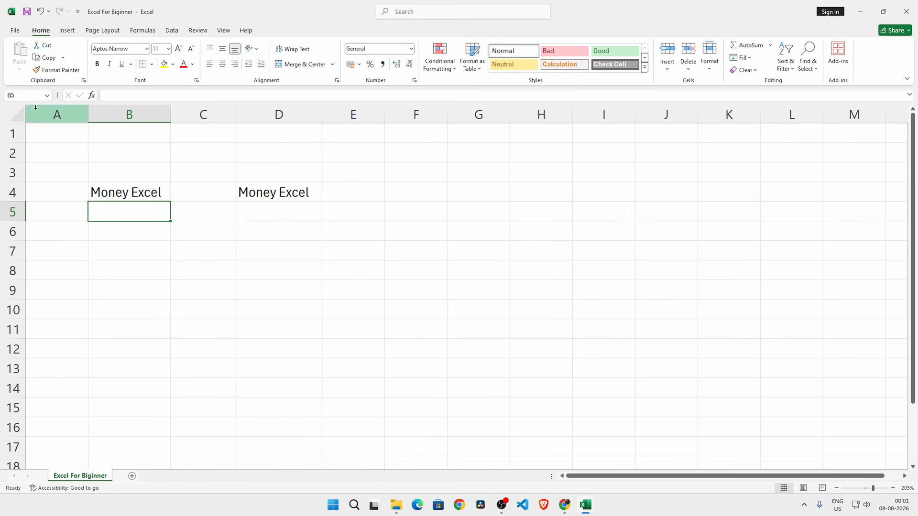
Step: Jump directly to cell A100 by its reference, and return to cell A1
click(6, 95)
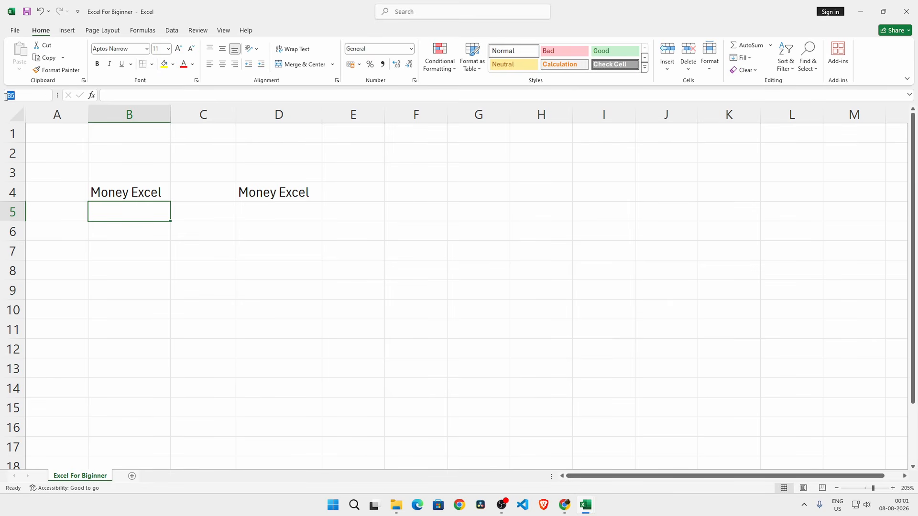
text(A100)
key(Return)
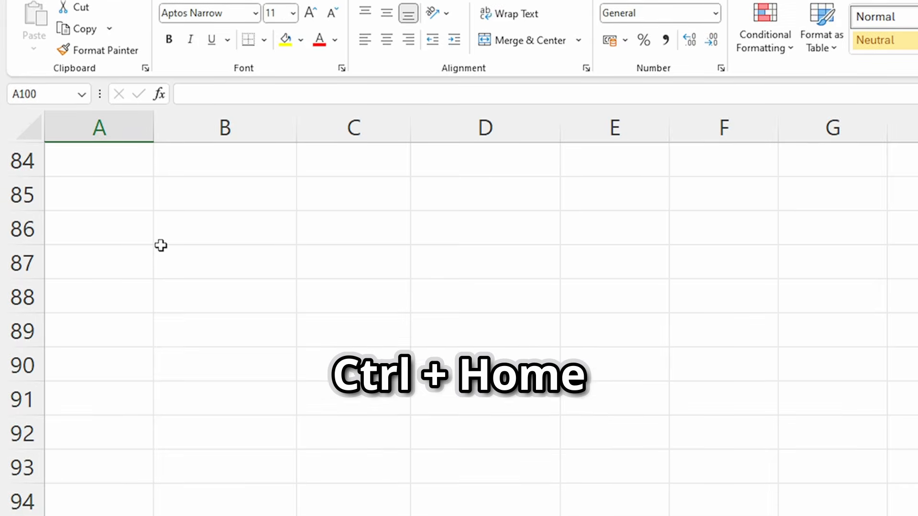
key(ctrl+Home)
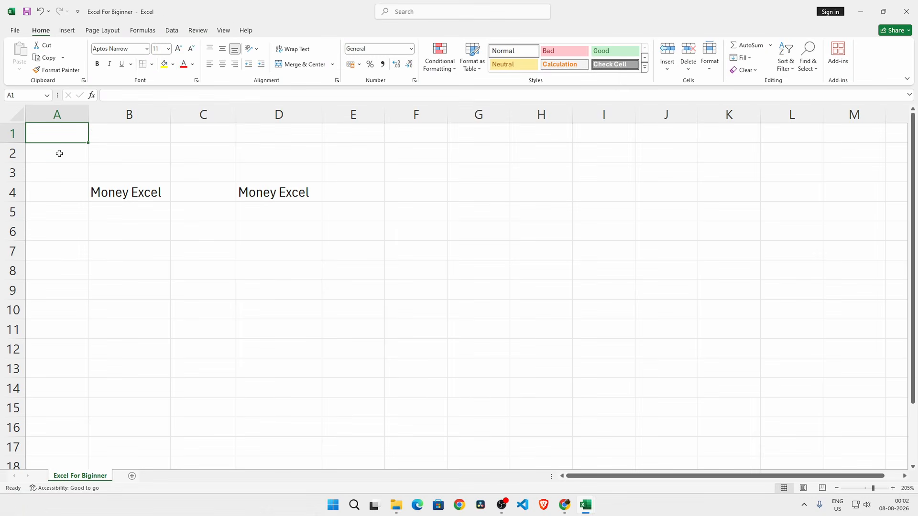
Step: Highlight a block of whole rows starting at row 2, columns B through F, and the range B1:B8 in turn
drag(12, 153, 27, 352)
click(50, 362)
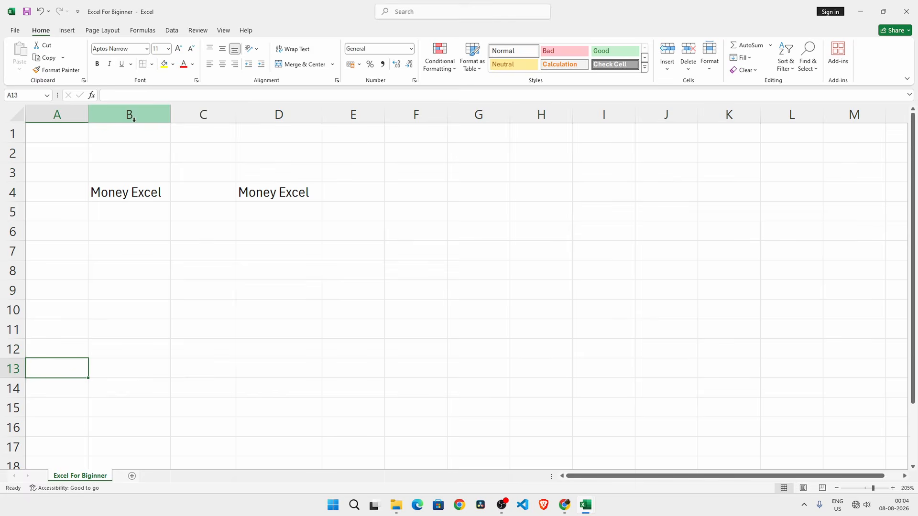
drag(133, 119, 425, 126)
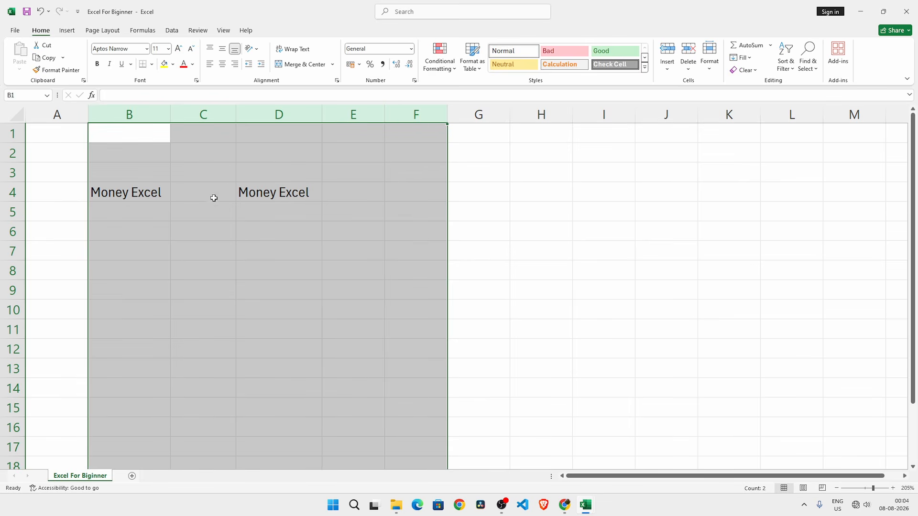
click(192, 242)
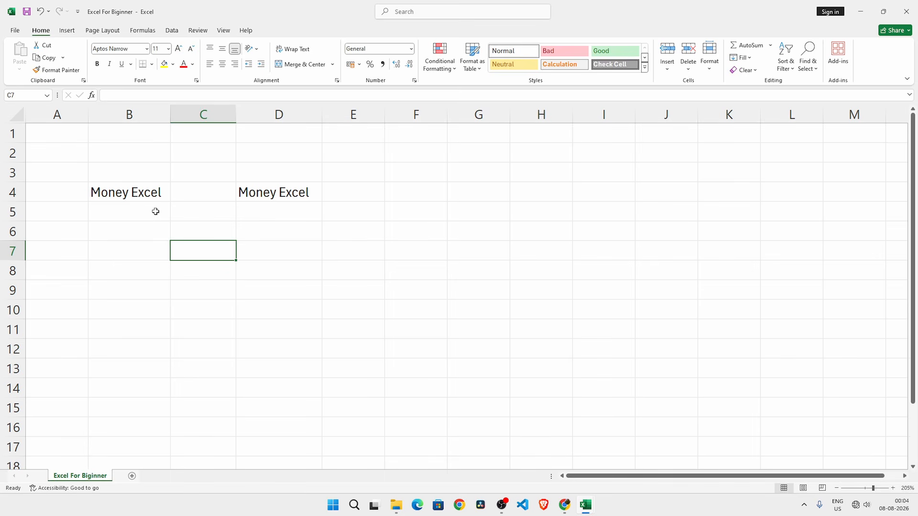
drag(135, 135, 135, 268)
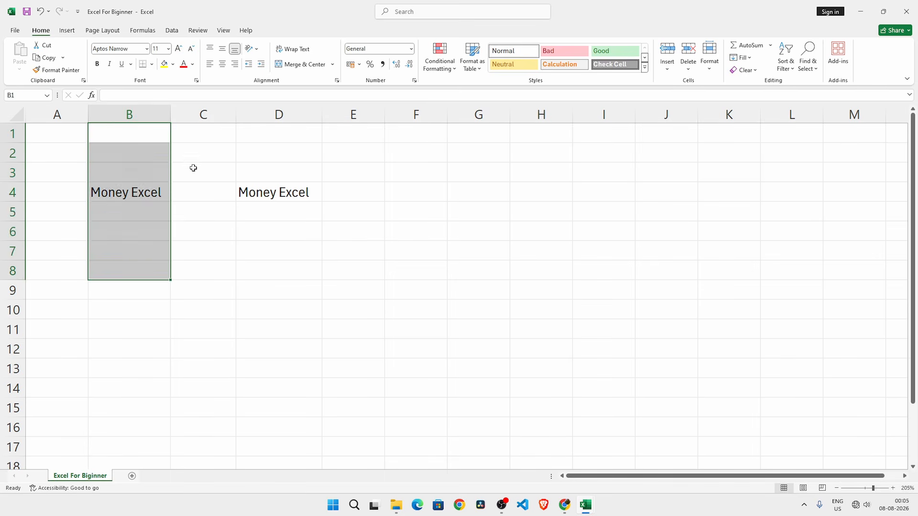
click(193, 168)
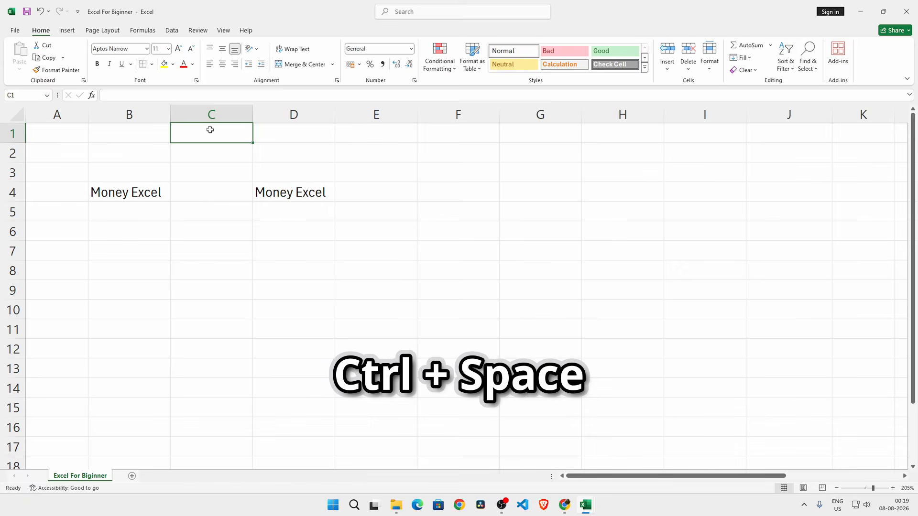
Step: Insert three blank columns at columns C to E, and delete them again
key(ctrl+space)
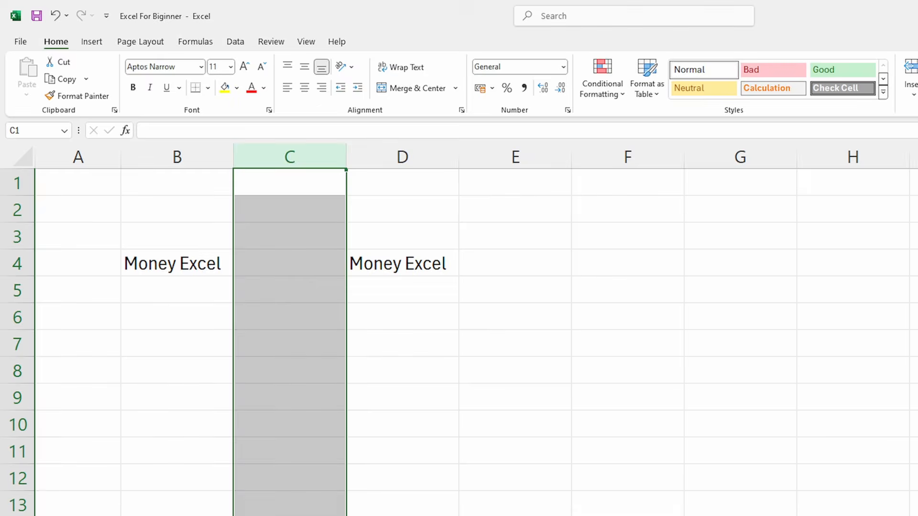
key(shift+Right)
key(shift+Right)
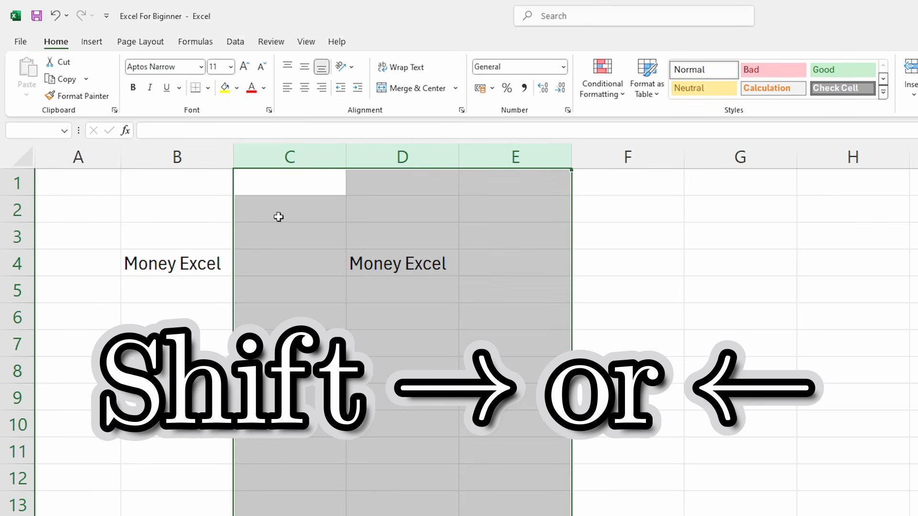
right_click(298, 193)
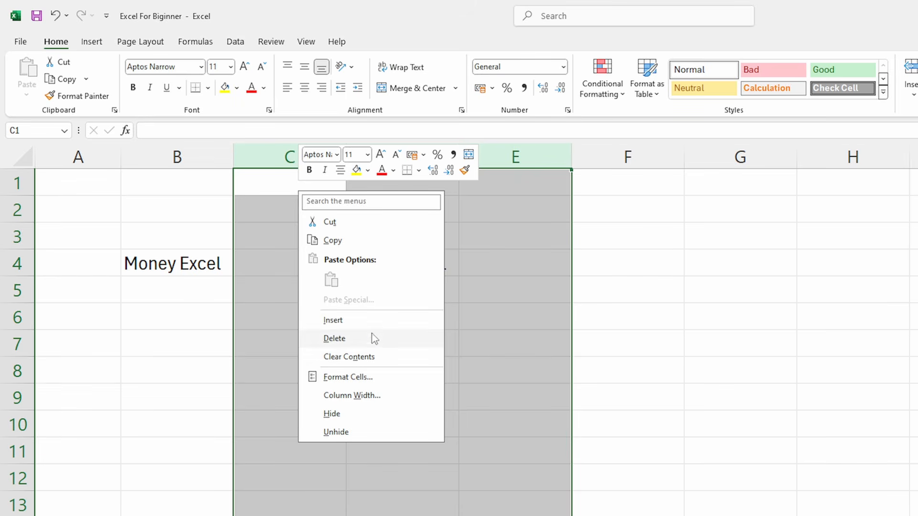
click(333, 320)
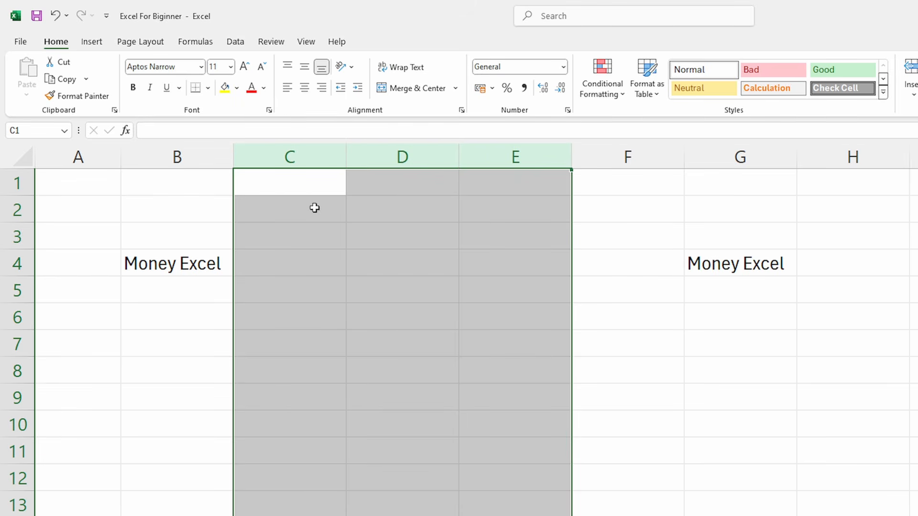
right_click(355, 224)
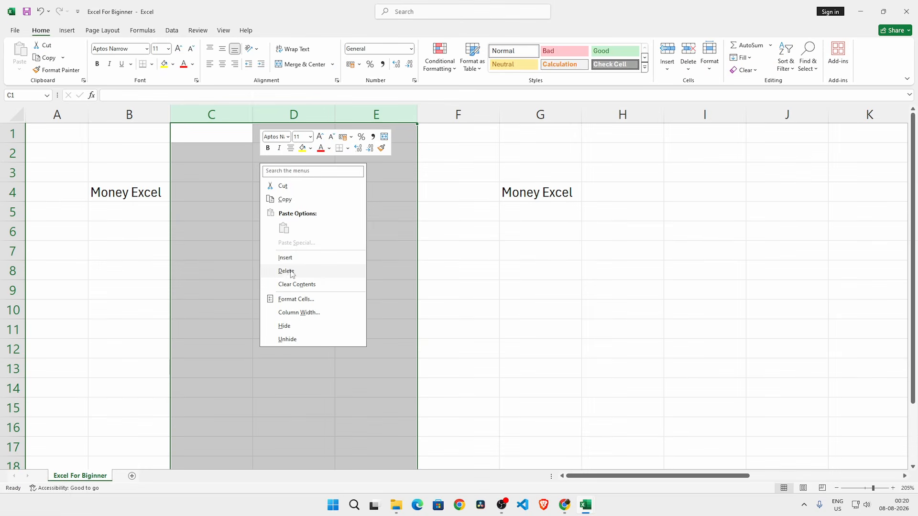
click(286, 271)
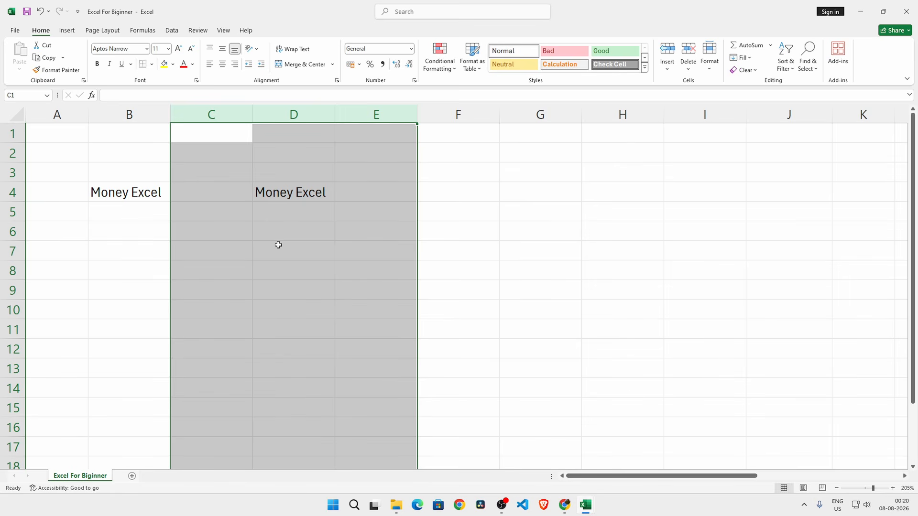
Step: Insert blank columns at C to E twice, and delete all six of them again
key(ctrl+plus)
key(ctrl+plus)
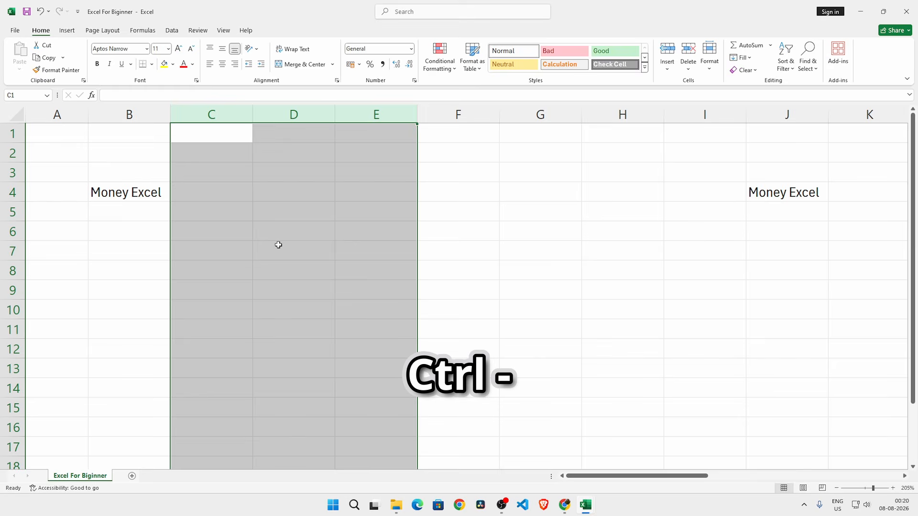
key(ctrl+minus)
key(ctrl+minus)
key(Down)
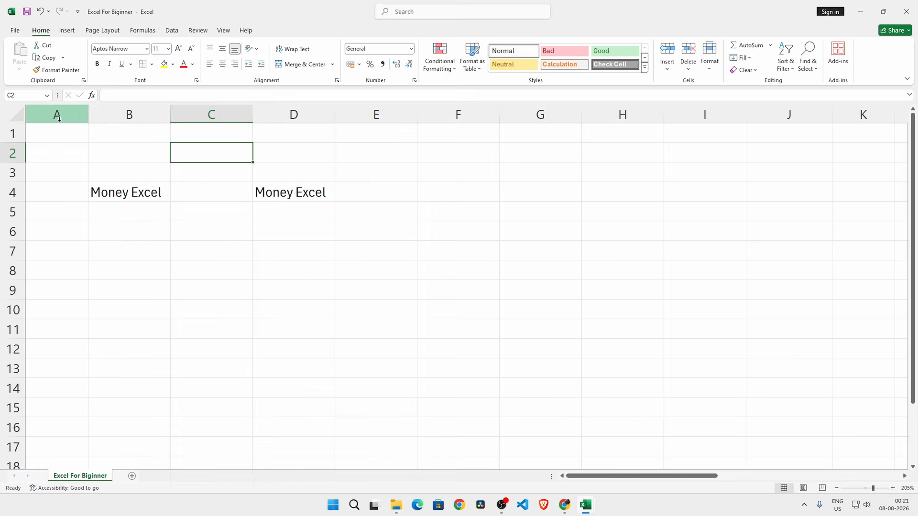
Step: Highlight whole columns A to C and whole rows 1 to 10 in turn, ending on cell A1
drag(59, 118, 226, 122)
click(215, 170)
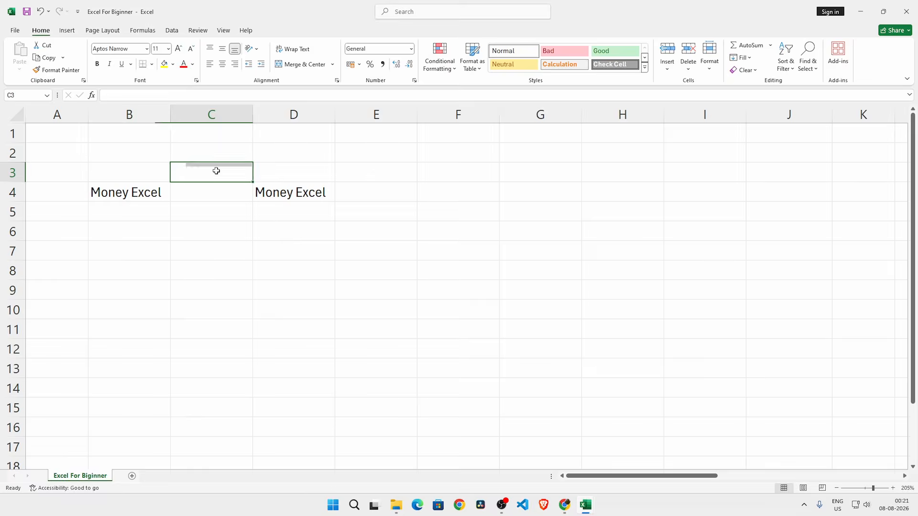
drag(12, 133, 80, 328)
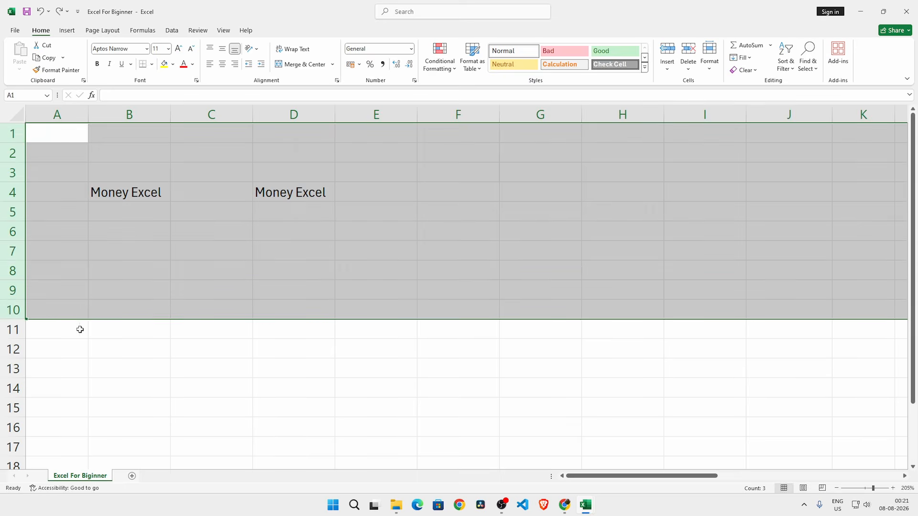
click(101, 314)
click(50, 137)
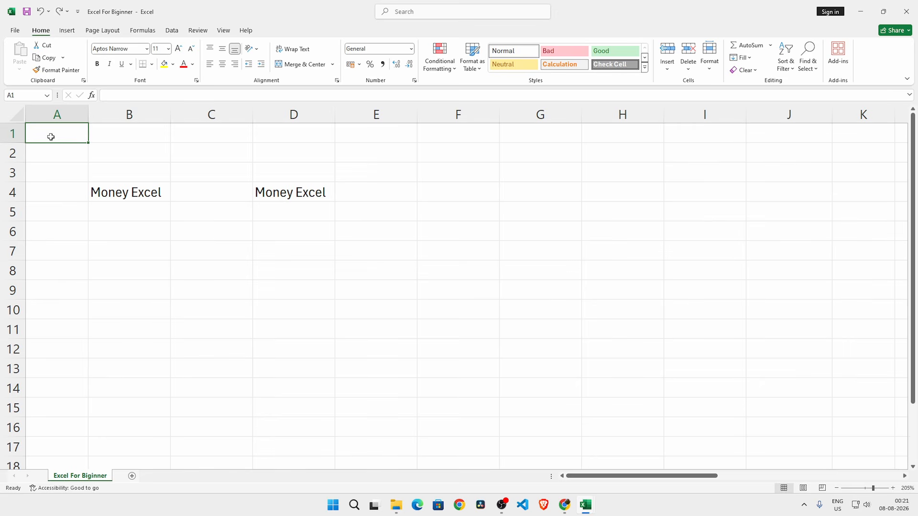
Step: Jump to the last row of column A to examine where the worksheet's rows end
key(ctrl+Down)
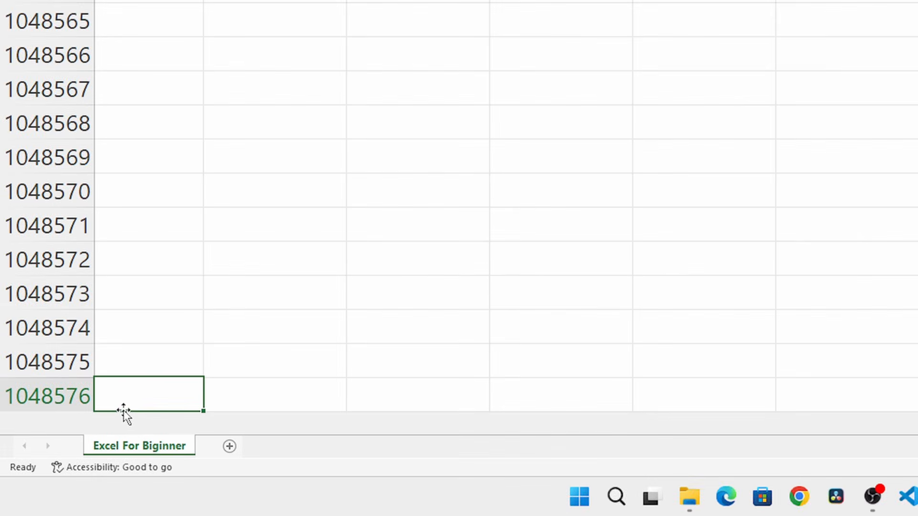
scroll(112, 409, down, 1)
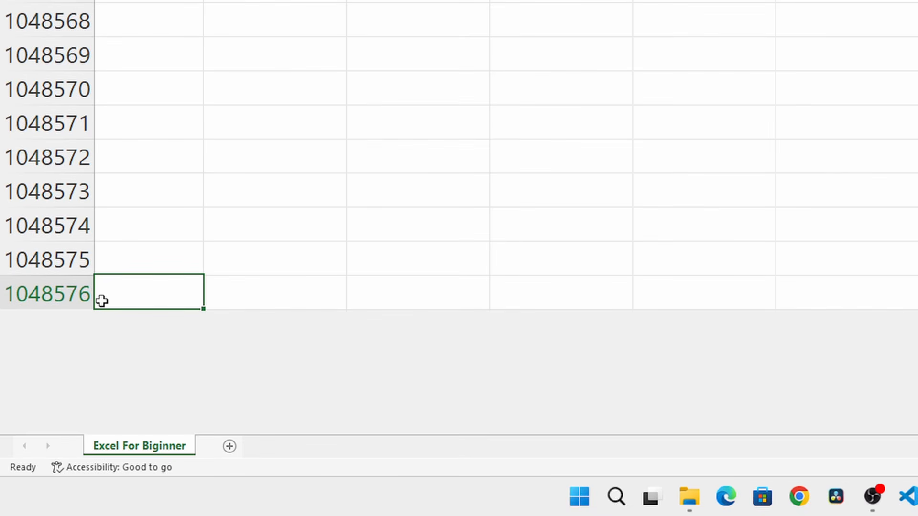
scroll(139, 287, up, 1)
scroll(137, 311, down, 1)
scroll(135, 215, up, 3)
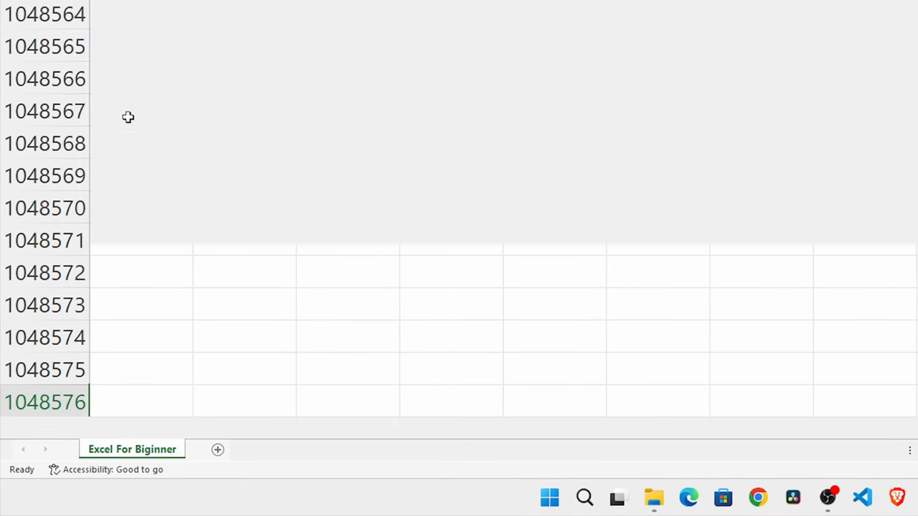
Step: Jump to the last column of the worksheet to examine where it ends, and return to cell A1
key(ctrl+Right)
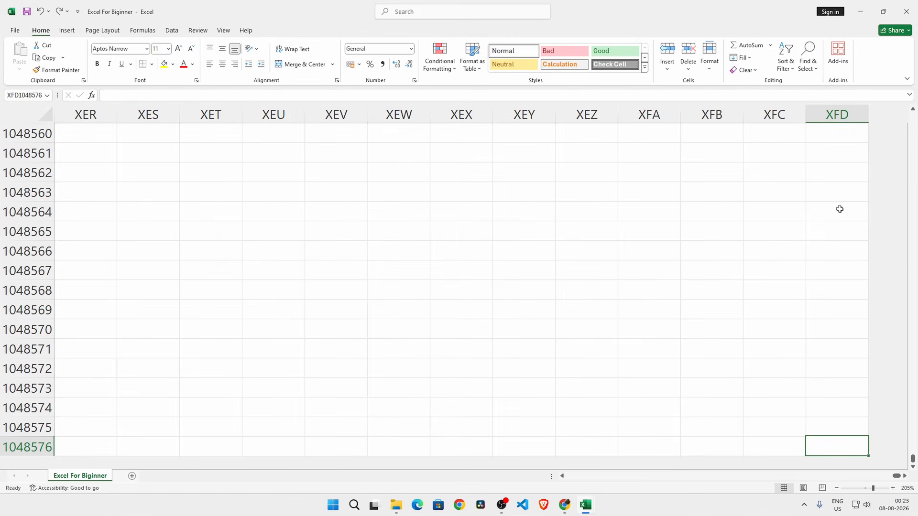
scroll(103, 307, up, 20)
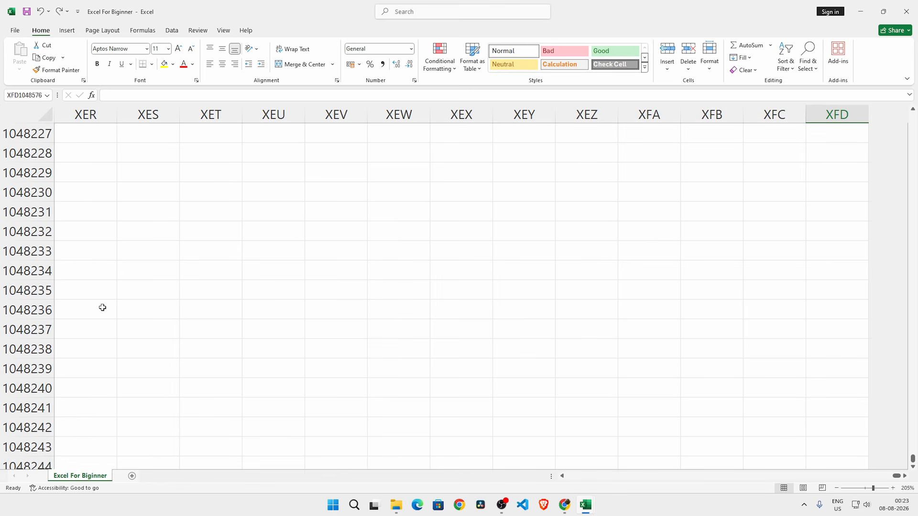
key(ctrl+Home)
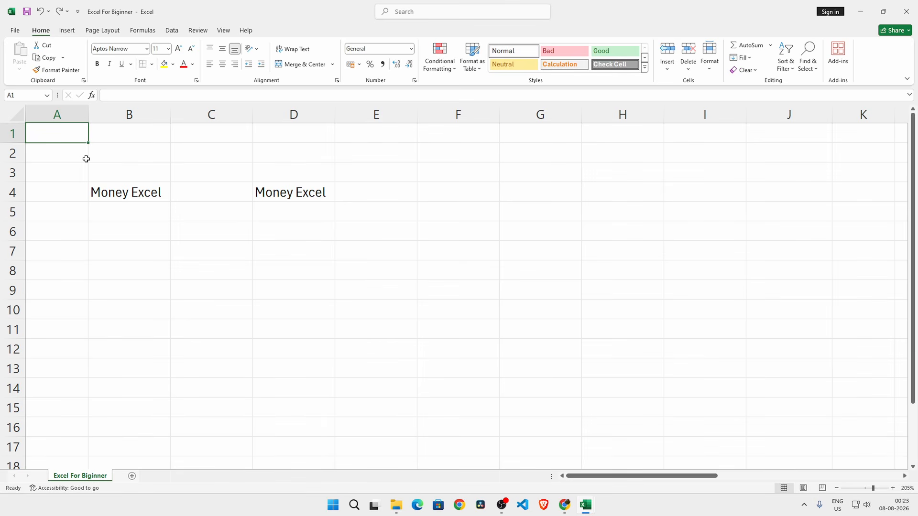
Step: Move the active cell one cell at a time from A1 to C6
key(Right)
key(Right)
key(Down)
key(Down)
key(Down)
key(Down)
key(Down)
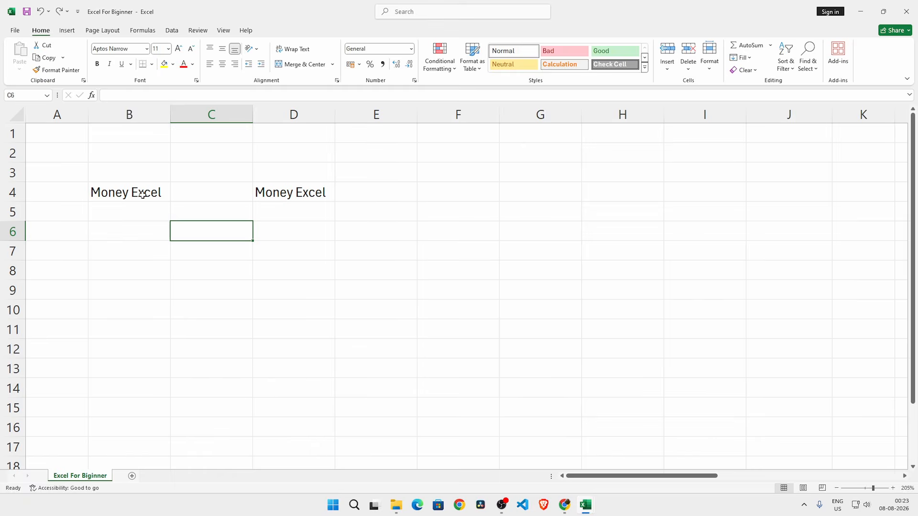
Step: Select the cell block starting at B4 and reaching column D repeatedly, ending it at row 7 and row 8
drag(142, 194, 302, 254)
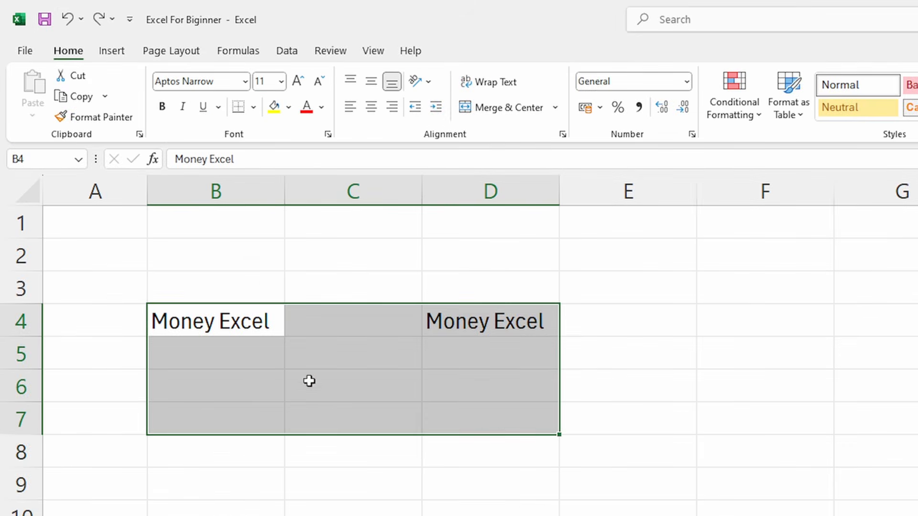
drag(199, 330, 505, 446)
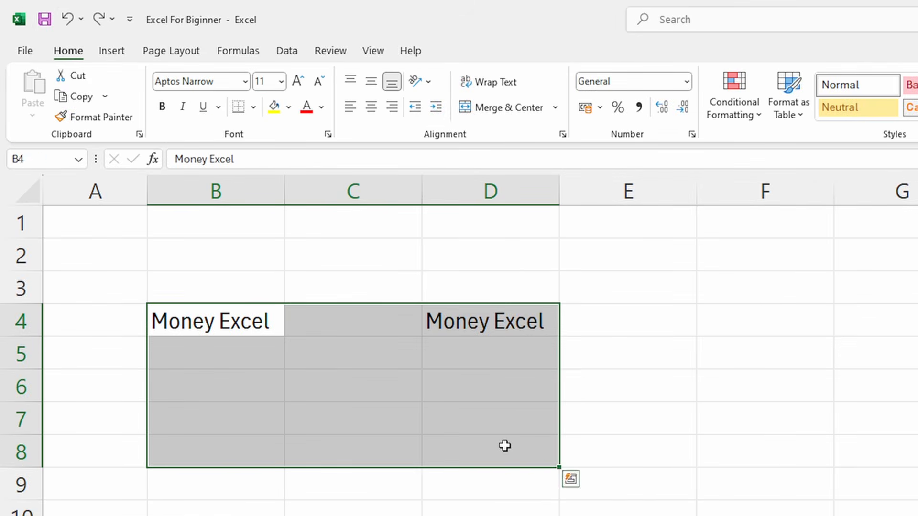
drag(200, 325, 470, 435)
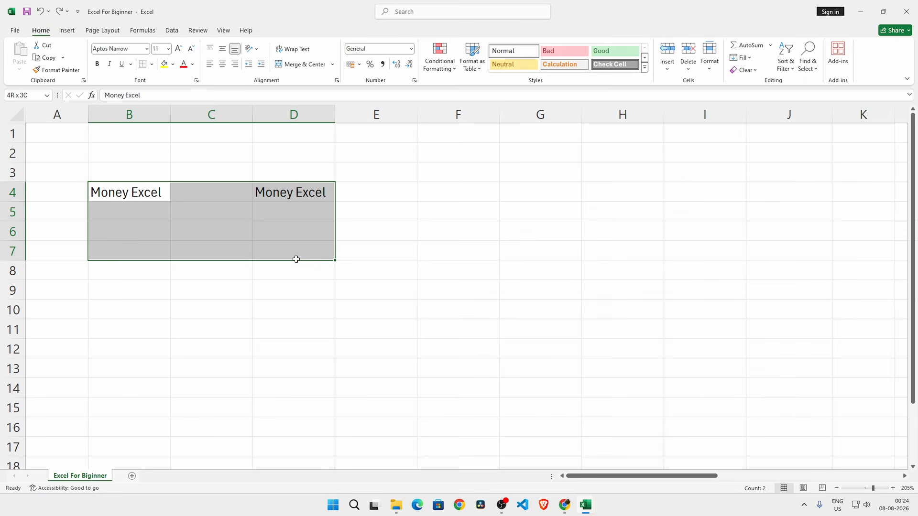
drag(296, 259, 297, 260)
Step: Start at cell B4 and extend the selection one row or column at a time to cover B4:D8
click(133, 197)
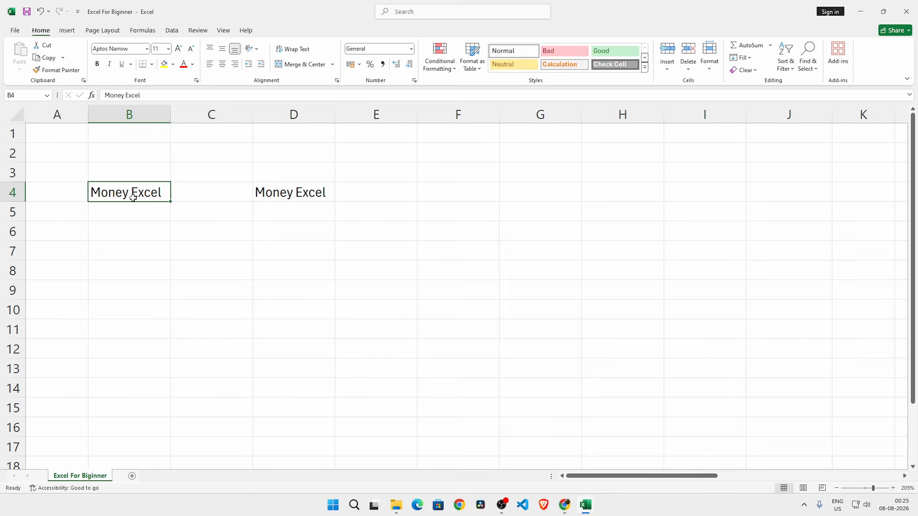
key(shift+Down)
key(shift+Down)
key(shift+Down)
key(shift+Down)
key(shift+Right)
key(shift+Right)
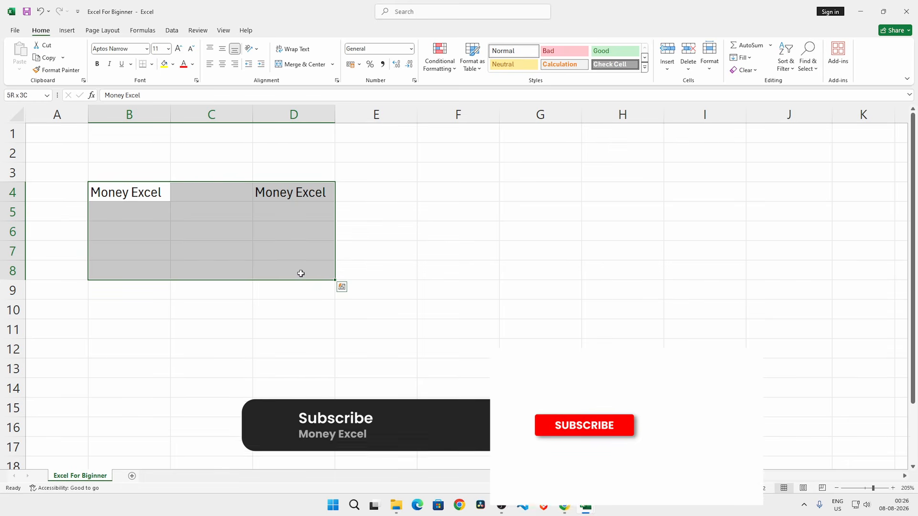
Step: Enter the range reference B4:D8 as text in cell F6, and select the matching block B4:D8
click(430, 229)
text(B4)
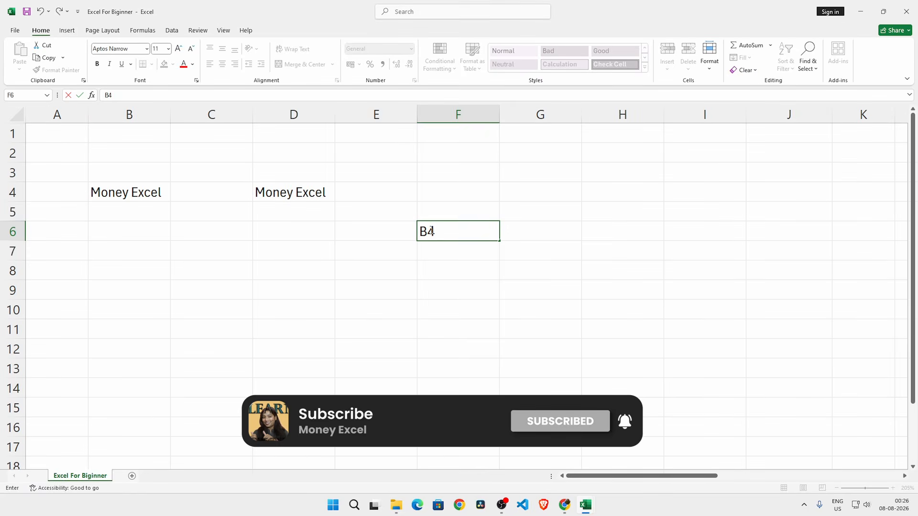
text(:D)
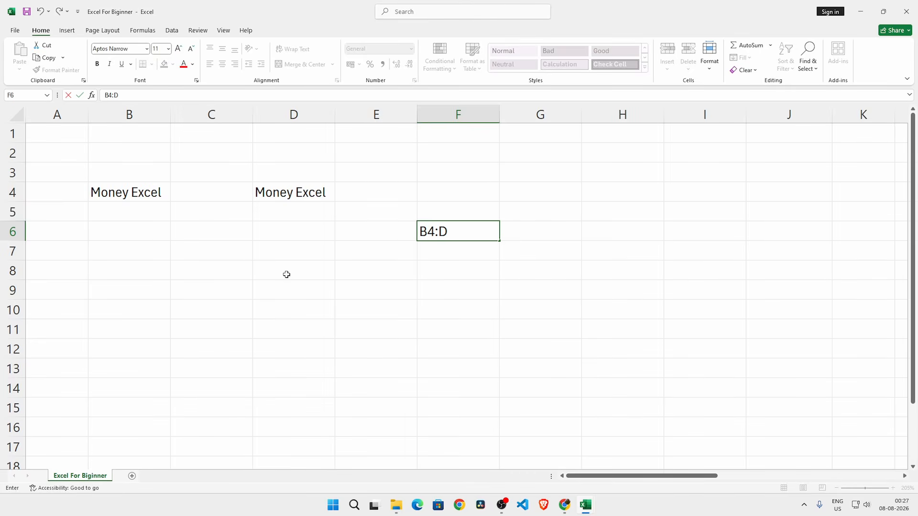
text(8)
key(Return)
drag(129, 192, 293, 271)
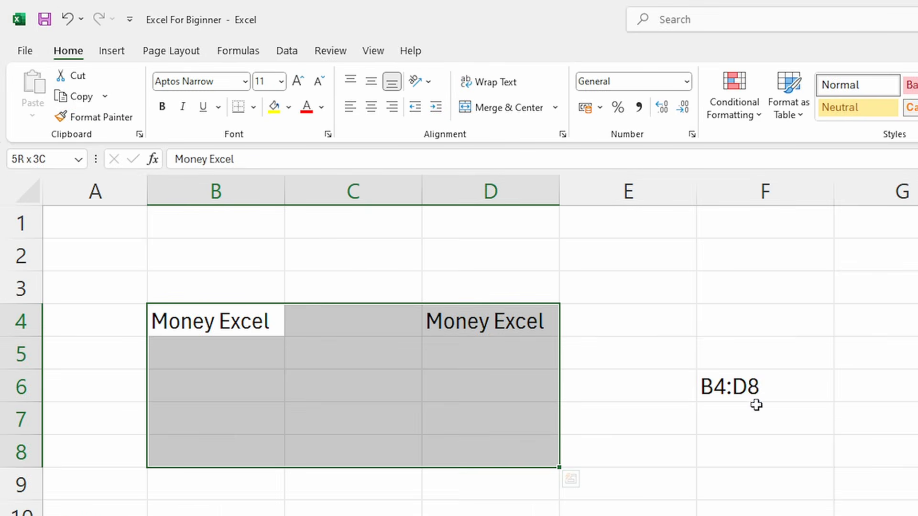
Step: Select single cells around B3, C3 and C4 one at a time, and select the block B3:D11
click(282, 290)
click(328, 289)
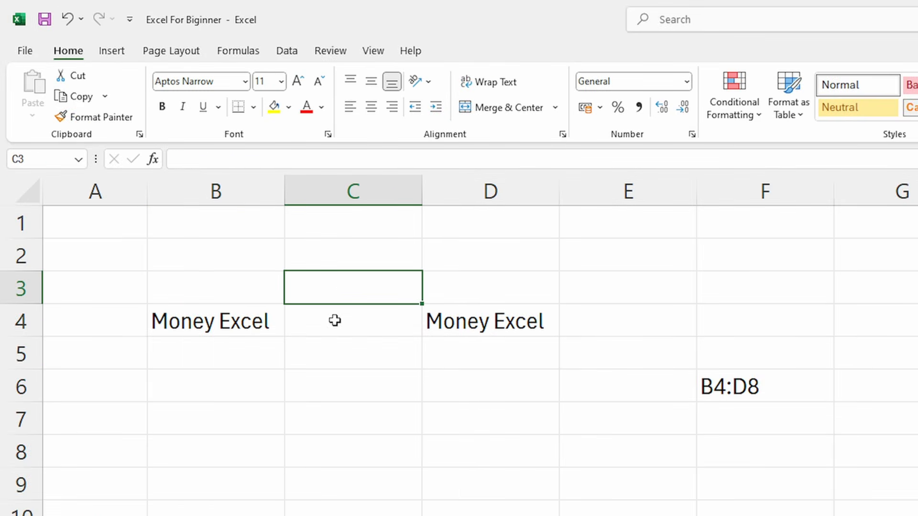
click(334, 321)
click(228, 274)
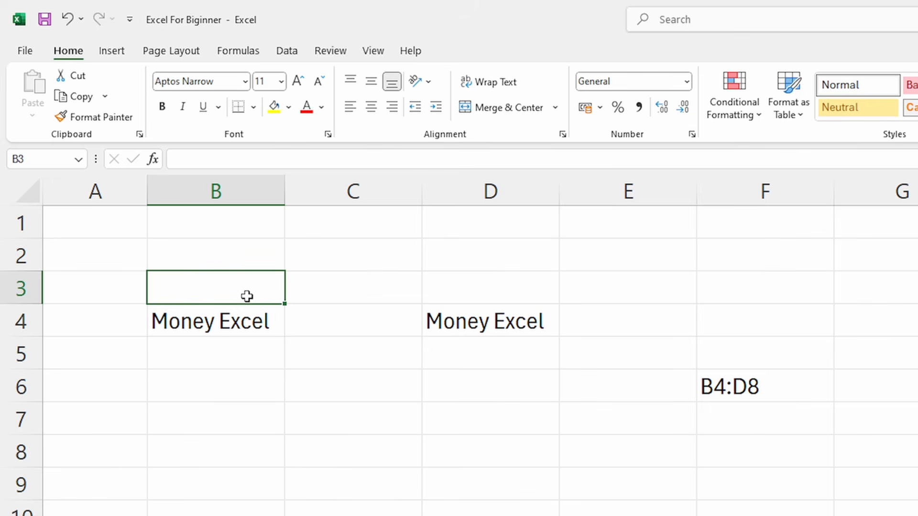
click(311, 287)
click(236, 283)
click(311, 287)
drag(257, 286, 488, 500)
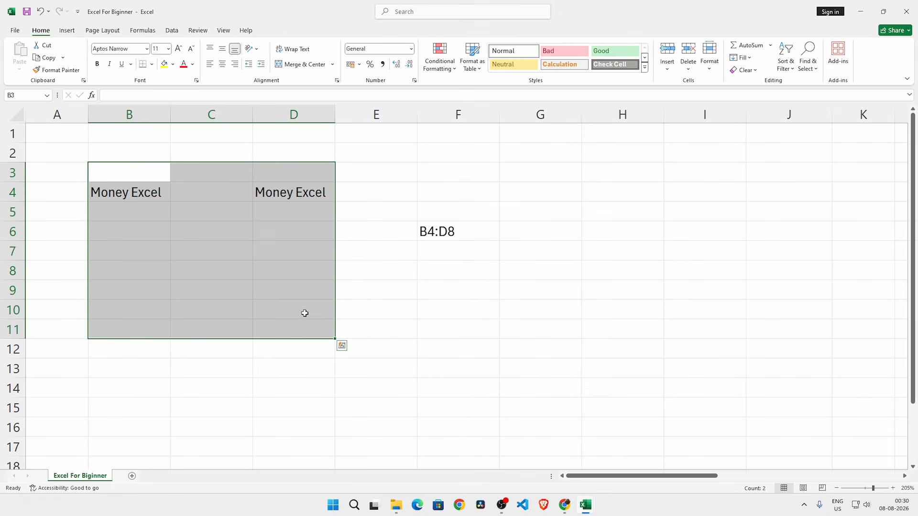
Step: Move the Money Excel entry from B4 directly to B8, and undo the move
click(149, 193)
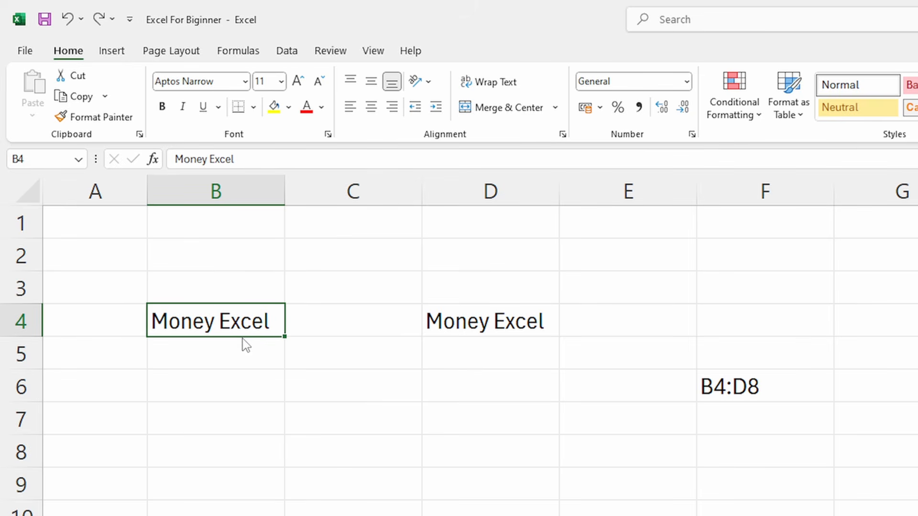
drag(242, 339, 254, 448)
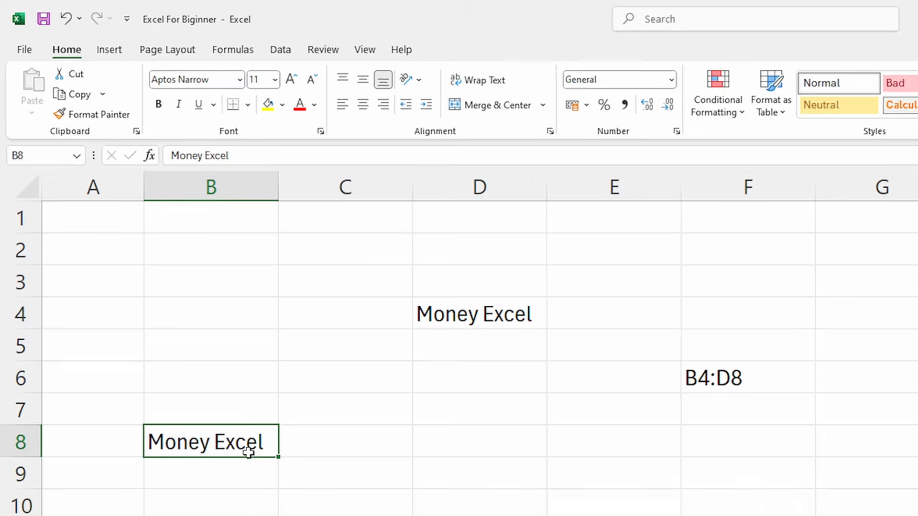
key(ctrl+z)
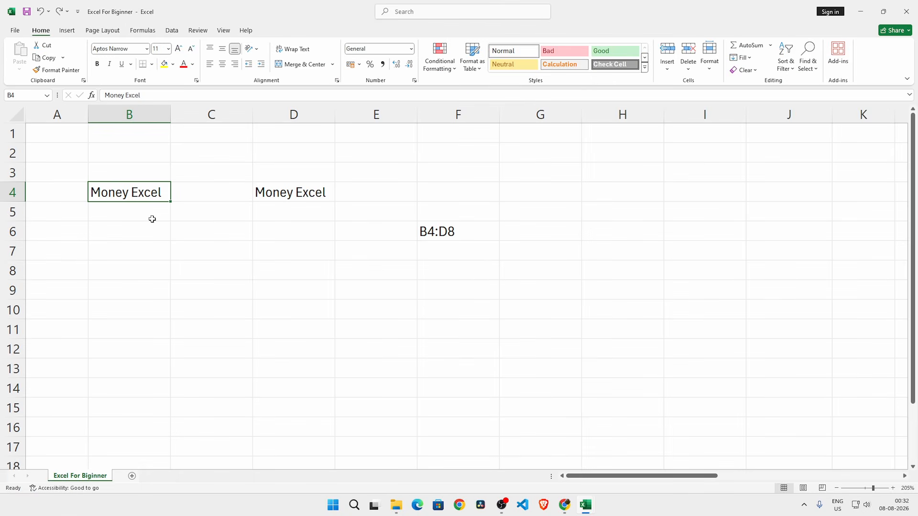
Step: Cut the Money Excel entry from B4, paste it into B8, and undo the paste
key(ctrl+x)
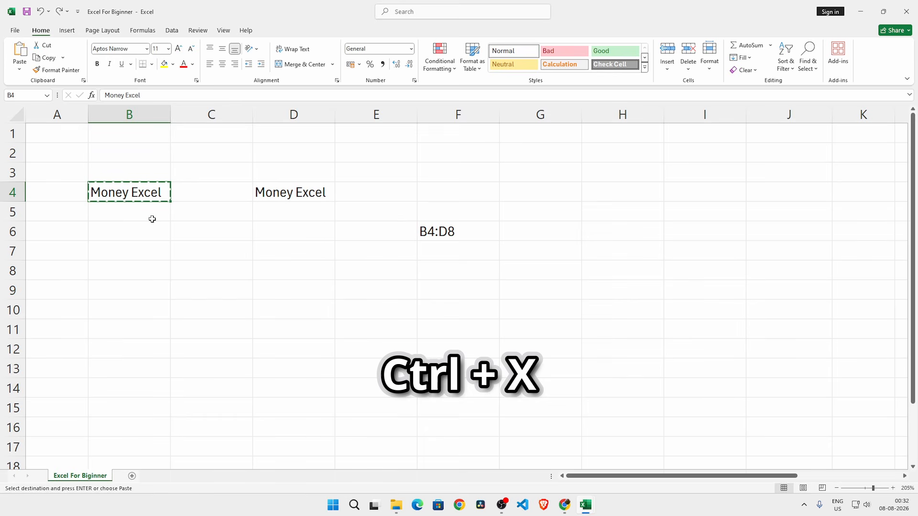
click(132, 271)
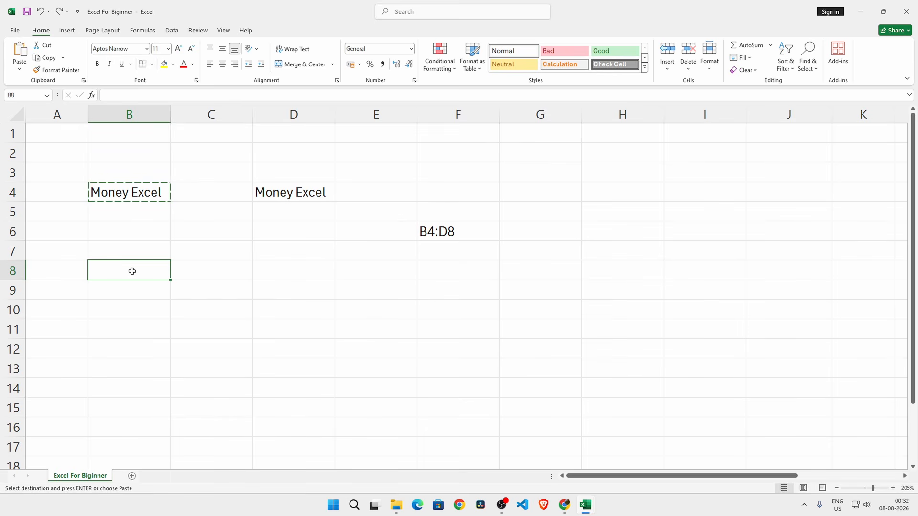
key(ctrl+v)
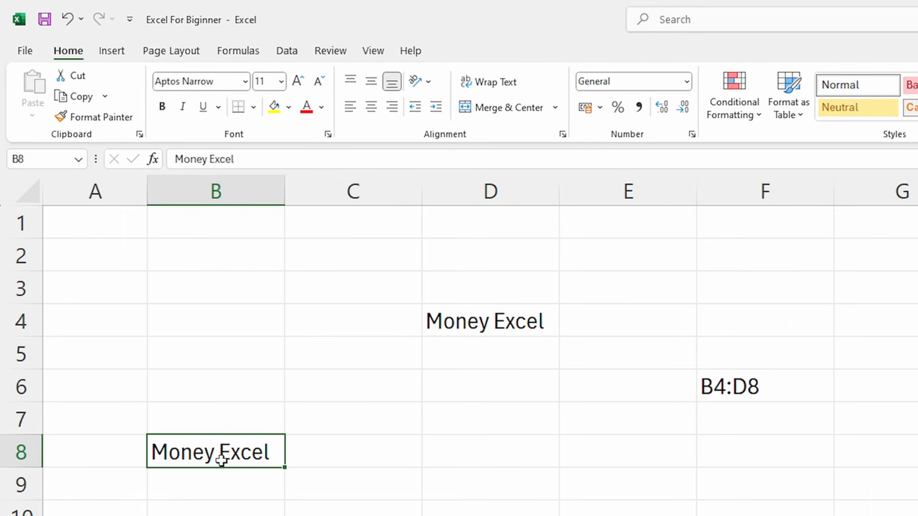
key(ctrl+z)
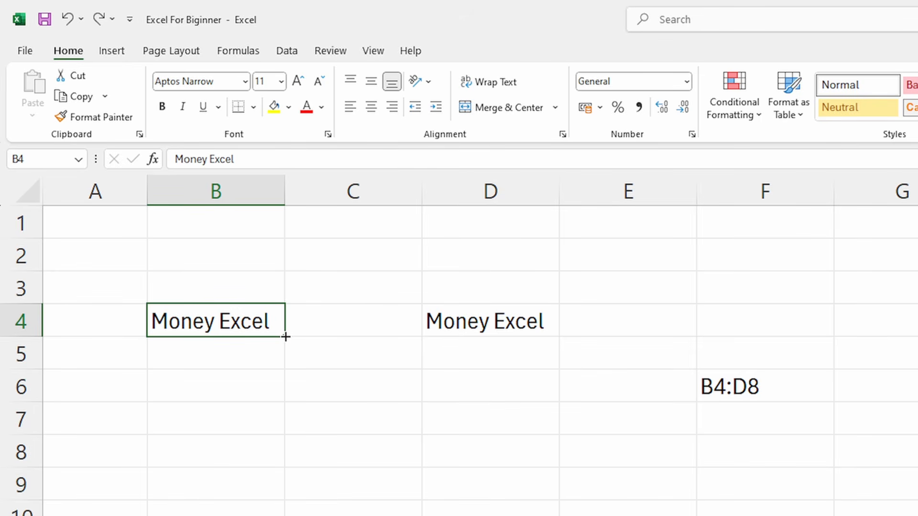
Step: Fill the Money Excel text down from B4 to B7 and from D4 to D7
drag(286, 337, 257, 497)
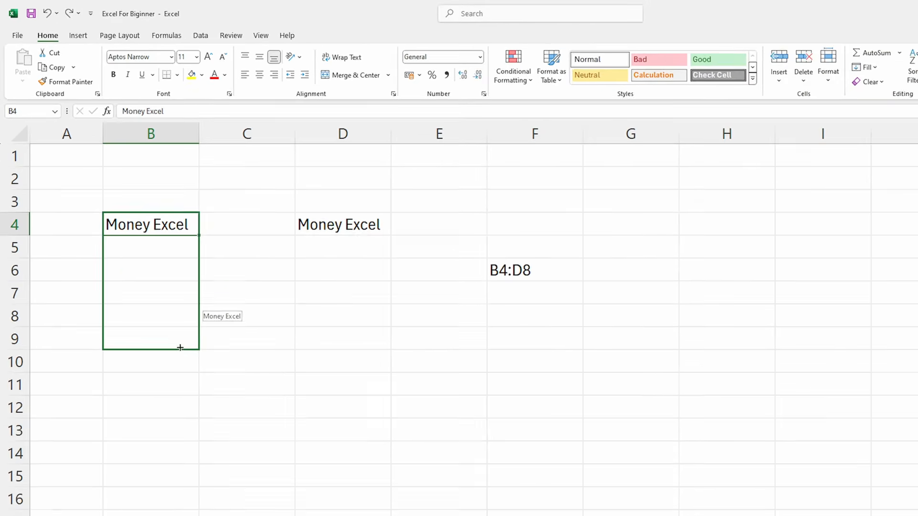
drag(179, 347, 189, 294)
mouse_move(162, 252)
mouse_down()
mouse_move(160, 236)
mouse_move(167, 253)
mouse_up()
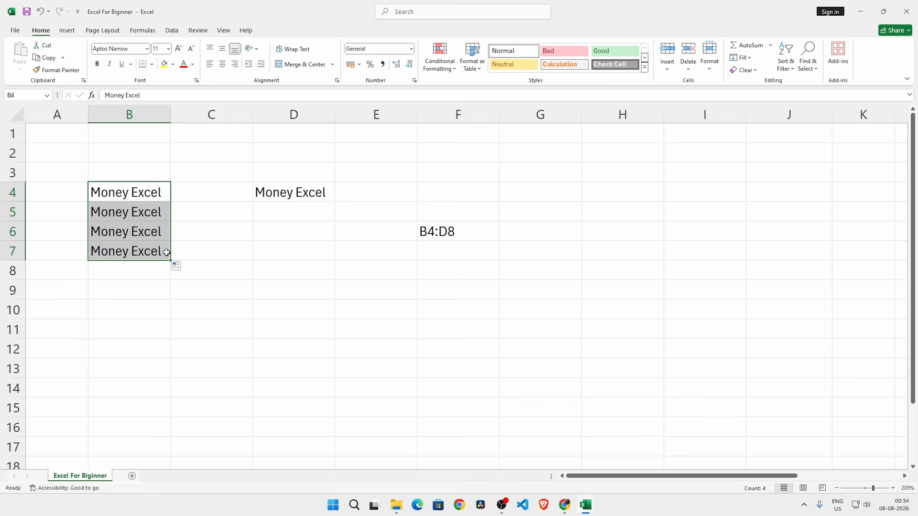
click(324, 196)
drag(335, 202, 336, 257)
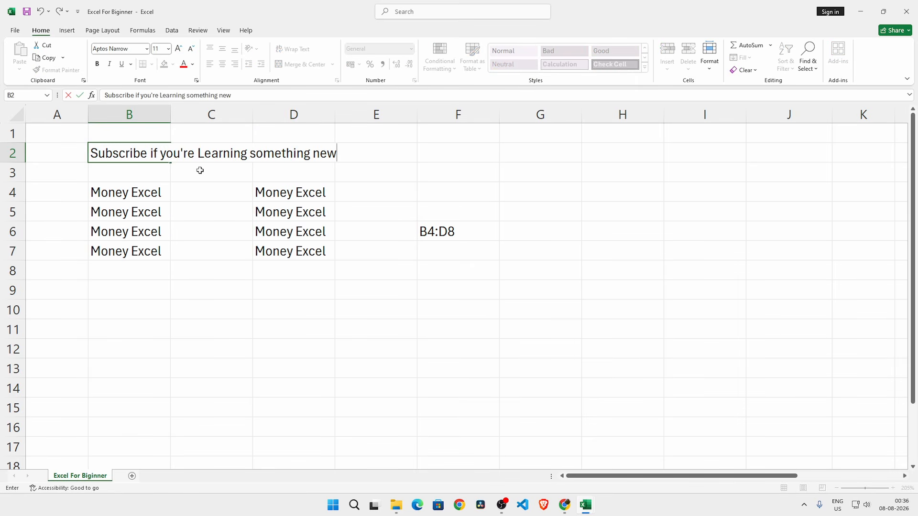
Step: Enter "Subscribe if you're Learning something new" in B2, and compare the contents of cells B2 and C2
click(204, 172)
click(136, 157)
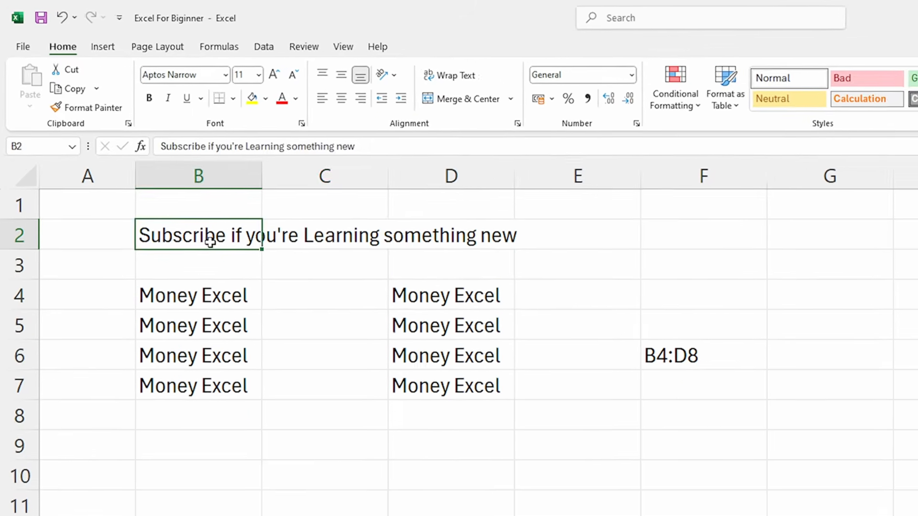
click(292, 237)
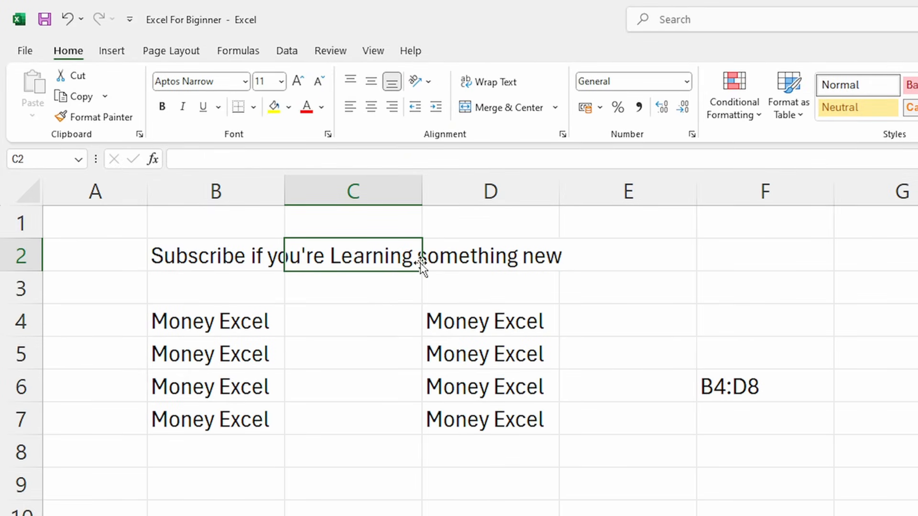
click(234, 267)
Step: Widen column B slightly, autofit it to the text in B2, and undo the autofit
drag(284, 206, 303, 198)
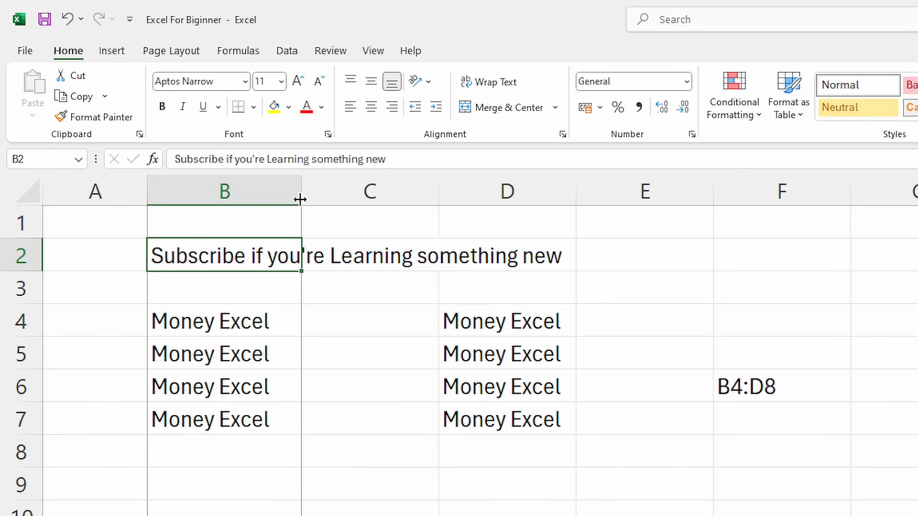
double_click(299, 199)
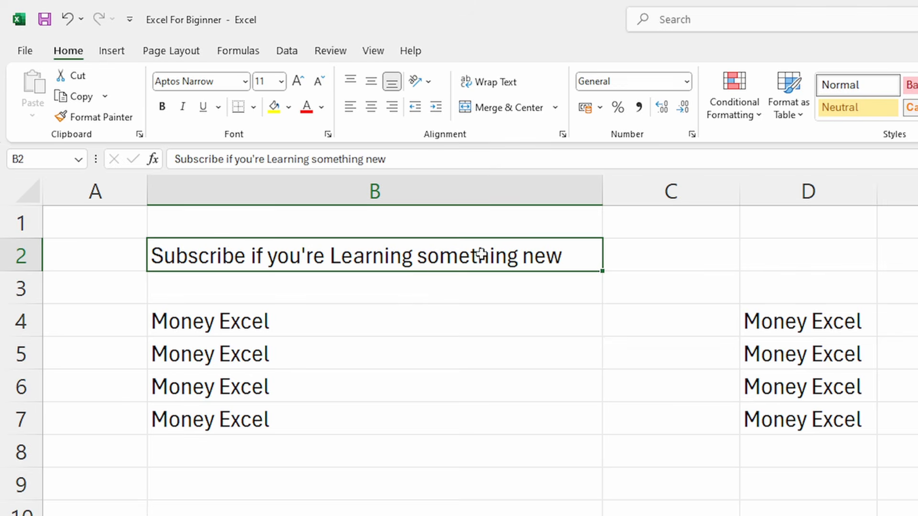
click(431, 294)
click(401, 260)
key(ctrl+z)
Step: Turn on Wrap Text for cell B2 and autofit the height of row 2 to the wrapped text
click(373, 294)
click(315, 244)
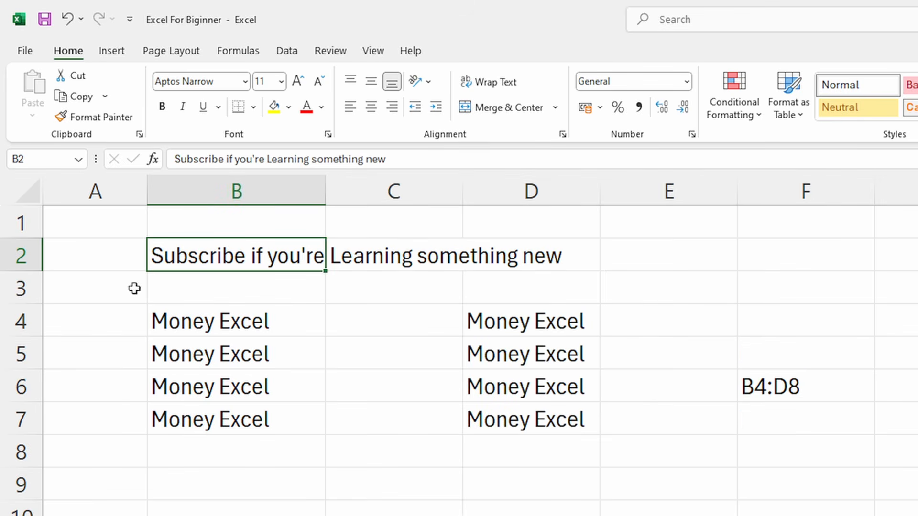
mouse_move(39, 271)
mouse_down()
mouse_move(41, 338)
mouse_move(30, 271)
mouse_up()
click(490, 86)
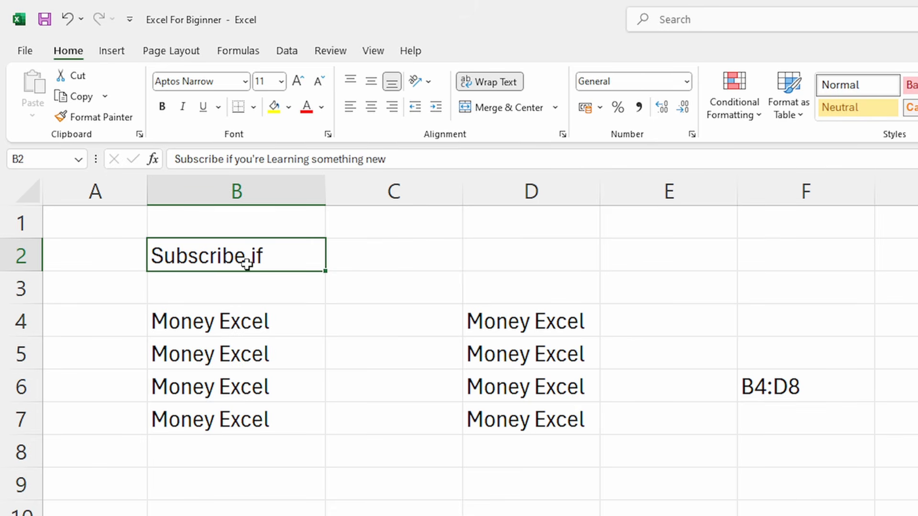
mouse_move(33, 271)
mouse_down()
mouse_move(34, 303)
mouse_move(37, 271)
mouse_up()
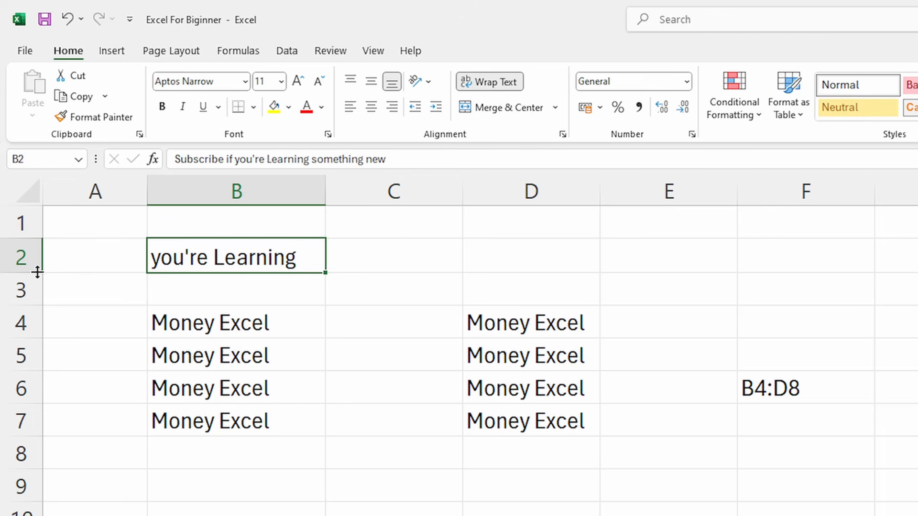
double_click(37, 272)
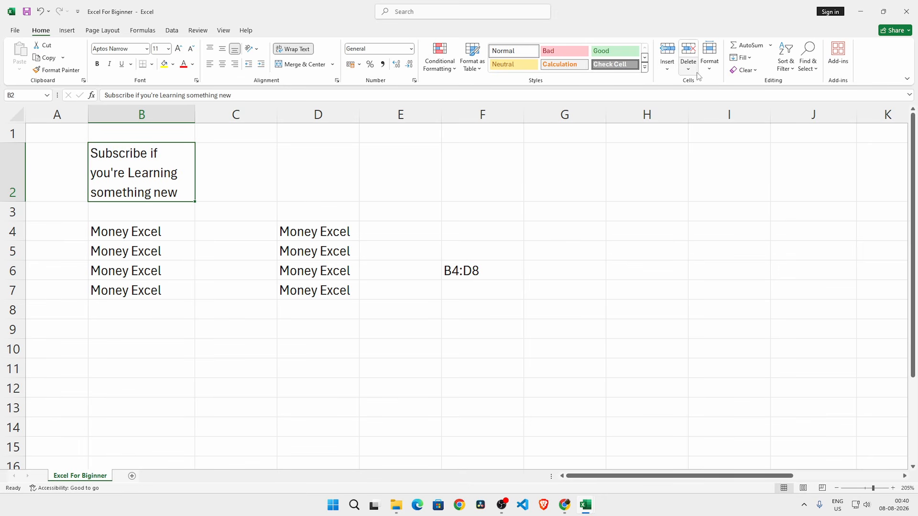
Step: Look through the insert, page layout and view commands, hiding the worksheet gridlines and showing them again
click(67, 31)
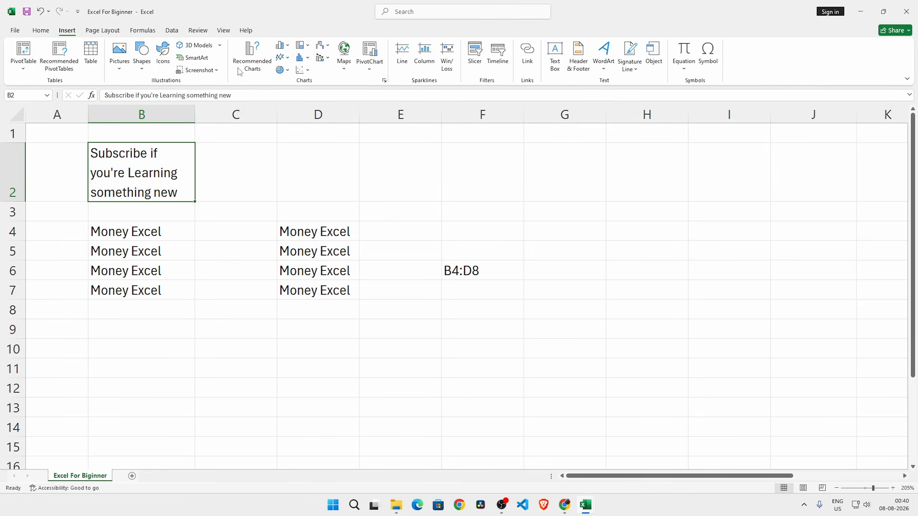
click(102, 30)
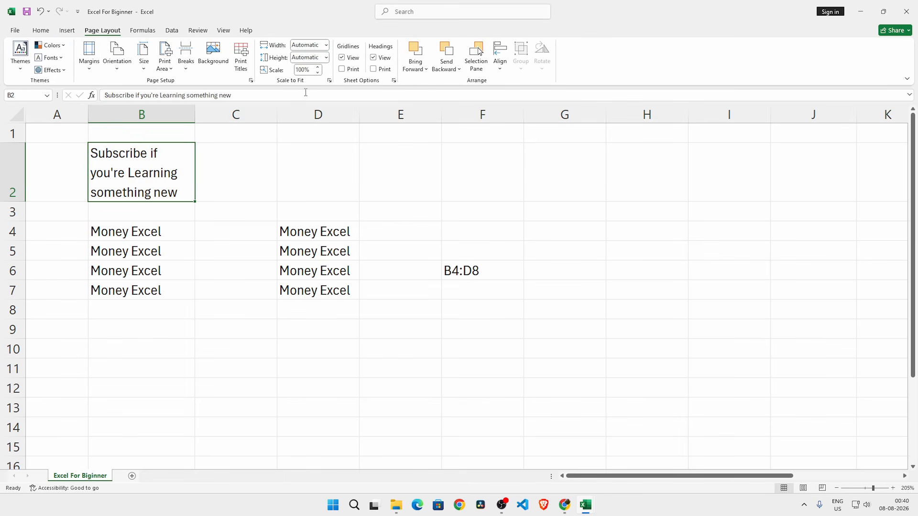
click(341, 58)
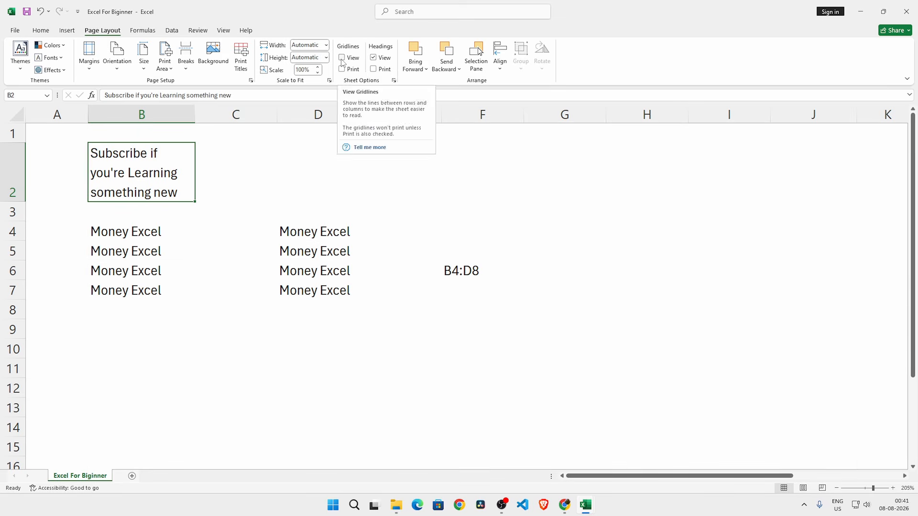
click(342, 57)
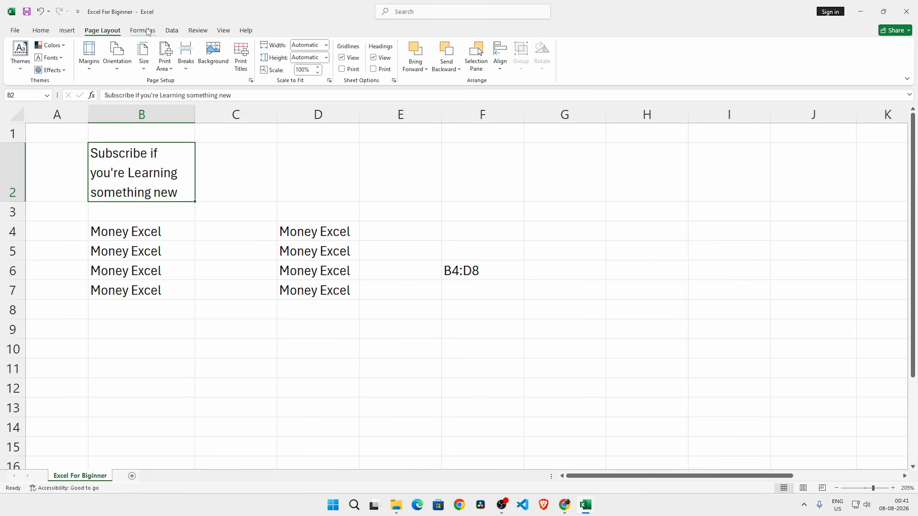
click(222, 34)
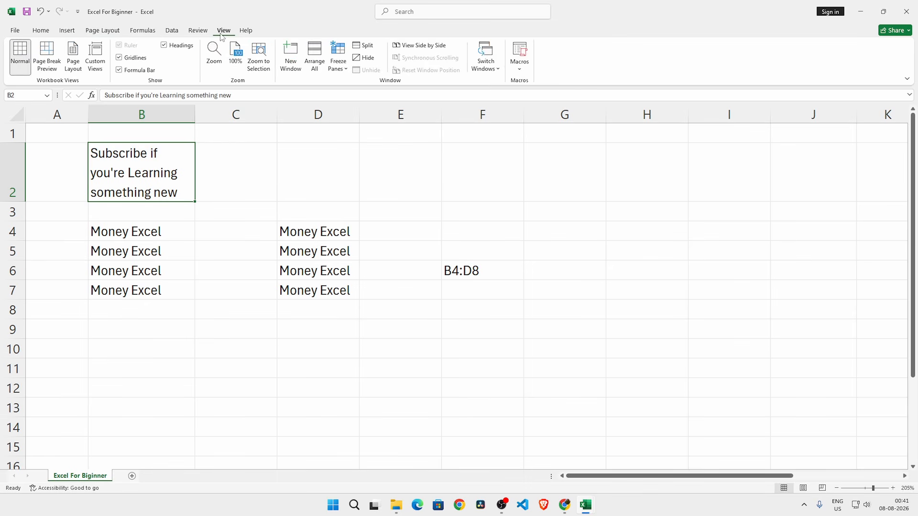
click(41, 30)
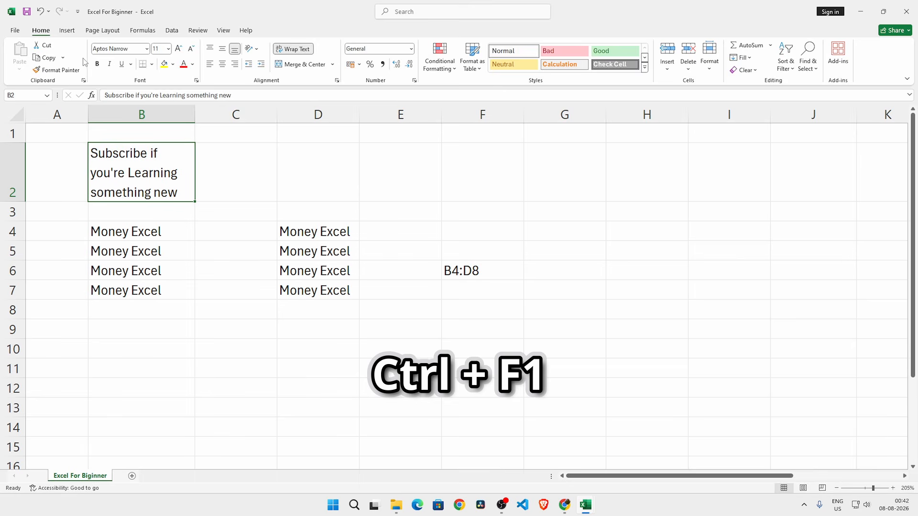
Step: Collapse the ribbon, look over the enlarged worksheet area, and expand the ribbon again
key(ctrl+F1)
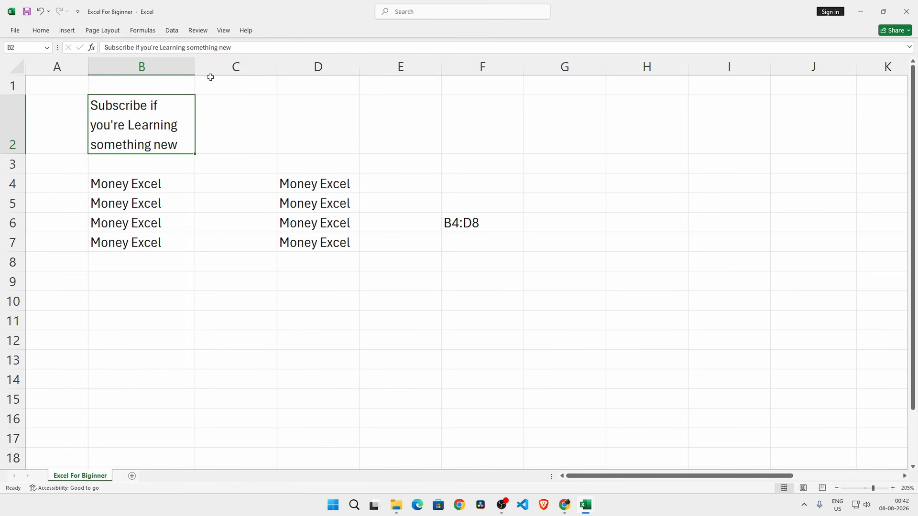
scroll(215, 148, down, 2)
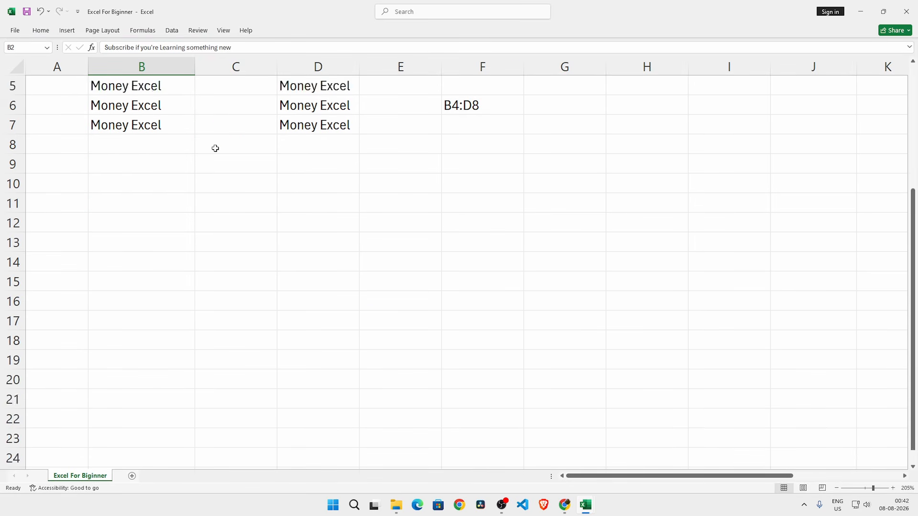
scroll(215, 148, up, 2)
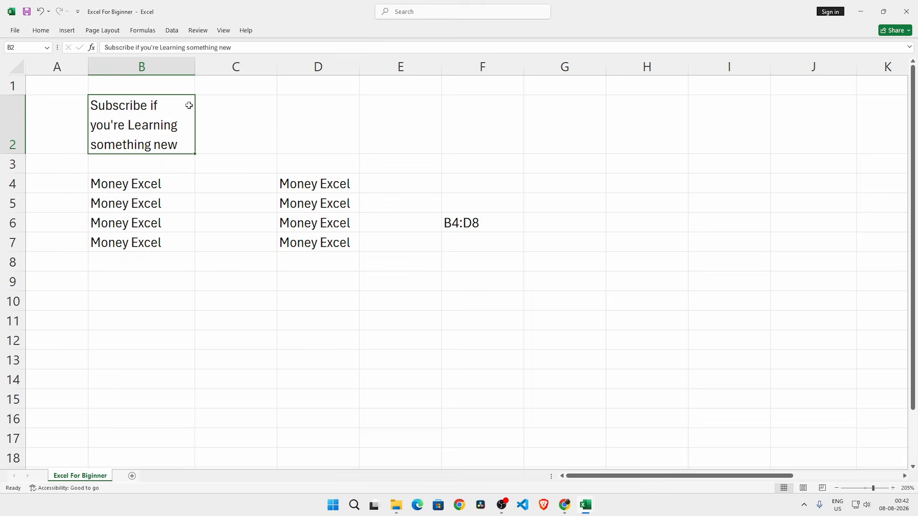
key(ctrl+F1)
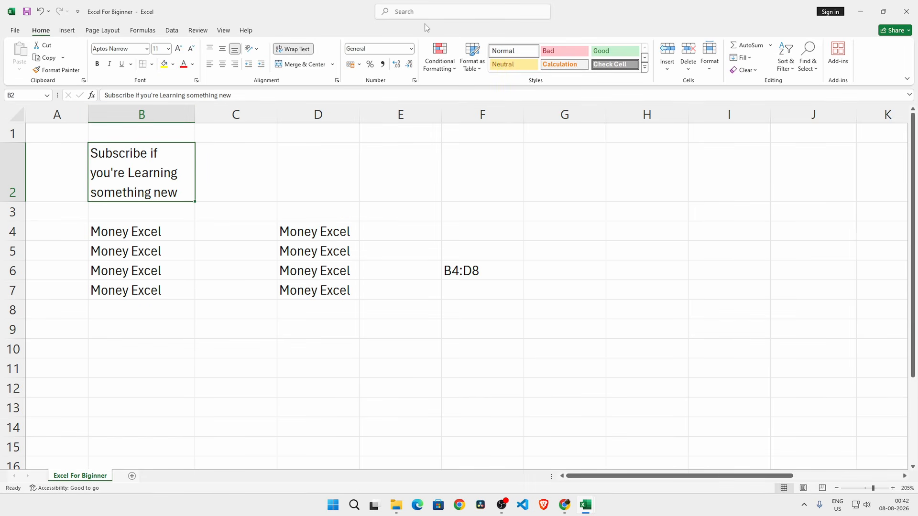
Step: Look over the file management page and return to the worksheet
click(15, 31)
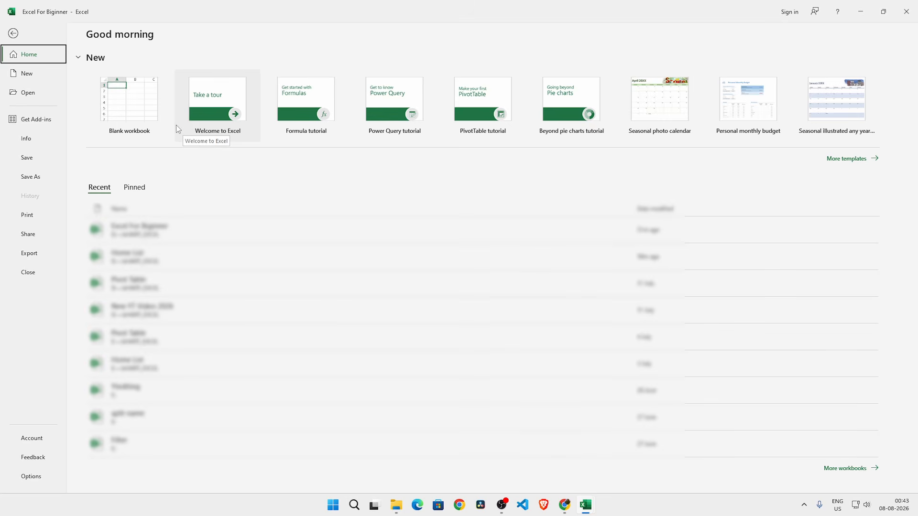
key(Escape)
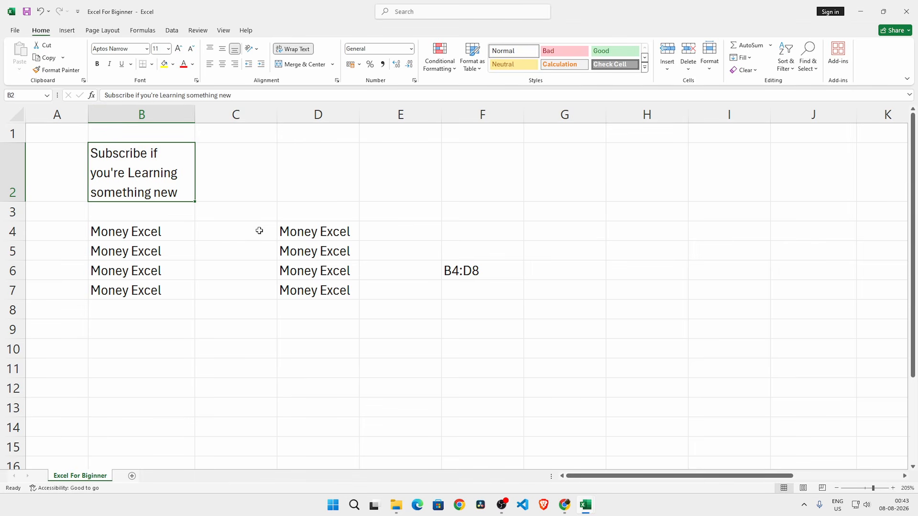
key(alt+Tab)
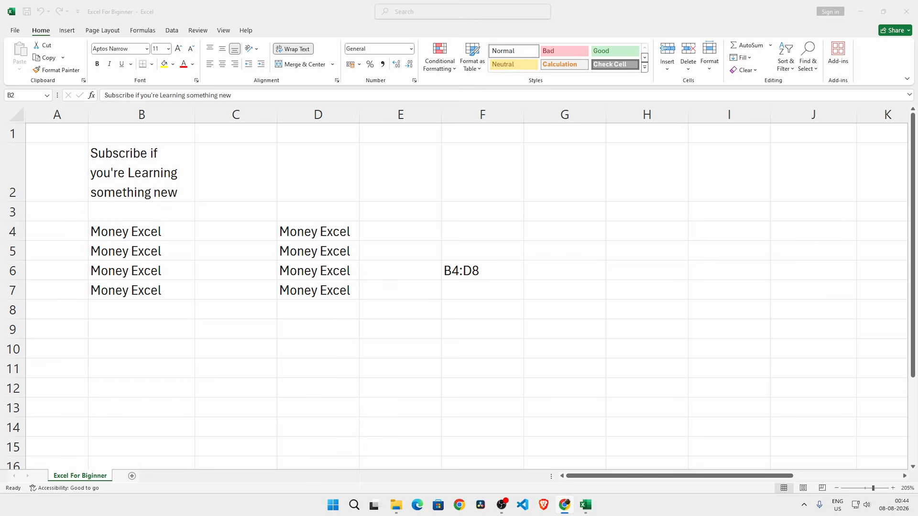
Step: Add a new worksheet to the workbook and rename it Data
click(133, 476)
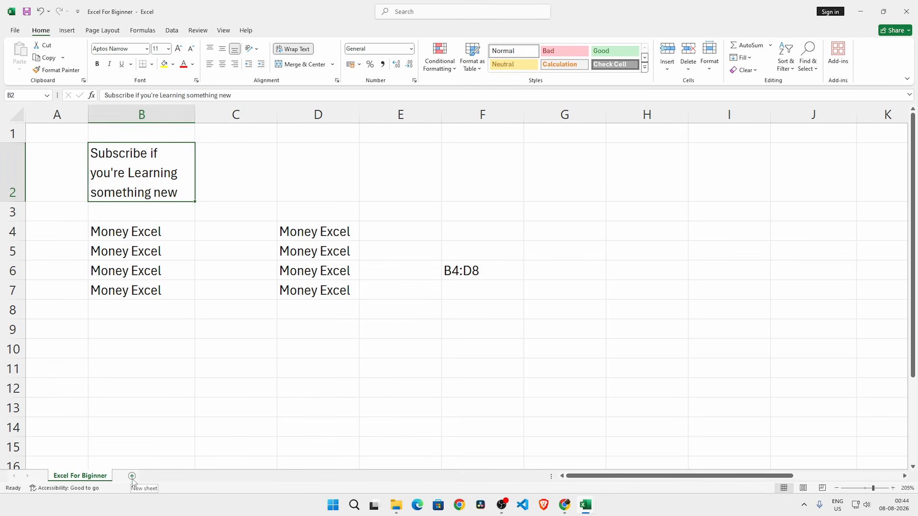
double_click(134, 479)
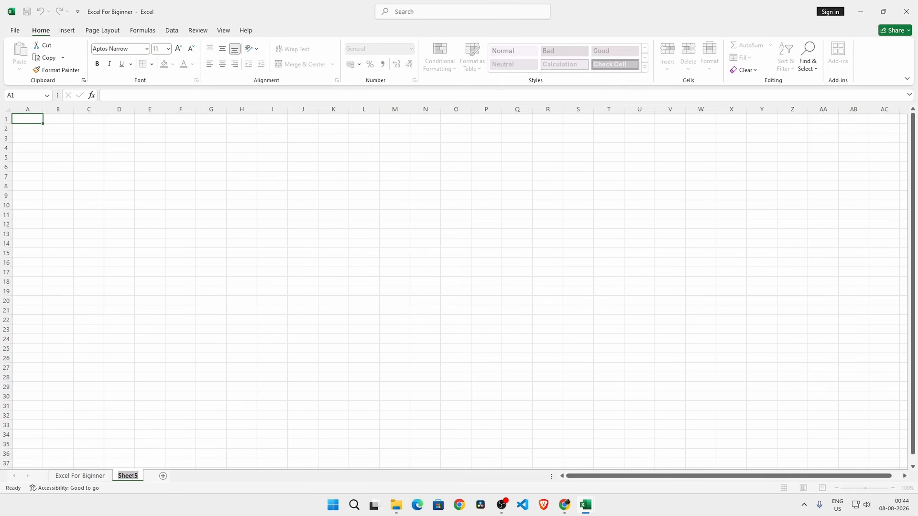
text(Data)
key(Return)
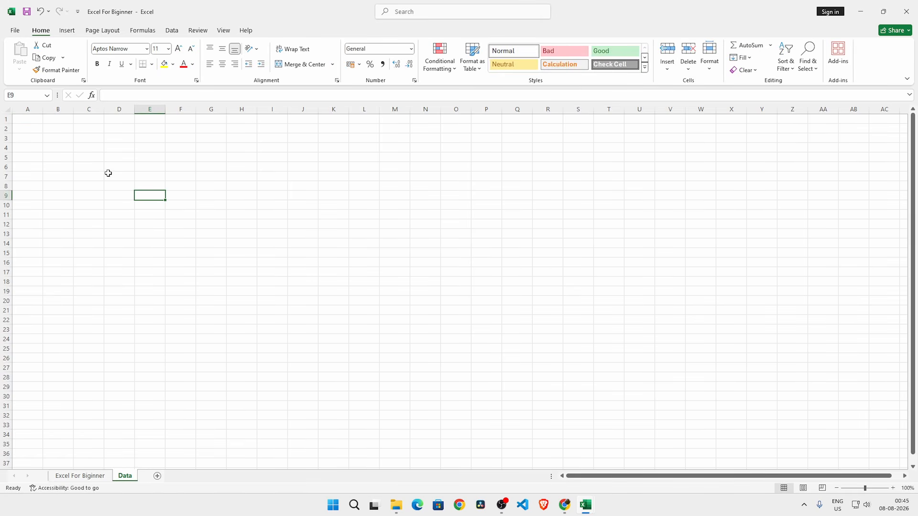
Step: Enter the title "Headcount by Department" in cell A1 and the first month heading, Jan, in B3
scroll(86, 199, up, 8)
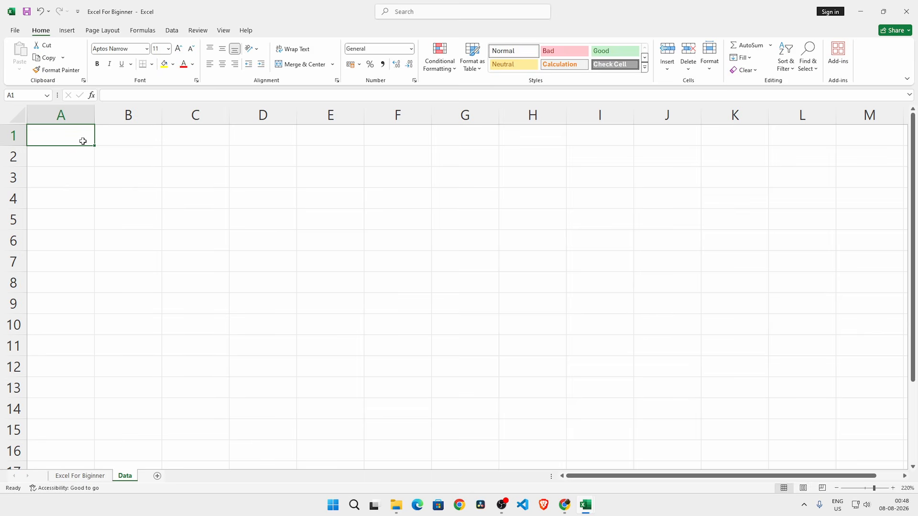
text(Headcount by Department)
key(Return)
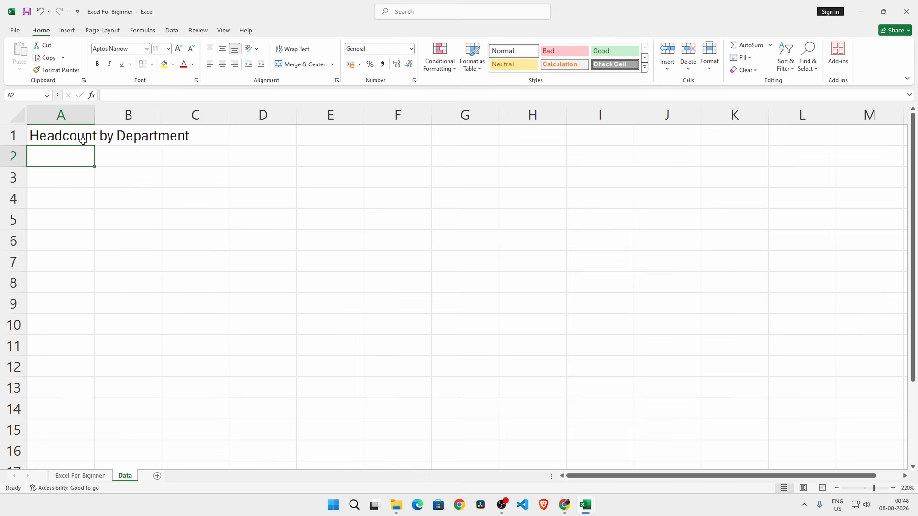
click(117, 179)
text(Jan)
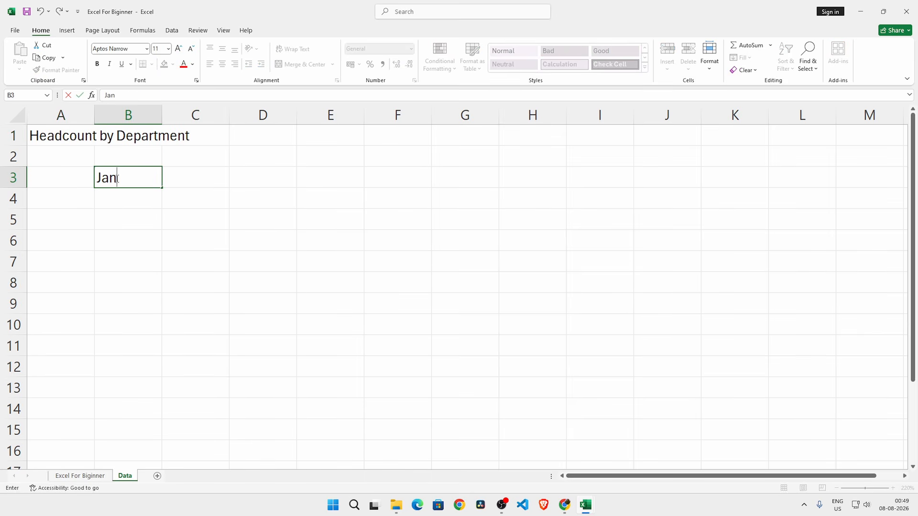
Step: Enter Feb in C3 and Mar in D3 by hand, and clear both cells again
click(181, 176)
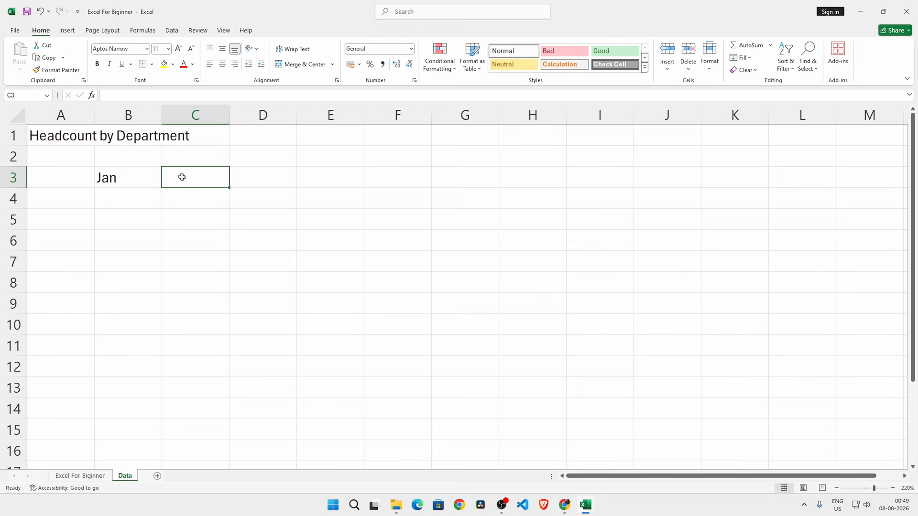
text(Feb)
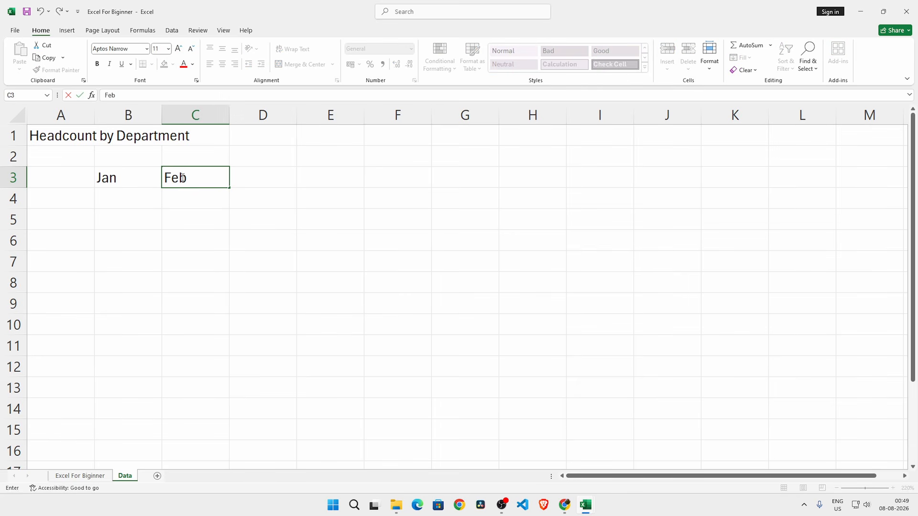
key(Tab)
text(Mar)
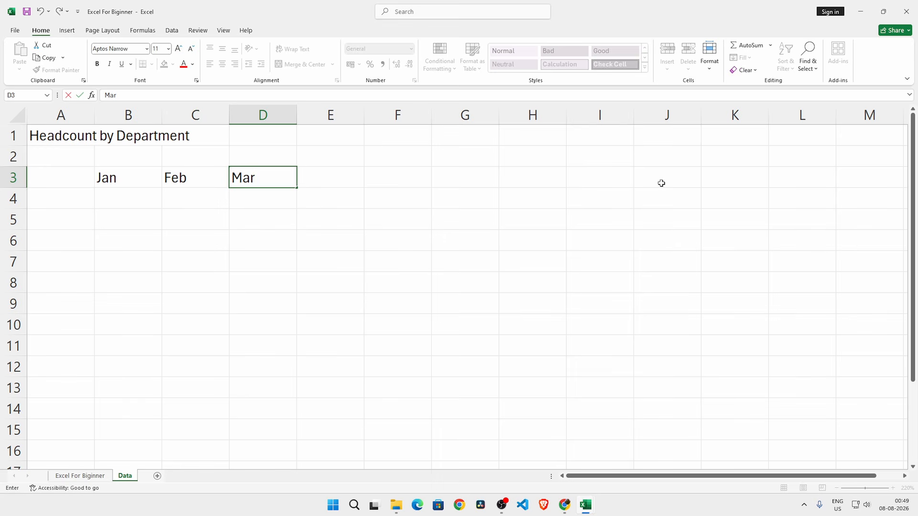
drag(213, 180, 249, 188)
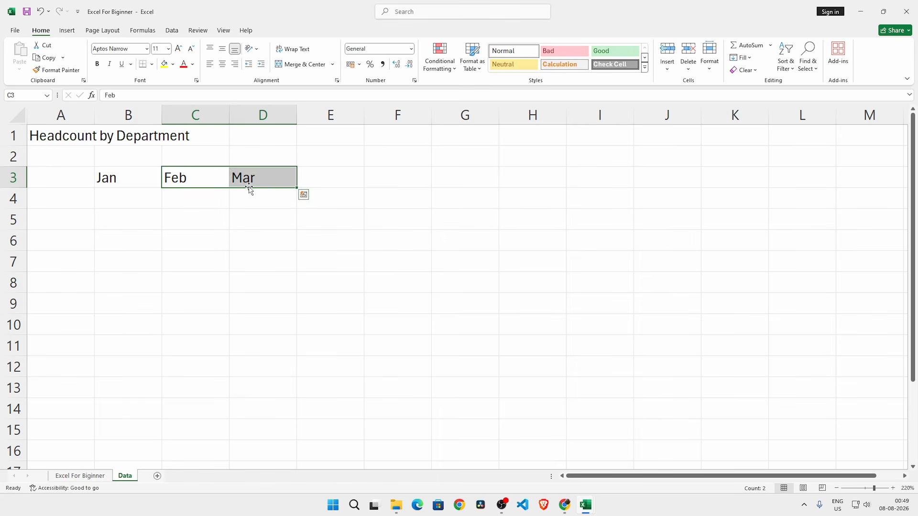
key(Delete)
Step: Autofill the month headings from Jan in B3 across to Jun in G3
click(149, 186)
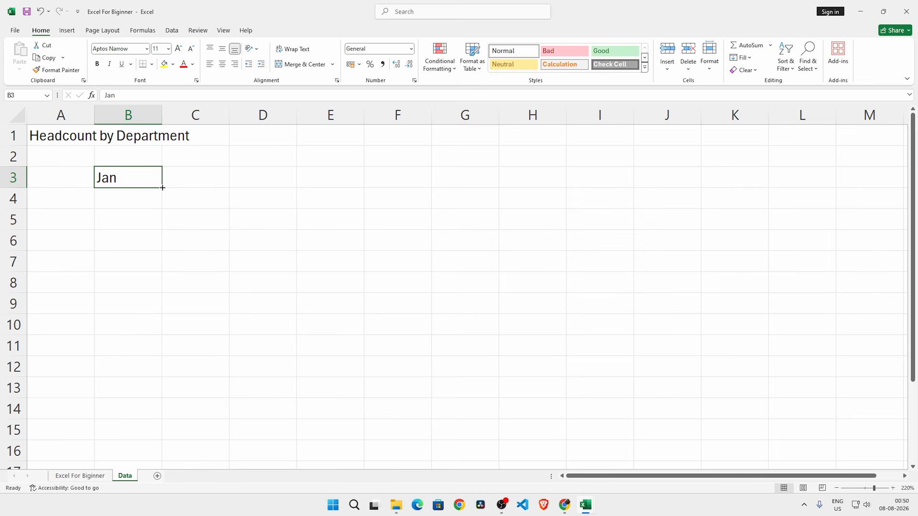
drag(163, 188, 481, 188)
click(424, 221)
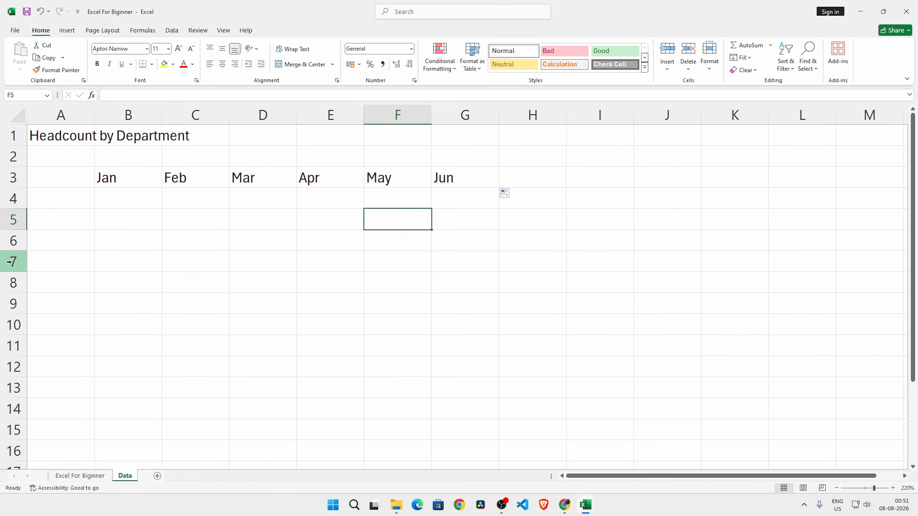
Step: Enter Marketing as the first department label in cell A4
click(63, 194)
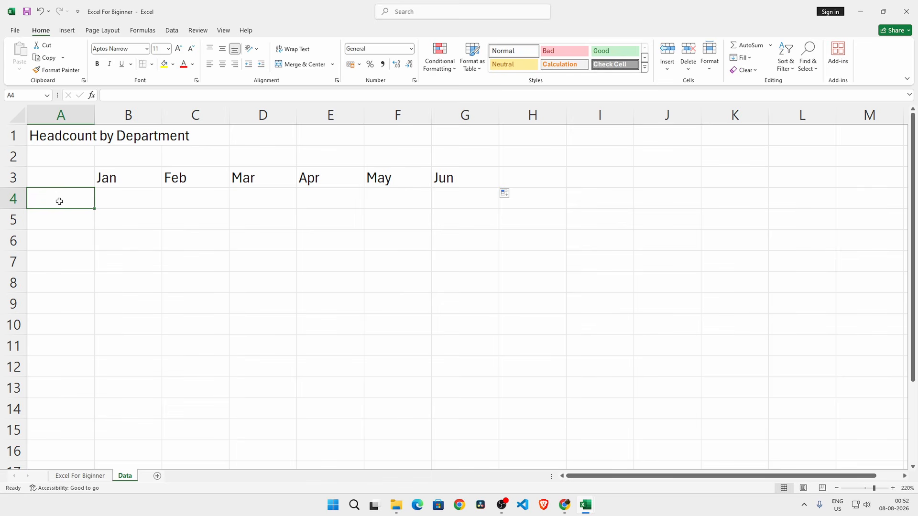
text(Marketing)
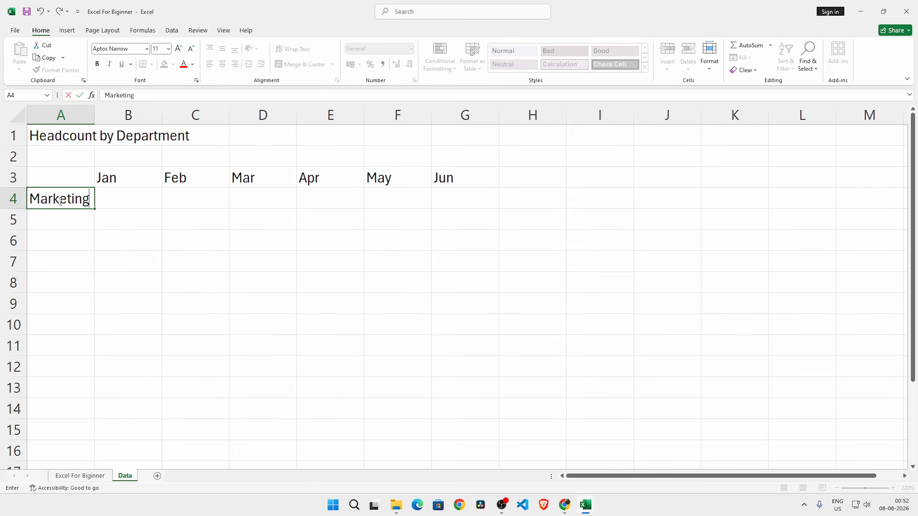
key(Return)
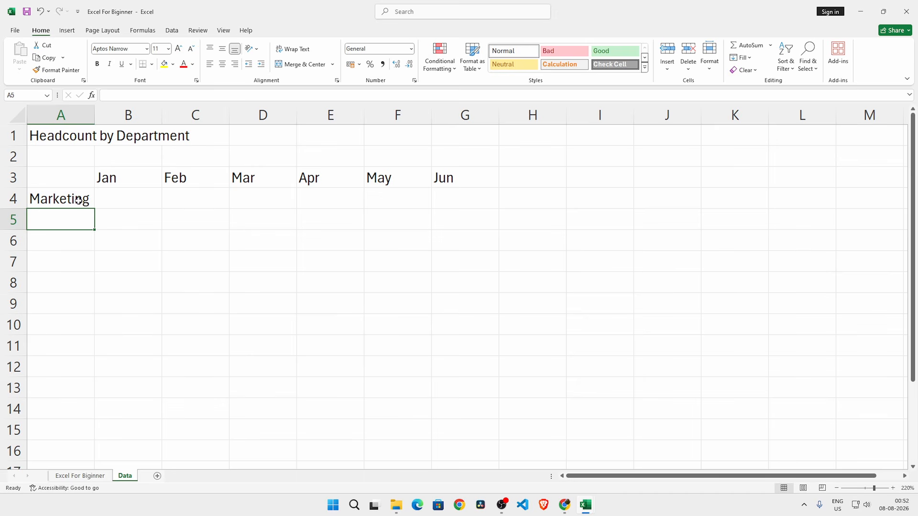
Step: Try editing the Marketing label in A4 by appending "& Sales", and remove the added text again
click(78, 199)
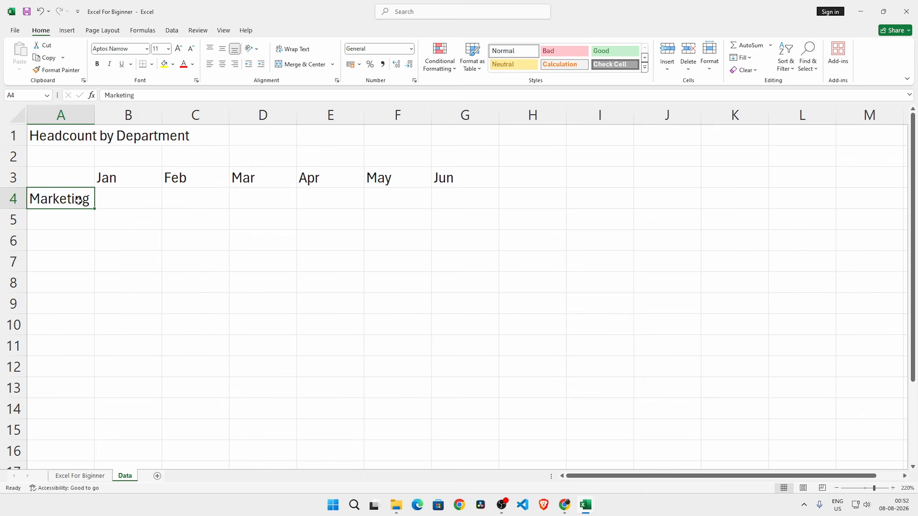
key(F2)
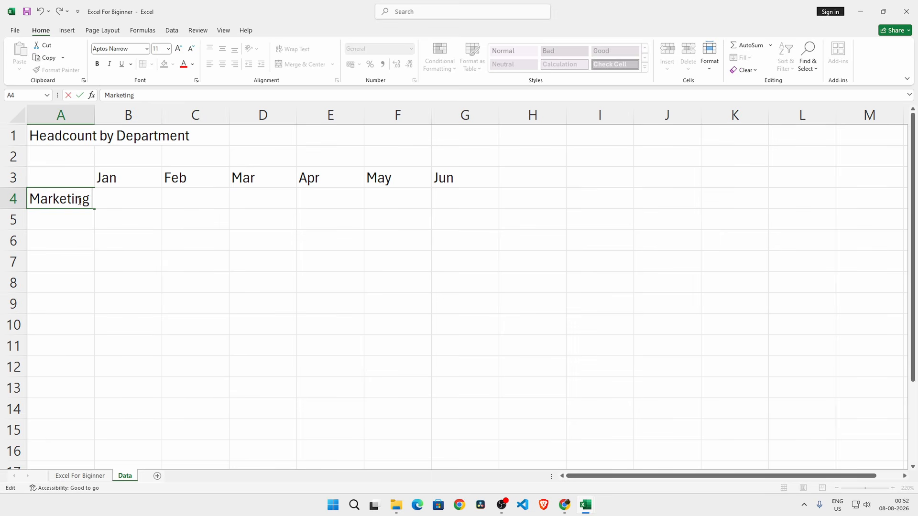
text(& Sales)
key(BackSpace)
key(BackSpace)
key(BackSpace)
key(BackSpace)
key(BackSpace)
key(BackSpace)
key(BackSpace)
key(BackSpace)
drag(136, 239, 131, 257)
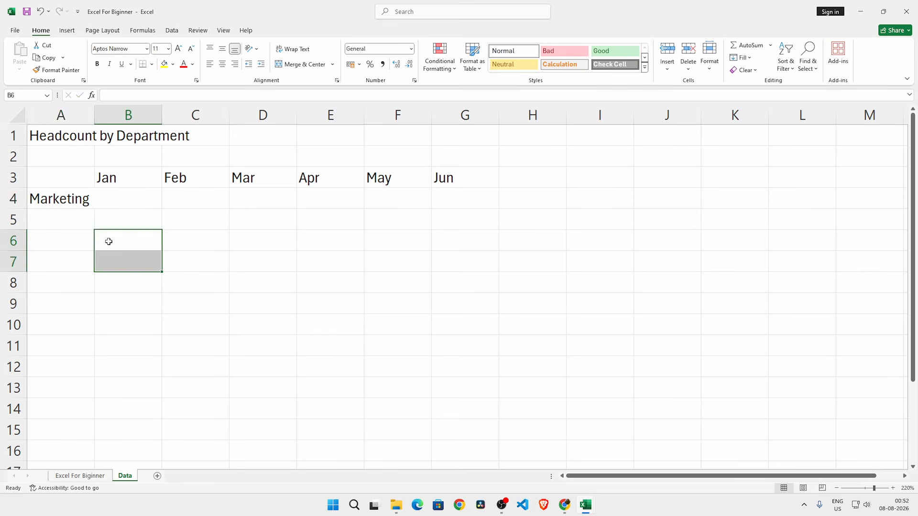
click(75, 210)
click(75, 195)
Step: Enter 20 in B4 as the January headcount for Marketing
click(115, 200)
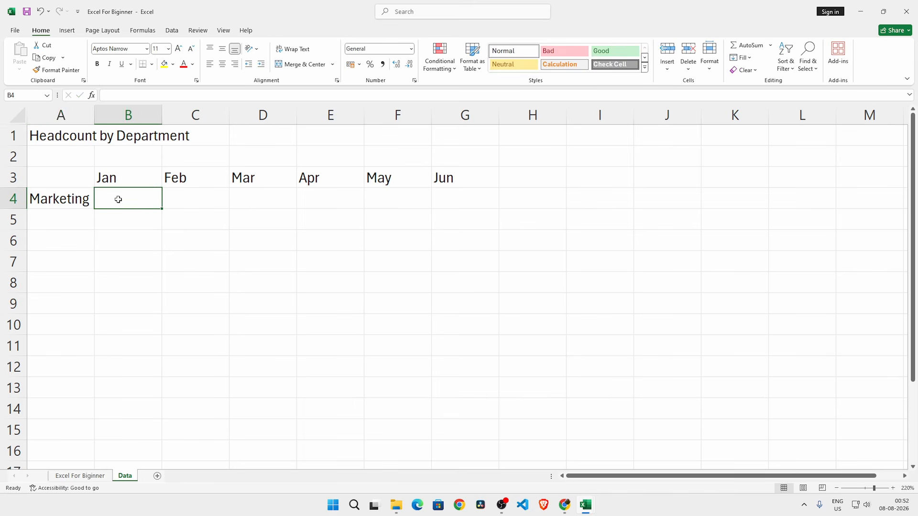
text(20)
click(129, 282)
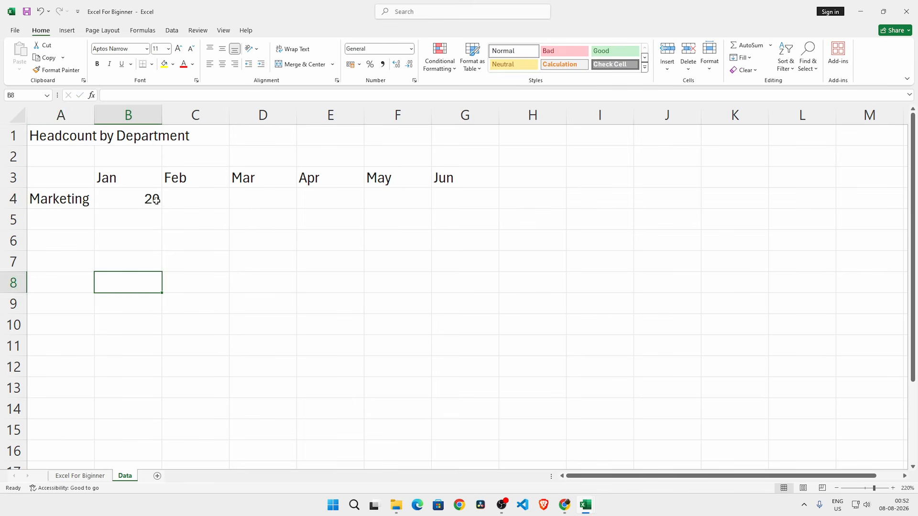
Step: Autofill the Marketing value 20 from B4 across to G4 and undo the fill
click(152, 204)
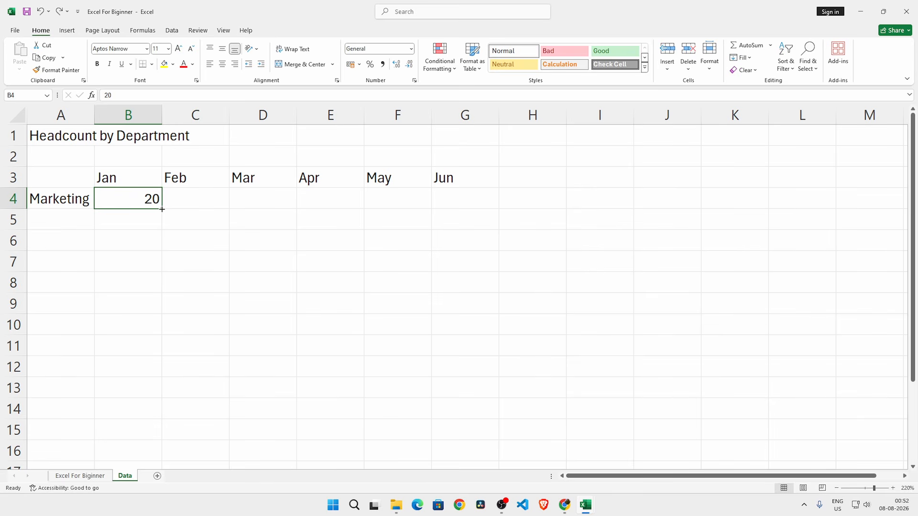
drag(162, 209, 478, 210)
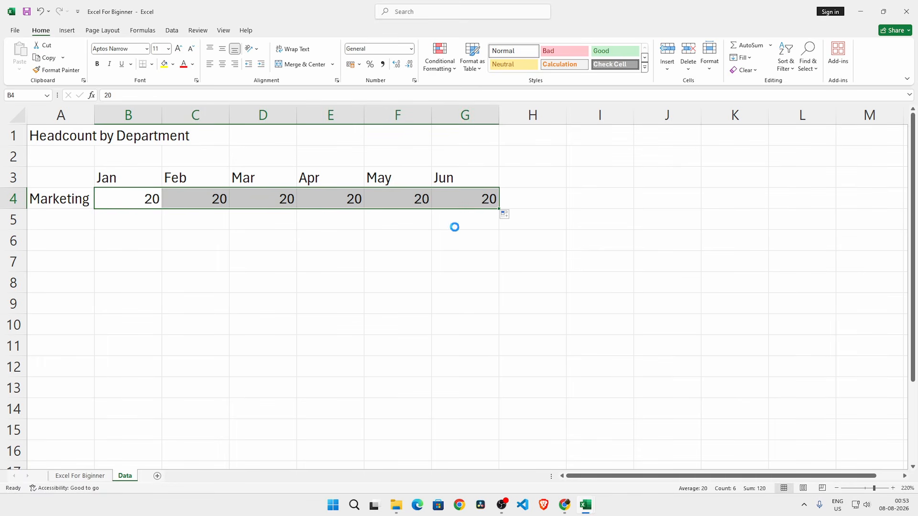
key(ctrl+z)
Step: Select B4:G4 and use Fill Right to copy the value 20 from B4 across the Marketing row
drag(138, 199, 446, 202)
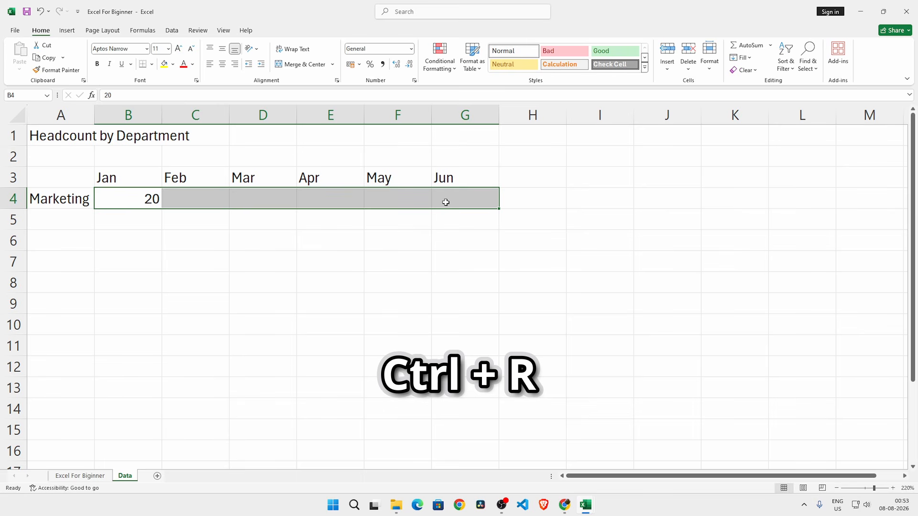
key(ctrl+r)
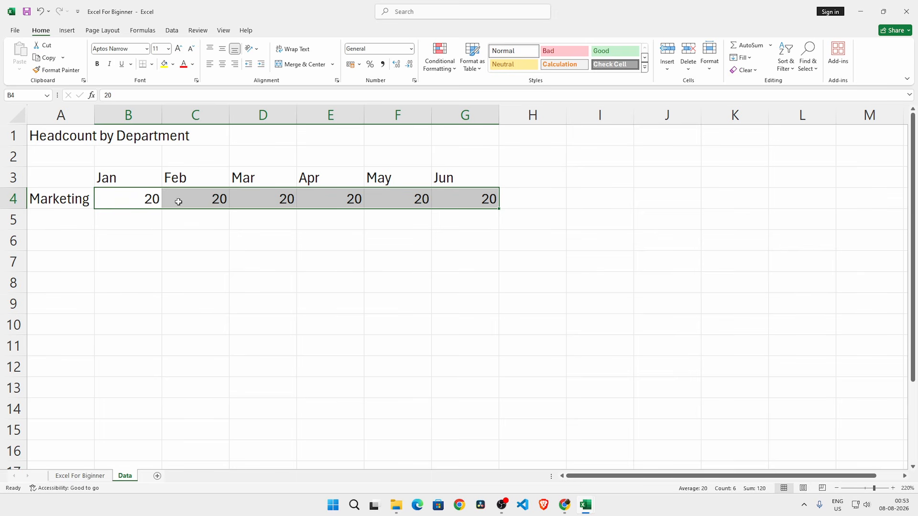
drag(421, 220, 454, 225)
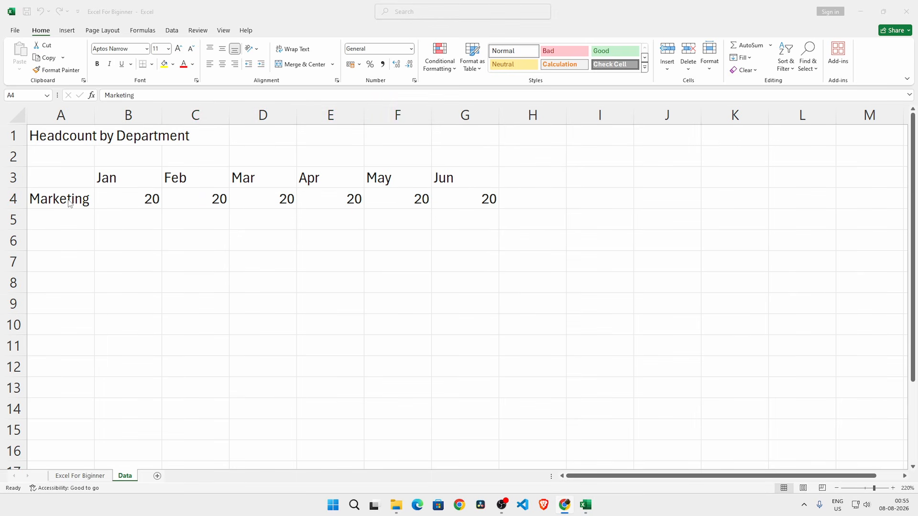
Step: Select the entry range A4:G9 and move the active cell through the Marketing row to A5
click(55, 199)
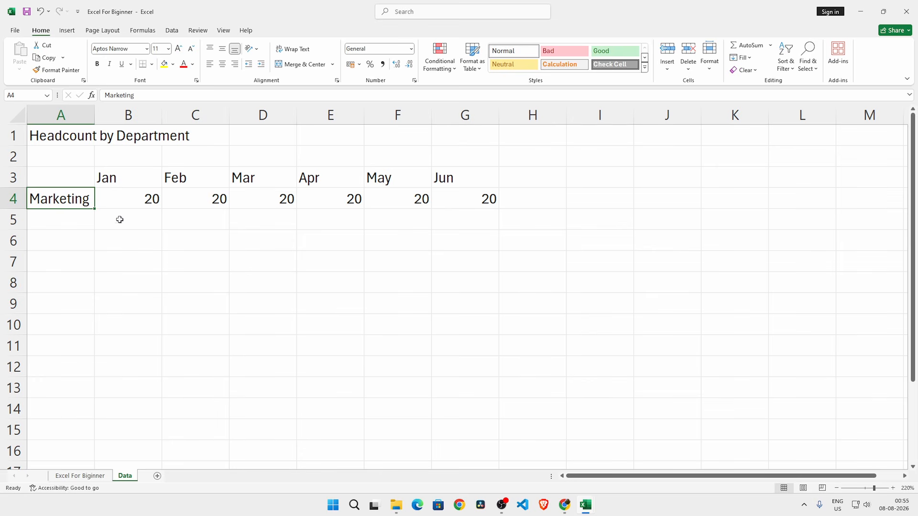
drag(81, 212, 457, 303)
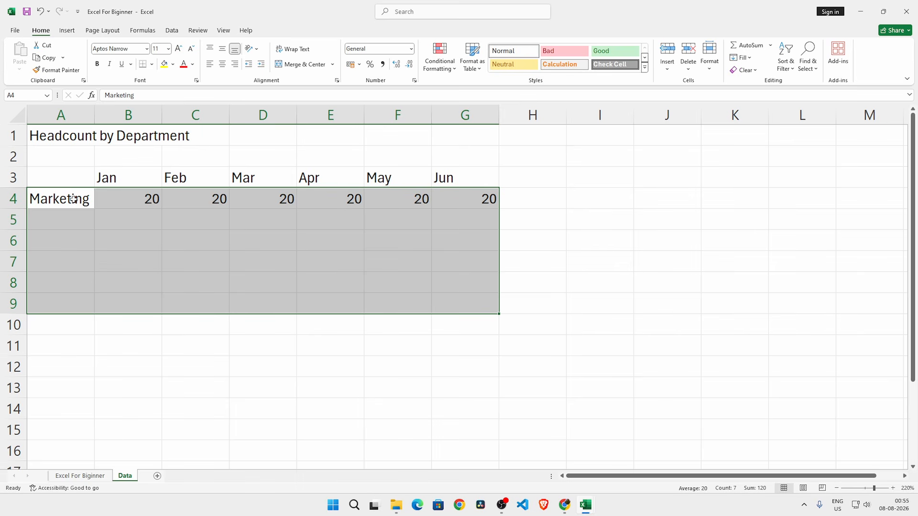
key(Tab)
key(Tab)
key(Tab)
key(Tab)
key(Tab)
key(Tab)
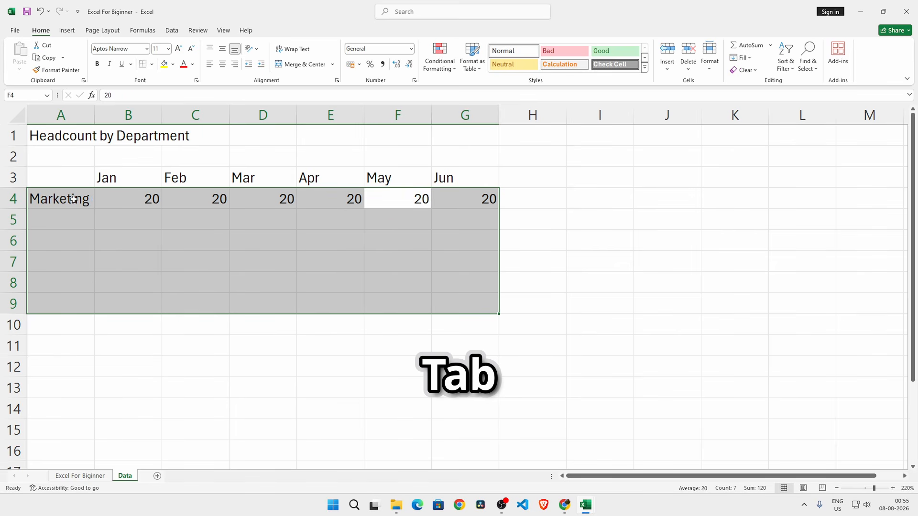
key(Tab)
Step: Fill in row 5 with the department Sales and headcounts 10, 10, 15, 15 and 15 for January through May
text(Sales)
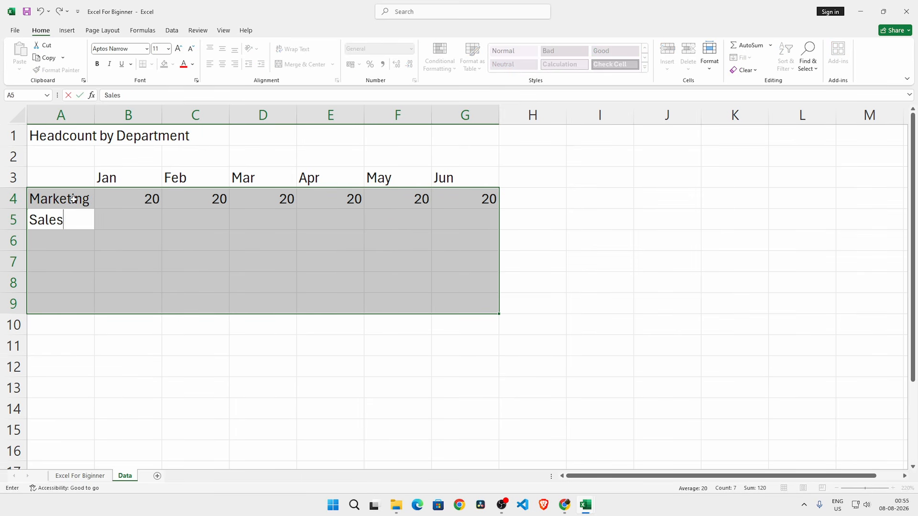
key(Tab)
text(10)
key(Tab)
text(10)
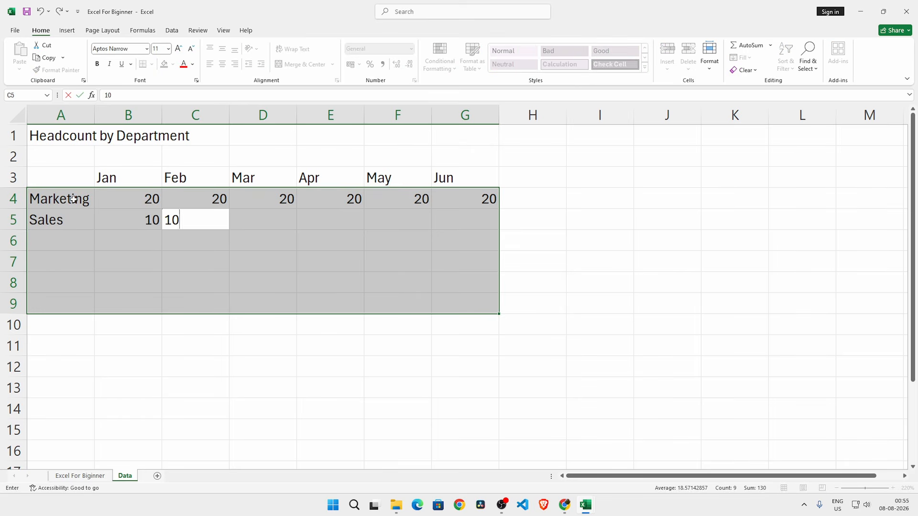
key(Tab)
text(15)
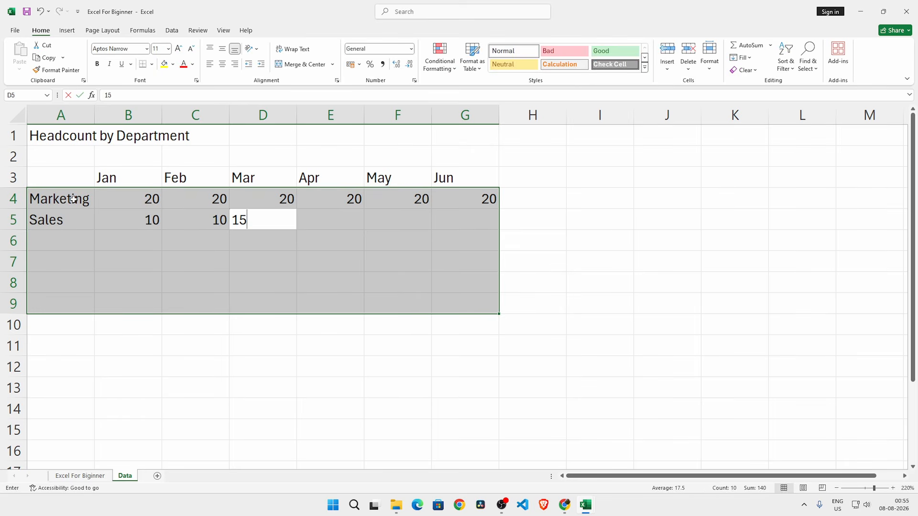
key(Tab)
text(15)
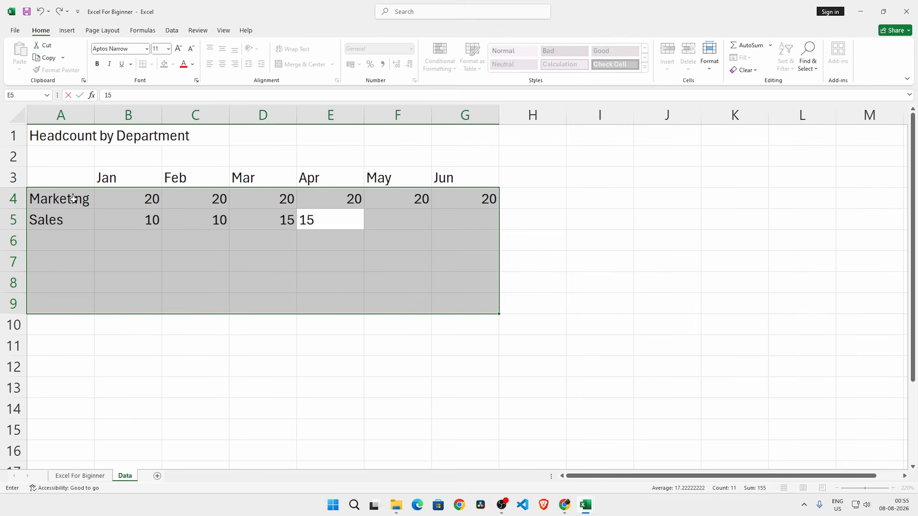
key(Tab)
text(15)
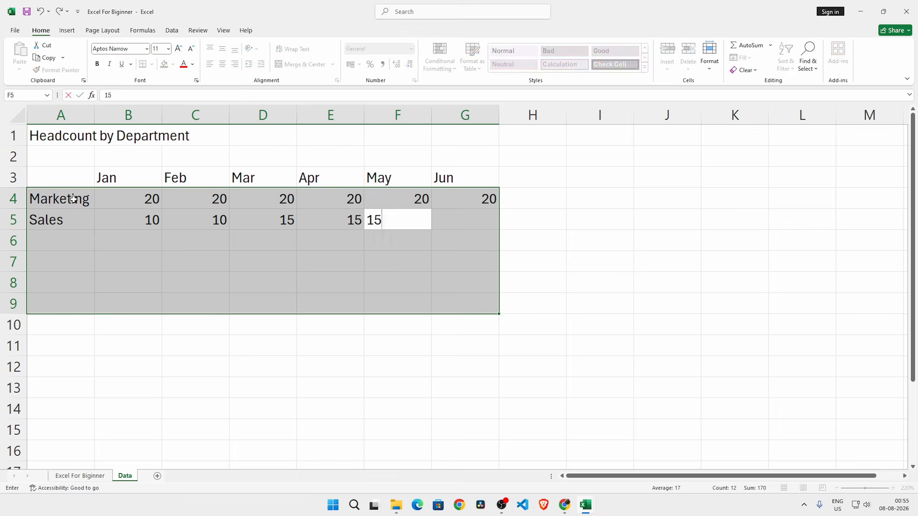
key(Tab)
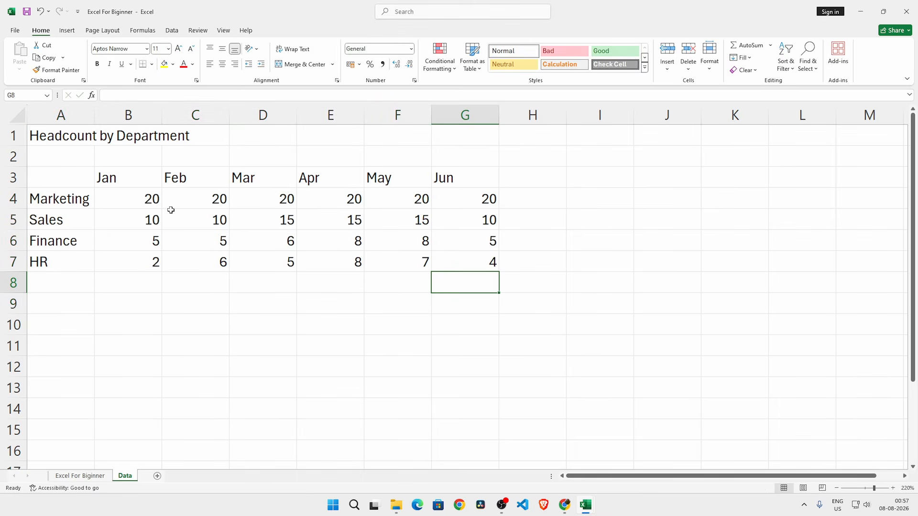
Step: Merge and center the title "Headcount by Department" across A1:G1
click(123, 135)
click(53, 135)
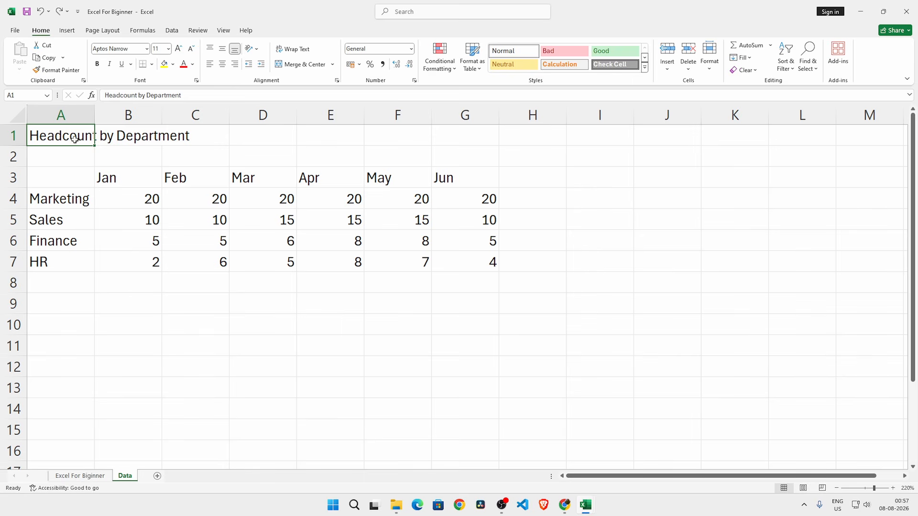
drag(77, 137, 472, 131)
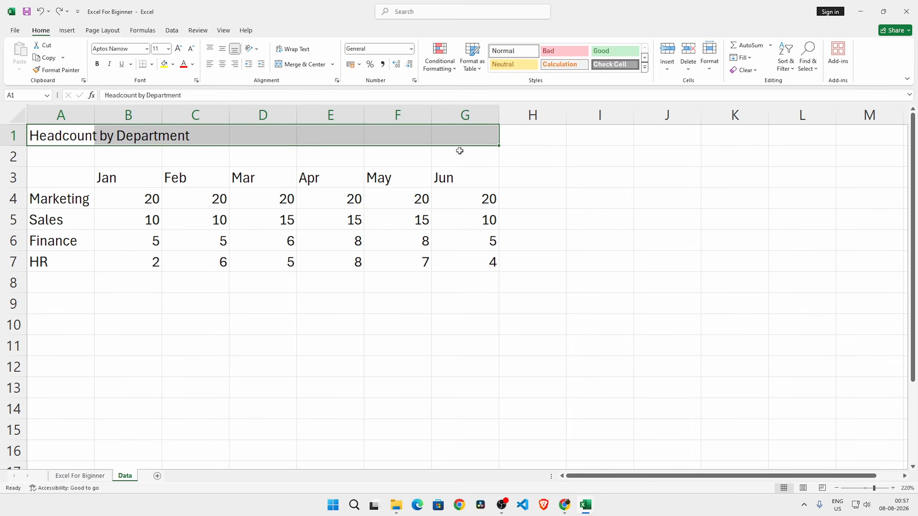
click(303, 69)
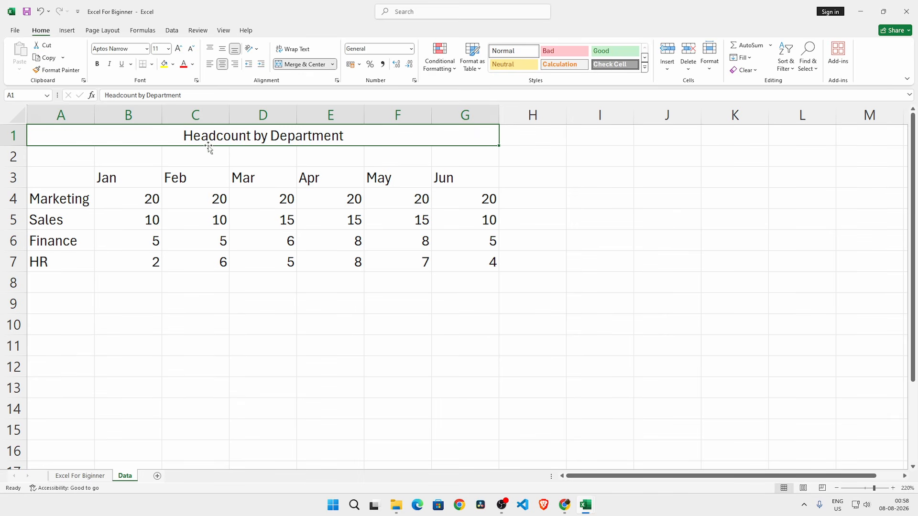
click(210, 150)
click(189, 135)
click(276, 161)
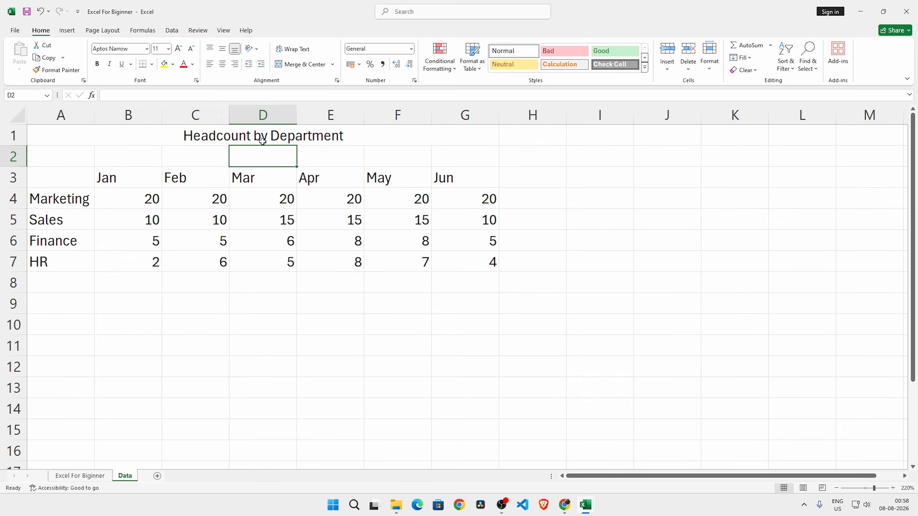
Step: Bold the month headers in B3:G3 and the merged table title
drag(108, 178, 442, 178)
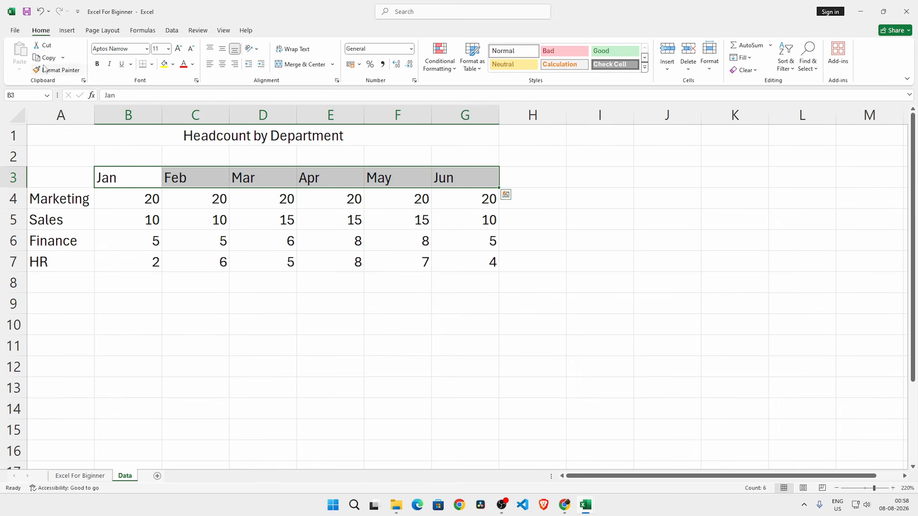
click(99, 64)
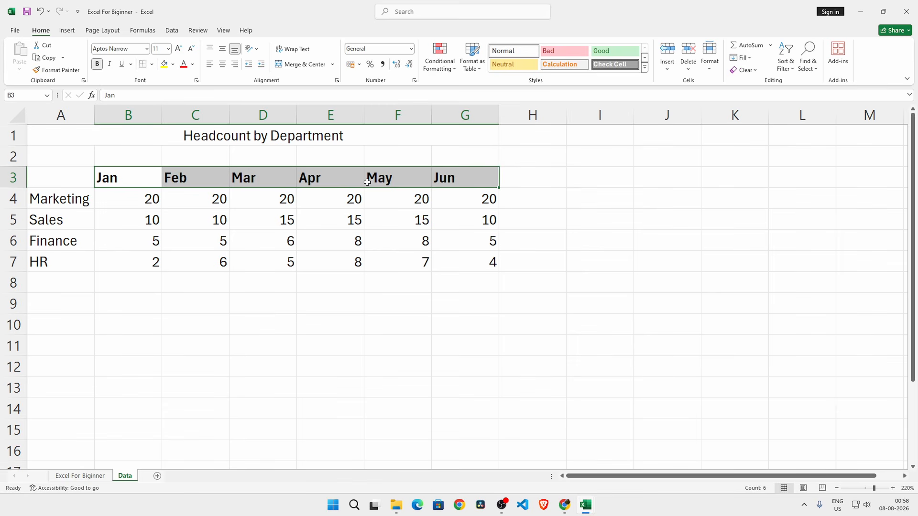
click(317, 138)
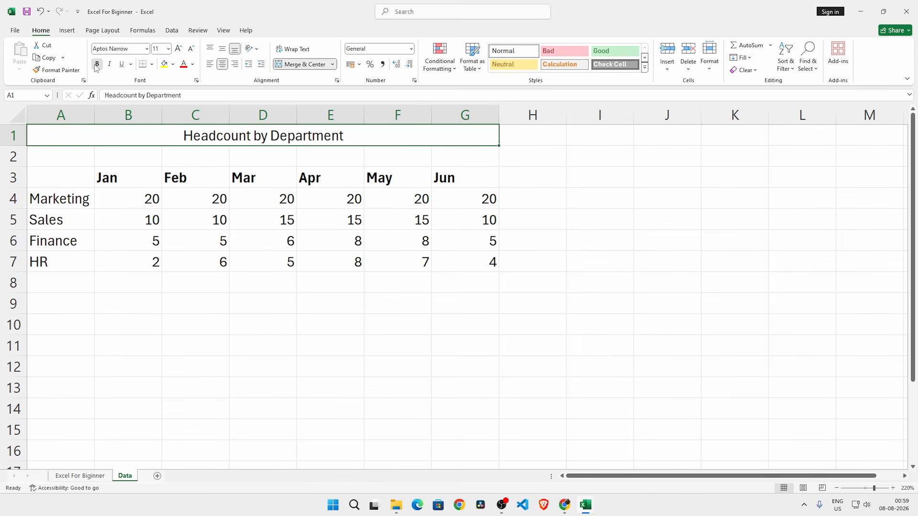
click(97, 64)
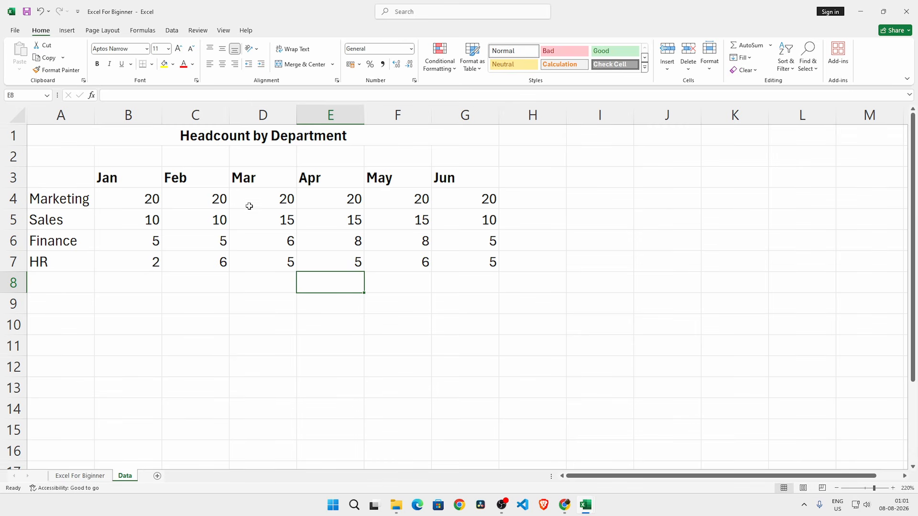
Step: Narrow columns B and C, and autofit the widths of columns B through G to their contents
double_click(162, 115)
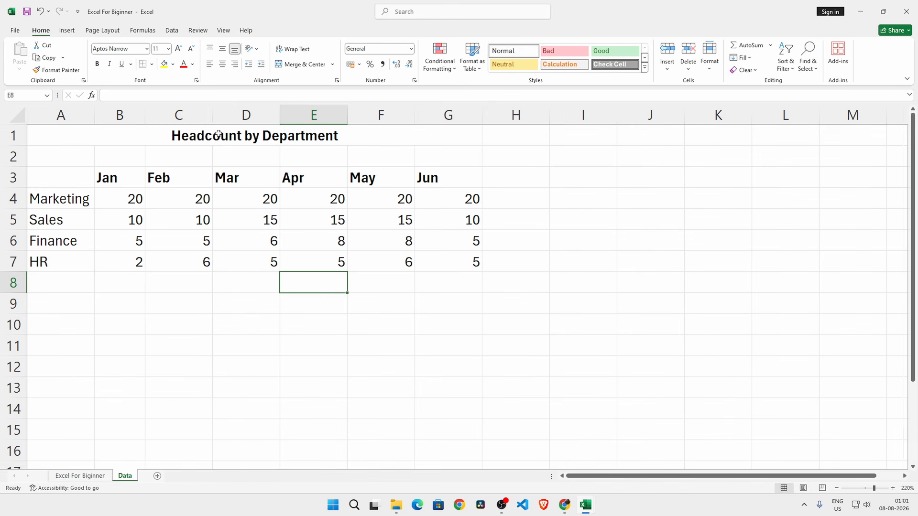
drag(213, 118, 196, 120)
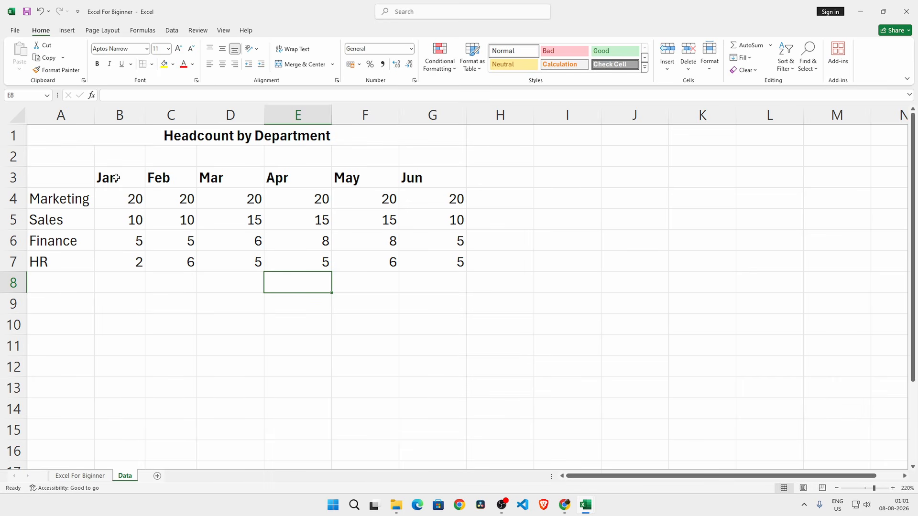
drag(119, 115, 431, 119)
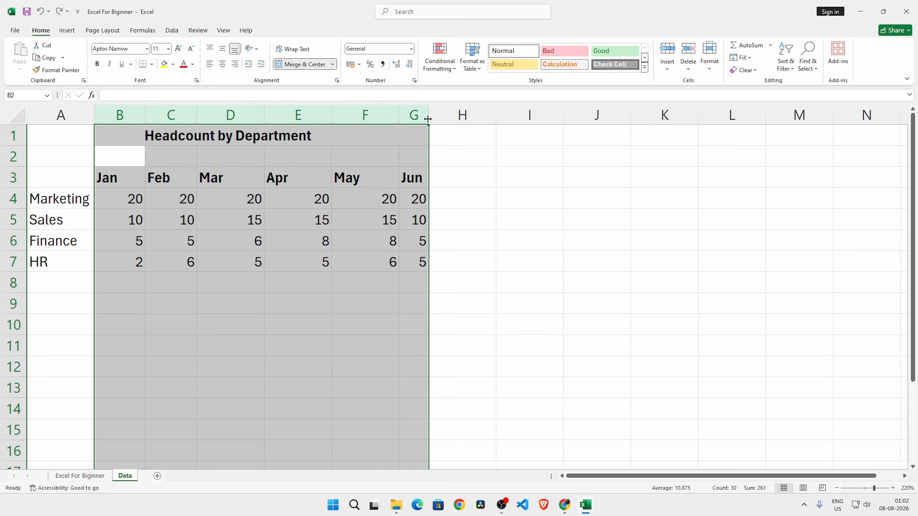
double_click(428, 118)
click(286, 178)
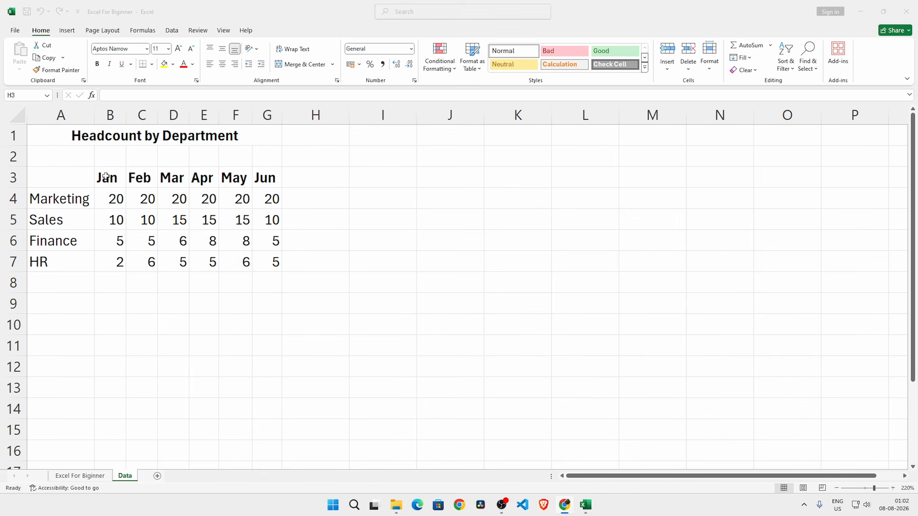
Step: Apply a thick bottom border to the month headers in B3:G3
drag(113, 181, 256, 183)
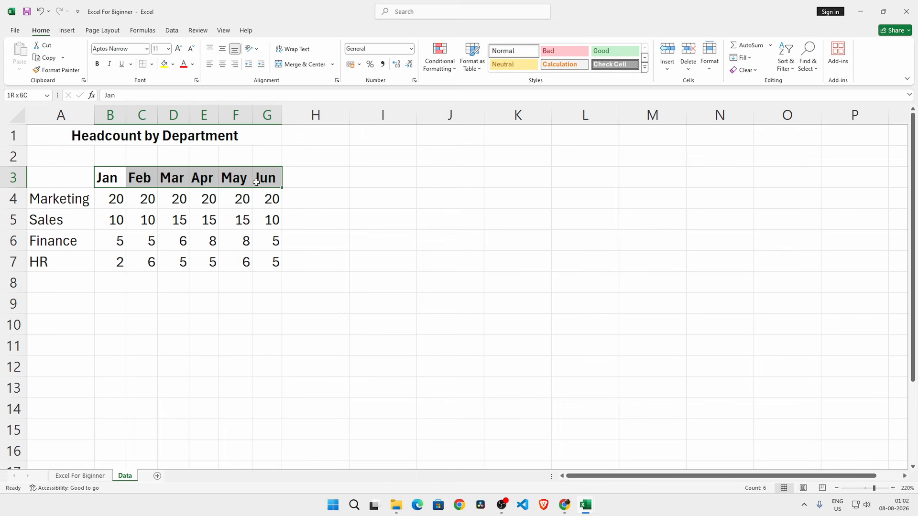
click(152, 64)
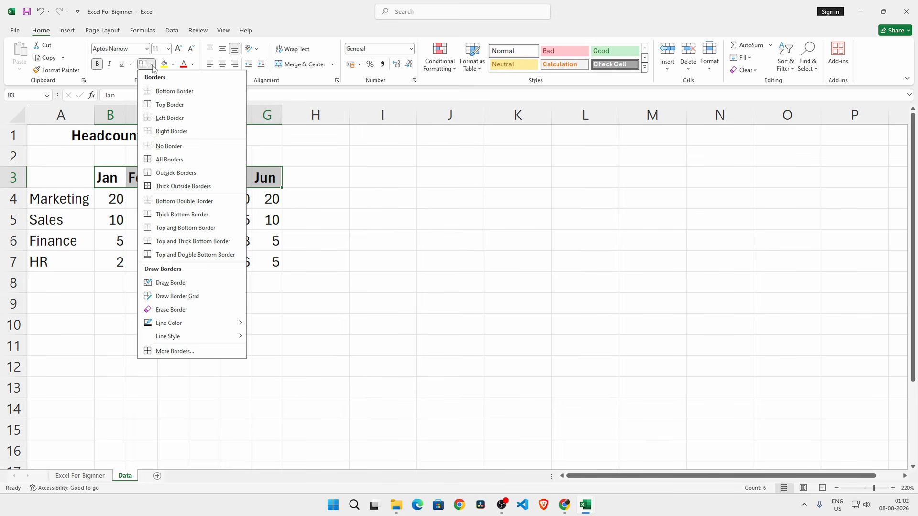
click(191, 215)
click(287, 198)
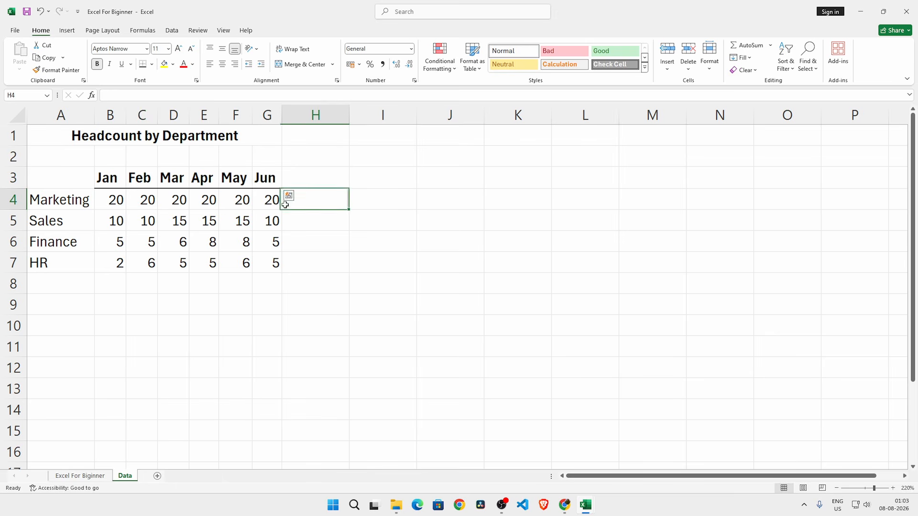
Step: Try to move the HR row A7:G7 onto the Sales row and cancel replacing the existing data
drag(72, 263, 268, 264)
drag(76, 254, 85, 231)
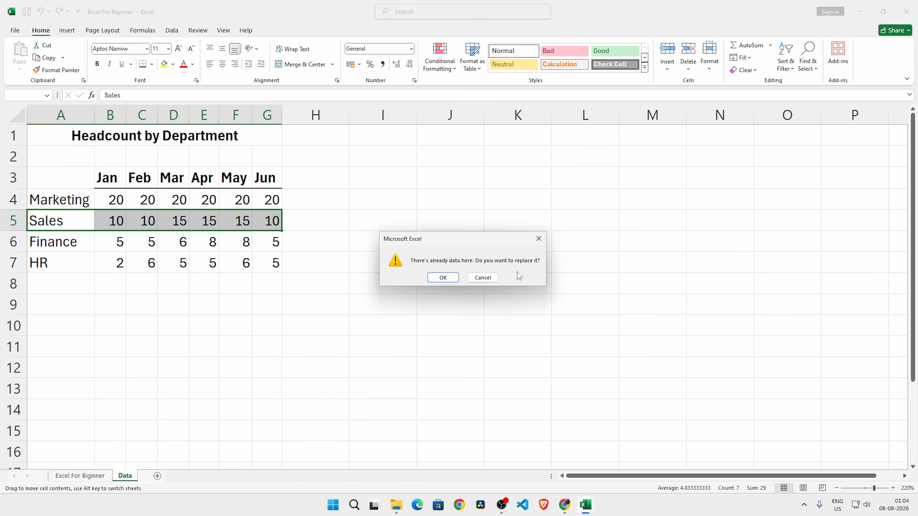
click(483, 279)
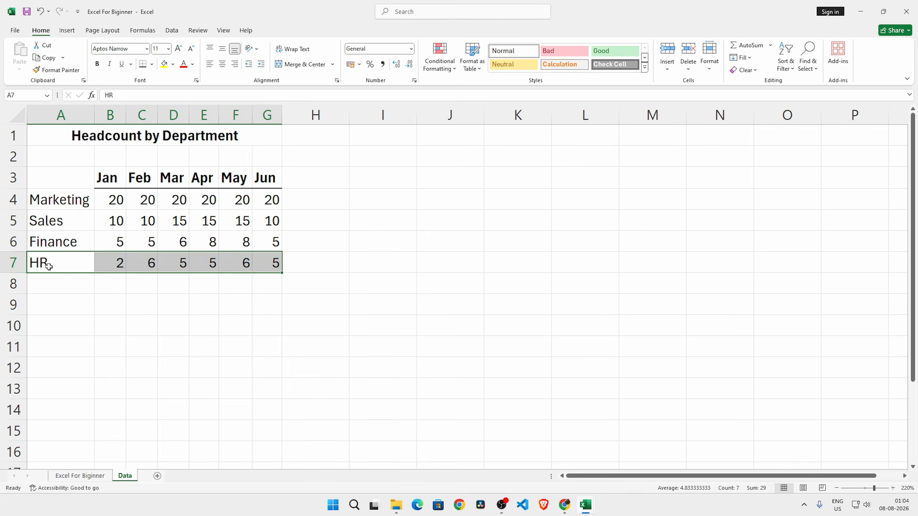
Step: Move the HR row A7:G7 between the Marketing and Sales rows, shifting the other rows down
drag(55, 259, 266, 260)
drag(160, 277, 148, 218)
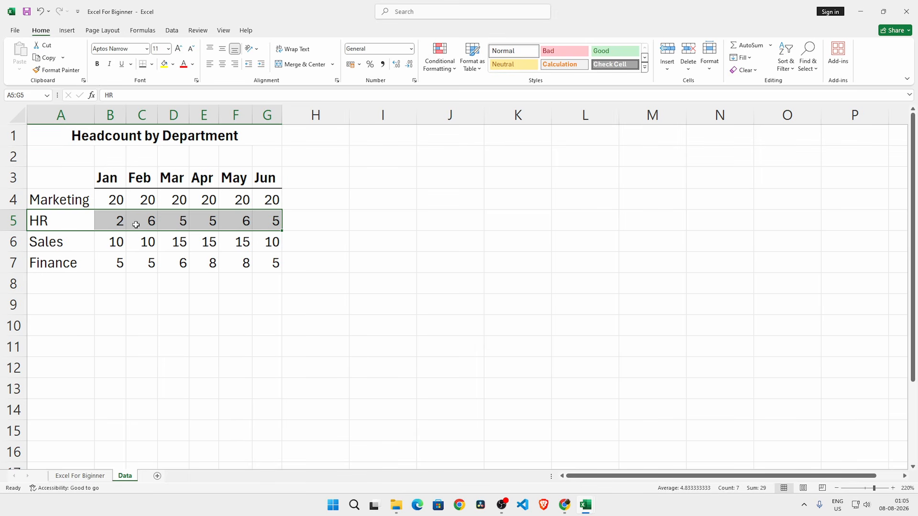
Step: Cut the HR row A5:G5 and insert the cut cells above the Finance row
key(ctrl+x)
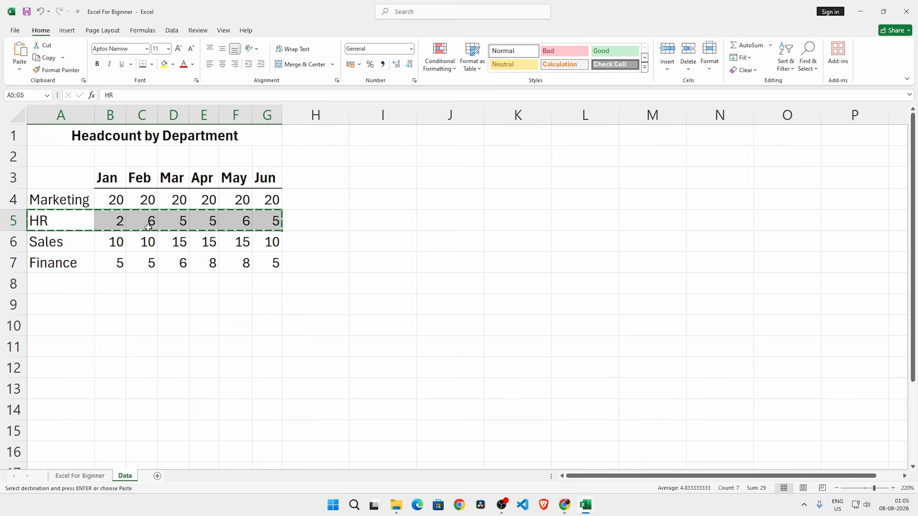
click(21, 264)
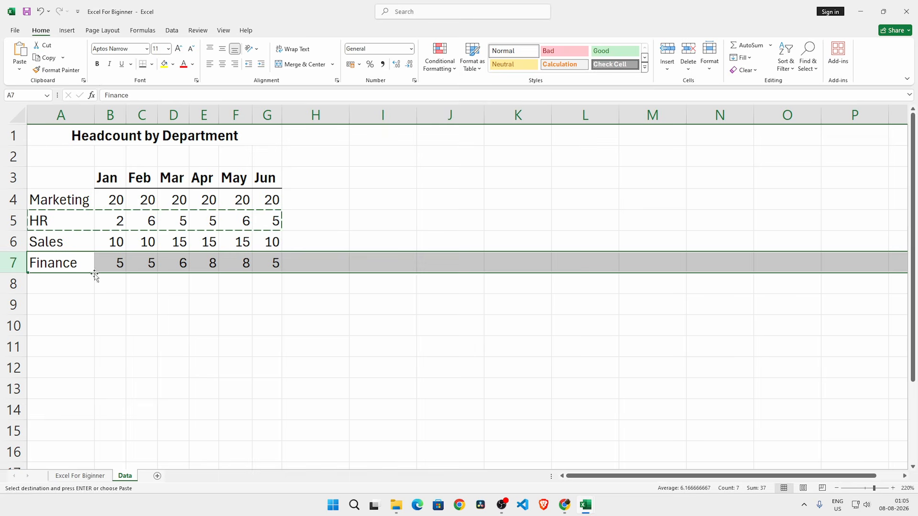
right_click(83, 266)
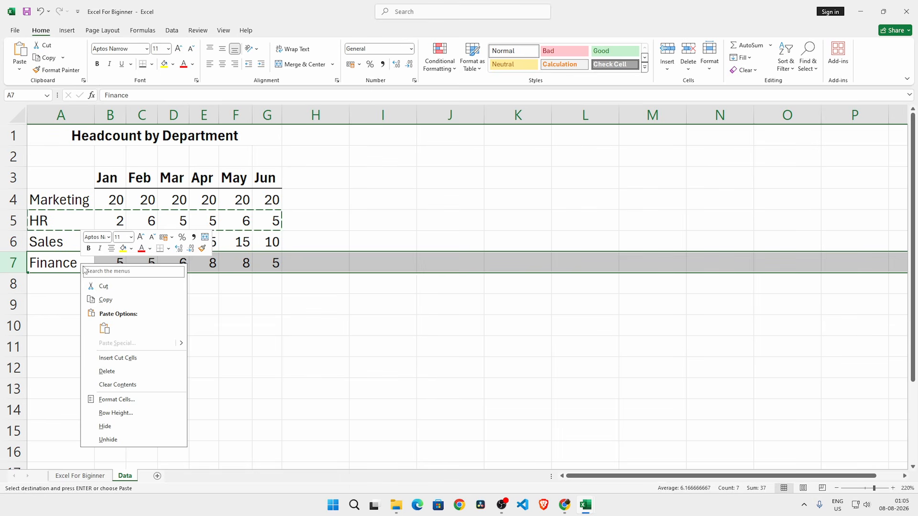
right_click(51, 272)
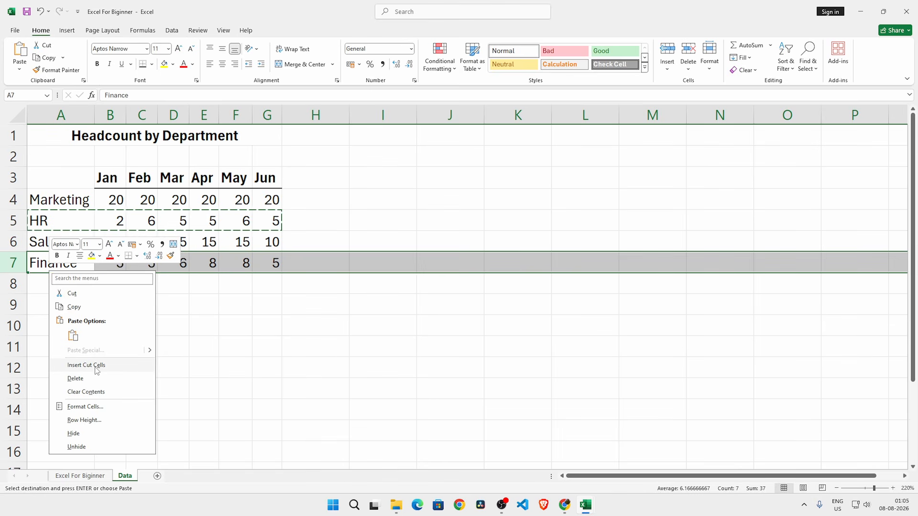
click(97, 366)
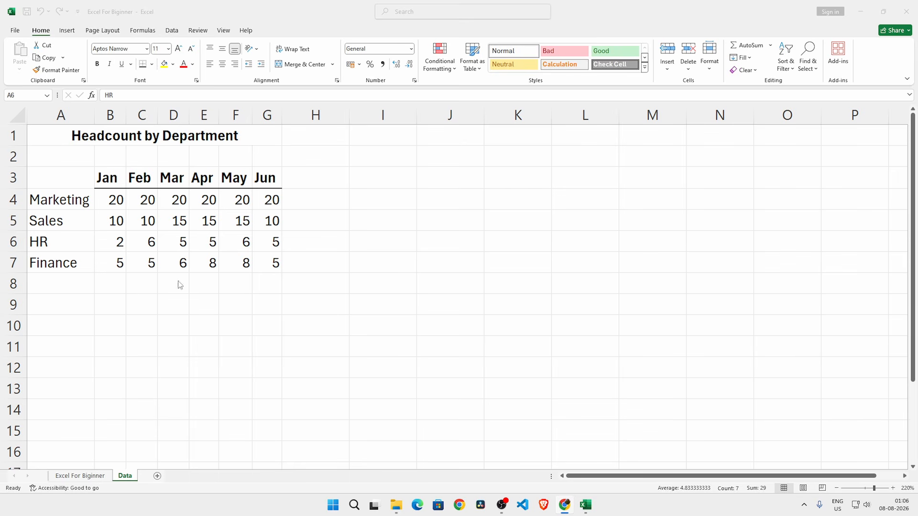
Step: Fill the merged title cell with a light blue theme color
click(61, 135)
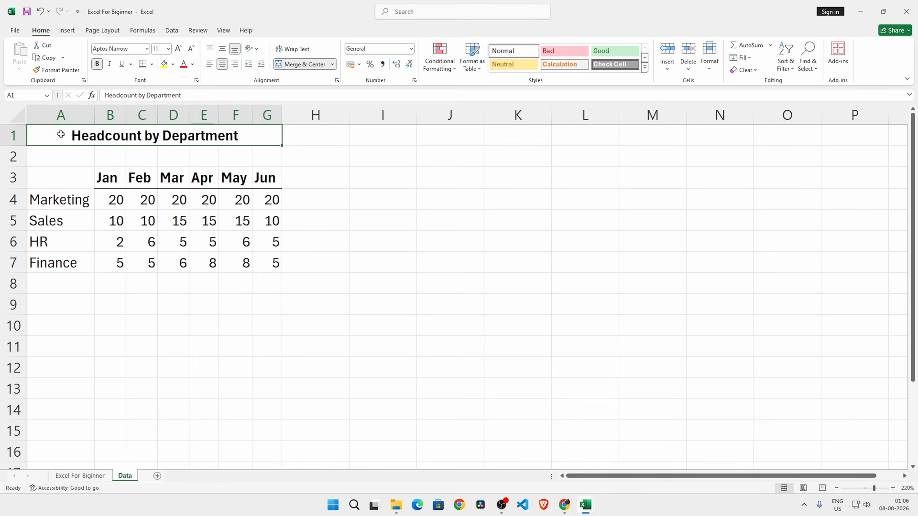
click(173, 64)
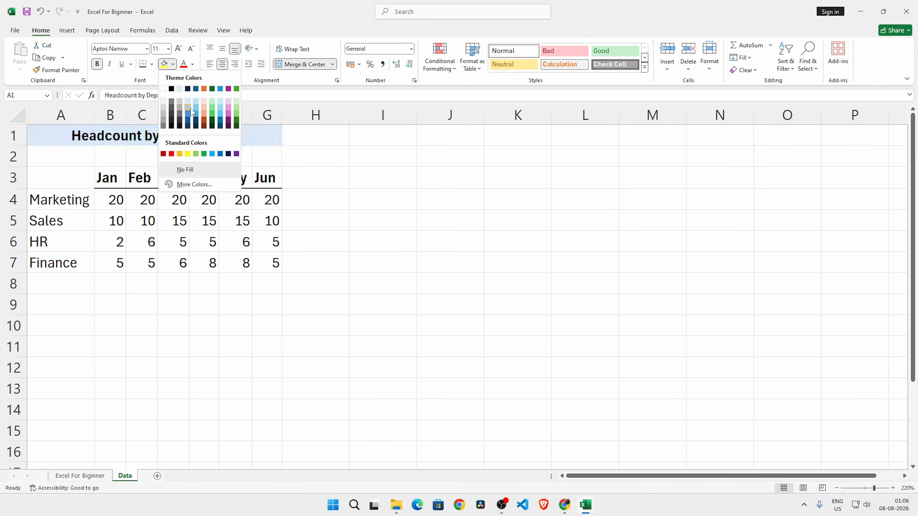
click(188, 107)
Step: Color the January Sales value in B5 red and copy its formatting to B6 with Format Painter
click(110, 221)
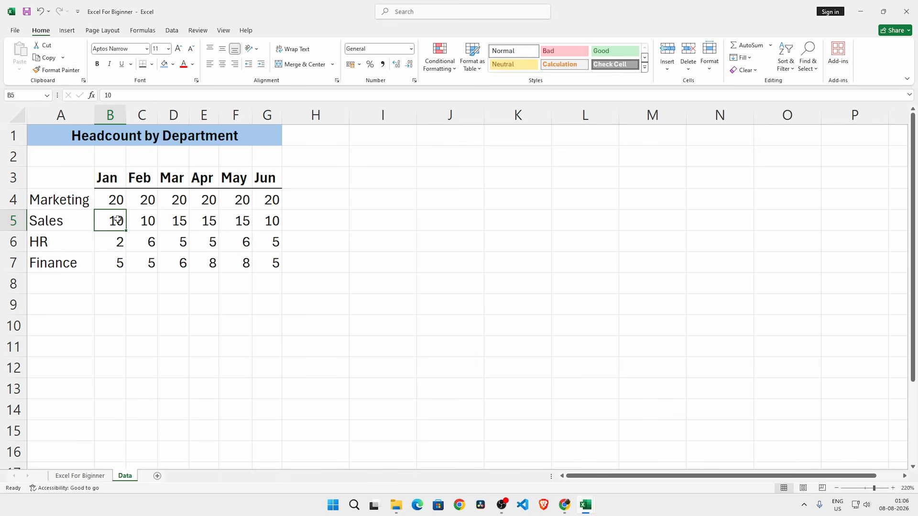
click(184, 65)
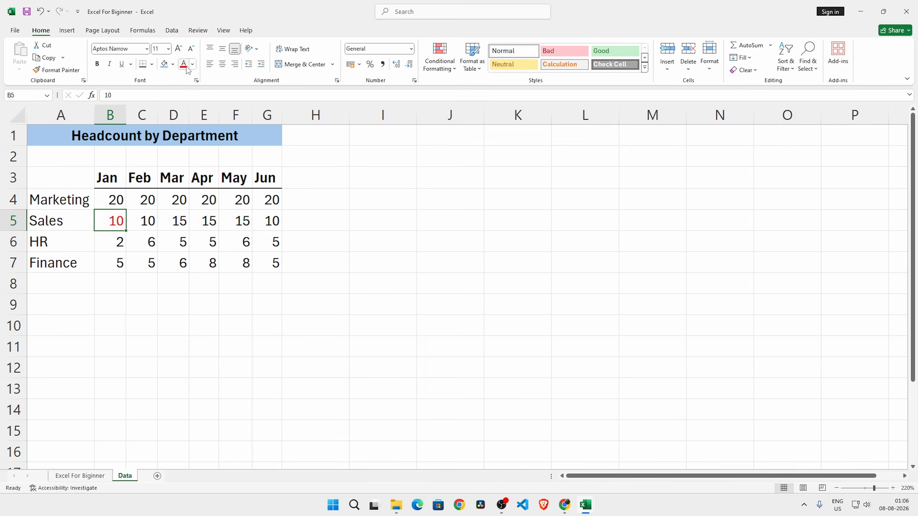
click(60, 71)
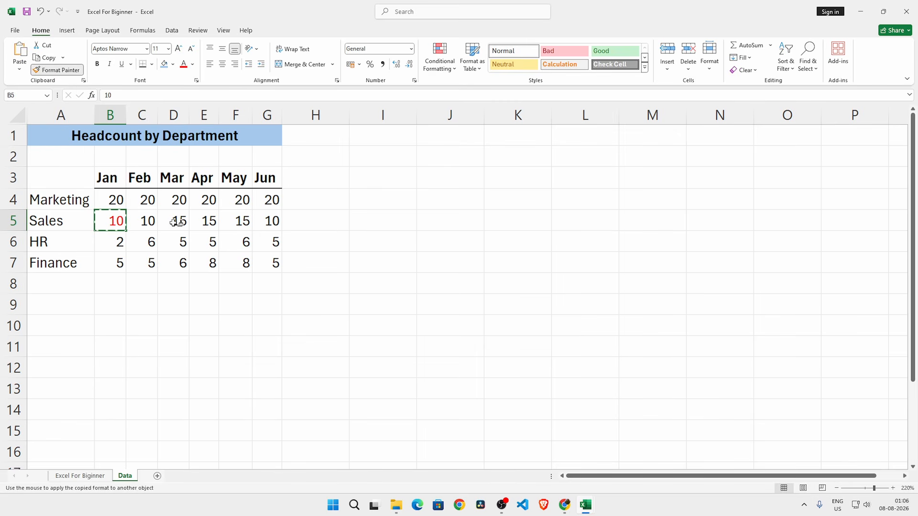
click(108, 242)
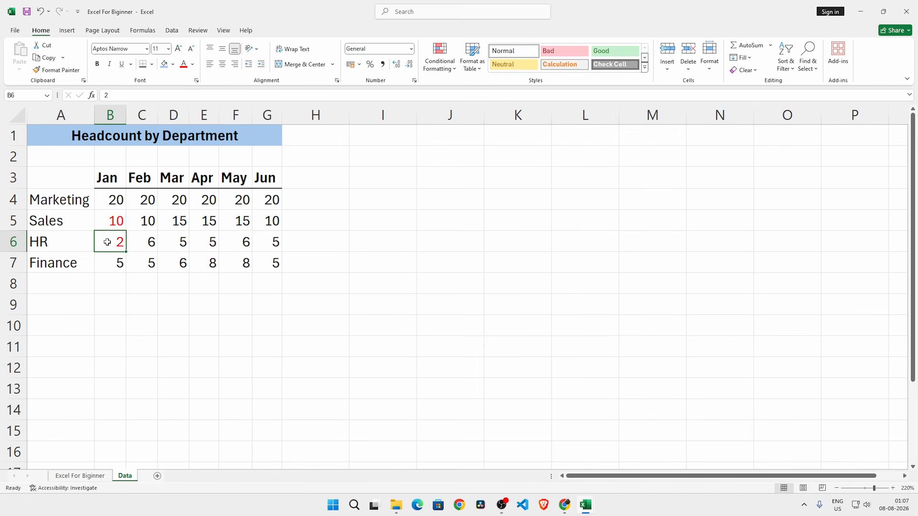
click(120, 263)
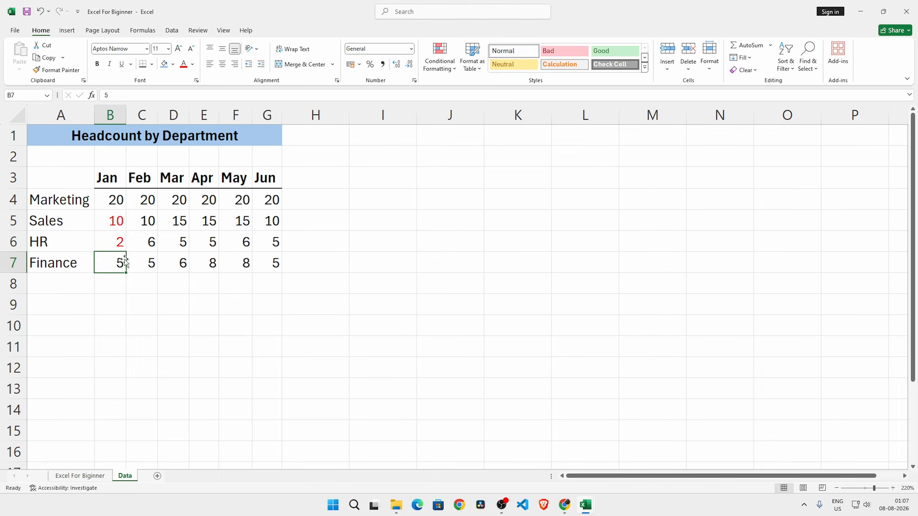
click(141, 264)
click(143, 240)
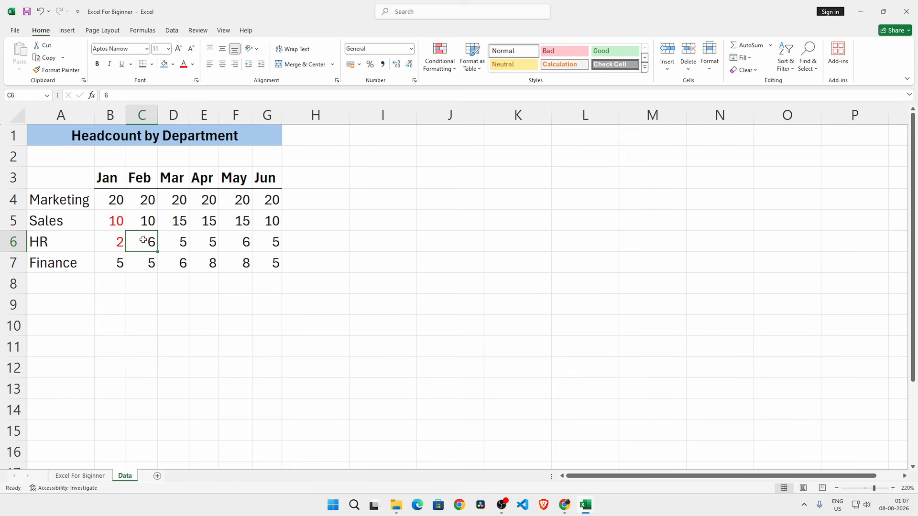
Step: Copy the red formatting of B6 to the remaining values in B4:G7 with a locked Format Painter
click(123, 240)
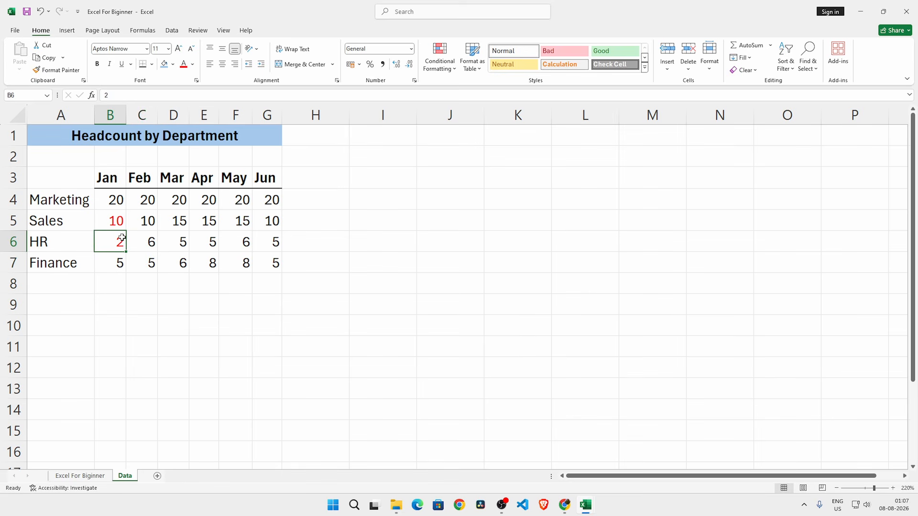
click(67, 73)
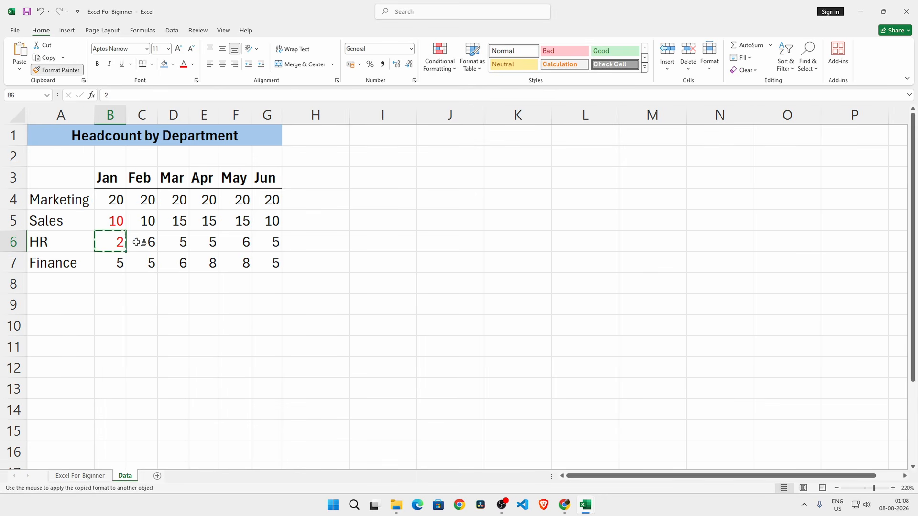
click(139, 242)
click(145, 221)
click(177, 221)
click(115, 200)
click(146, 200)
click(177, 200)
click(207, 200)
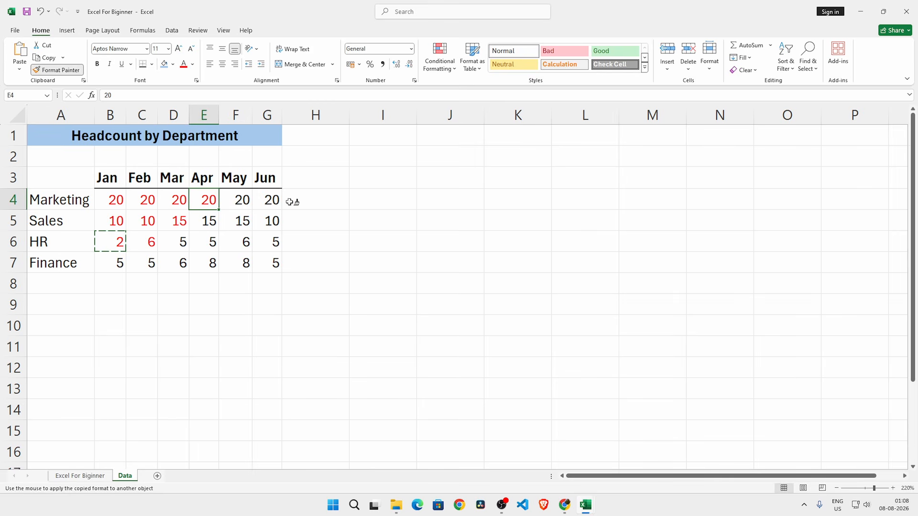
click(241, 200)
click(261, 200)
click(268, 221)
click(239, 221)
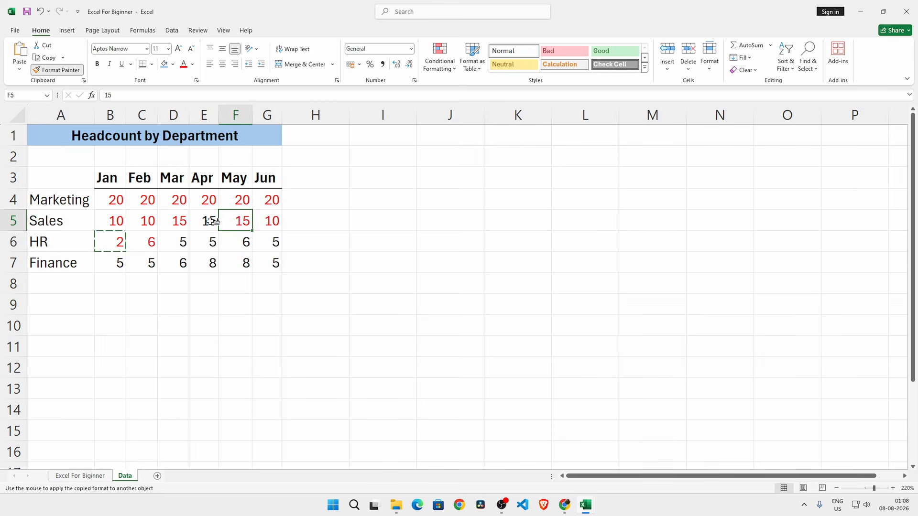
click(213, 221)
click(211, 242)
click(232, 242)
click(283, 243)
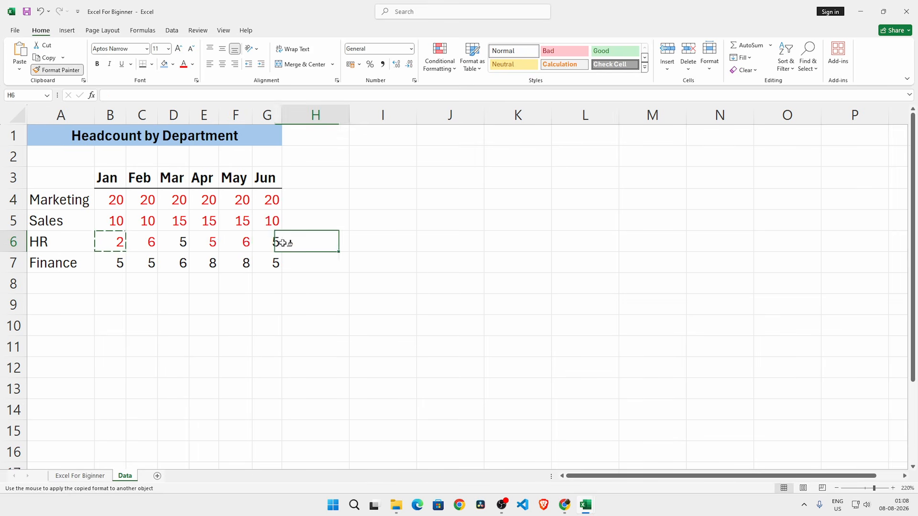
click(272, 242)
click(271, 263)
click(241, 263)
click(210, 263)
click(180, 263)
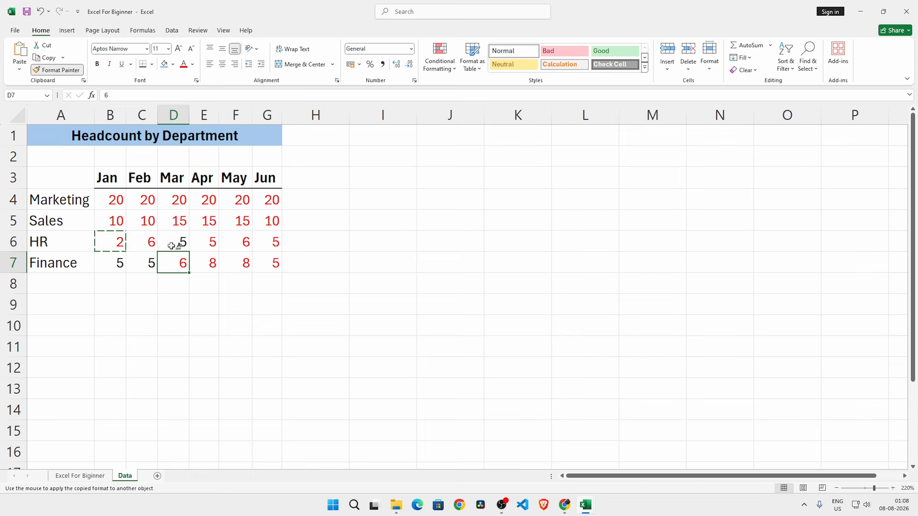
click(172, 246)
click(110, 263)
key(Escape)
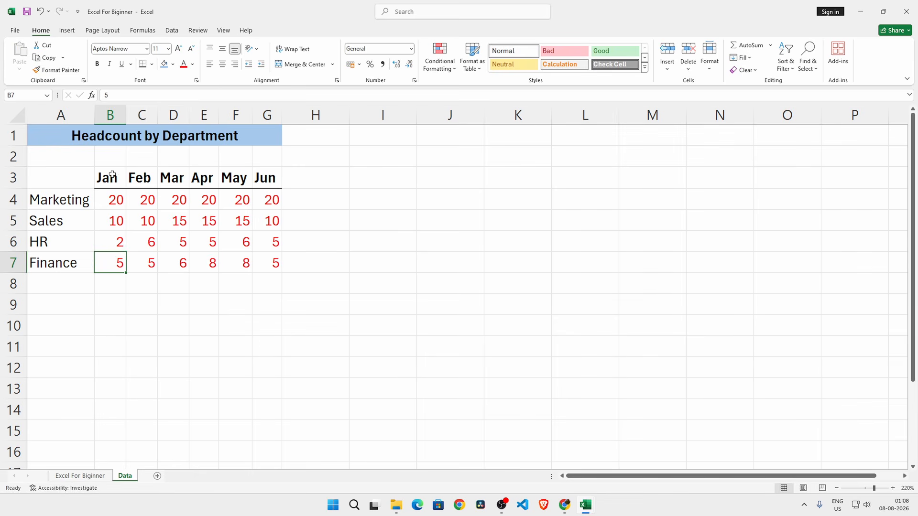
Step: Apply All Borders to the department rows A4:G7
drag(60, 178, 275, 268)
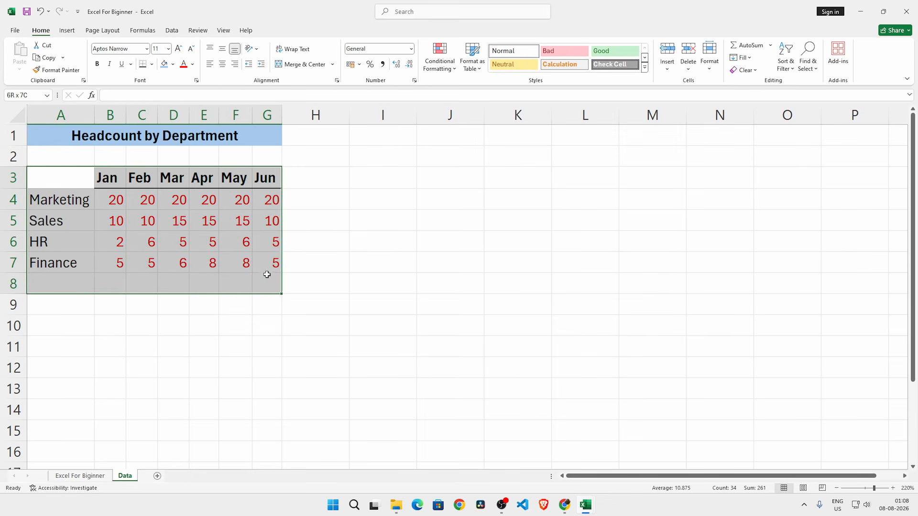
drag(62, 204, 273, 263)
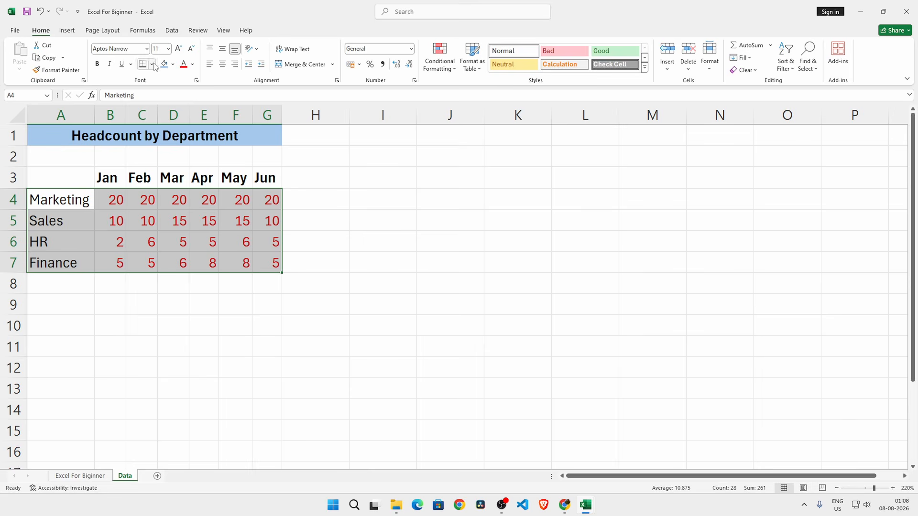
click(152, 64)
click(173, 159)
Step: Add Thick Outside Borders to the merged title cell and All Borders to the month header row A3:G3
click(158, 135)
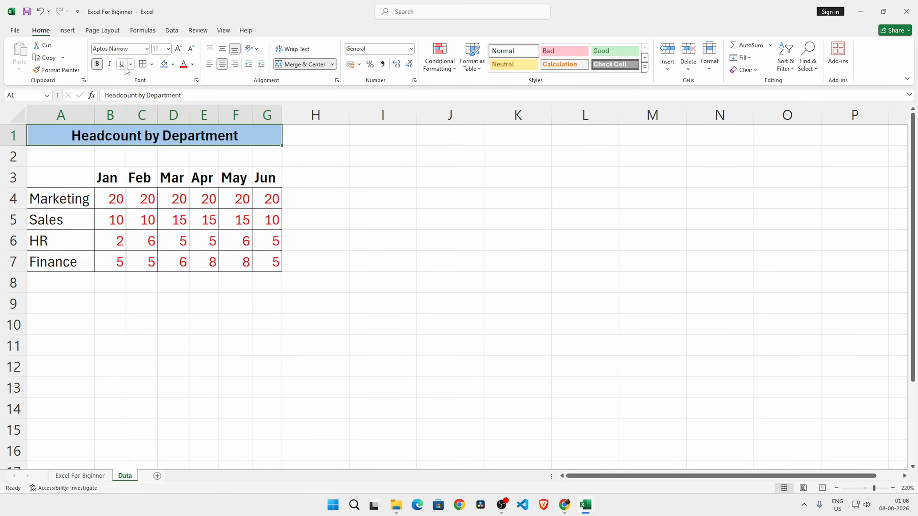
click(152, 64)
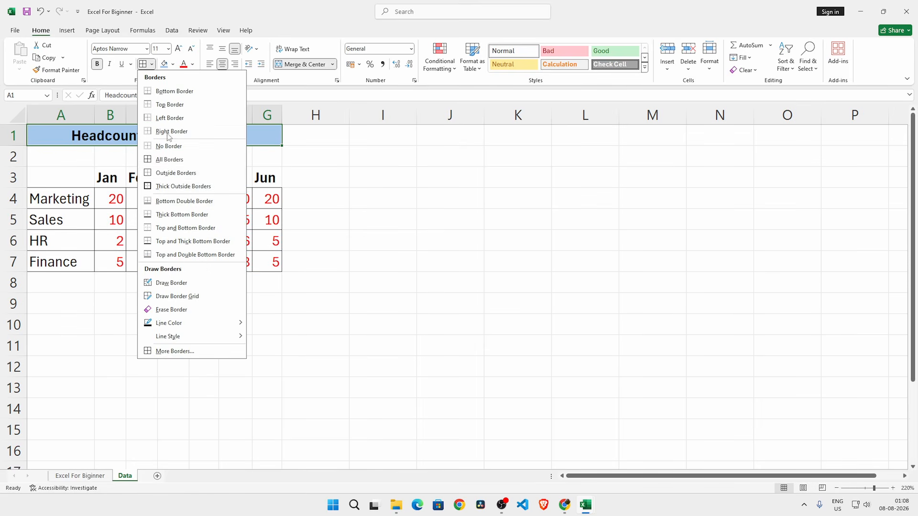
click(191, 186)
drag(62, 178, 268, 179)
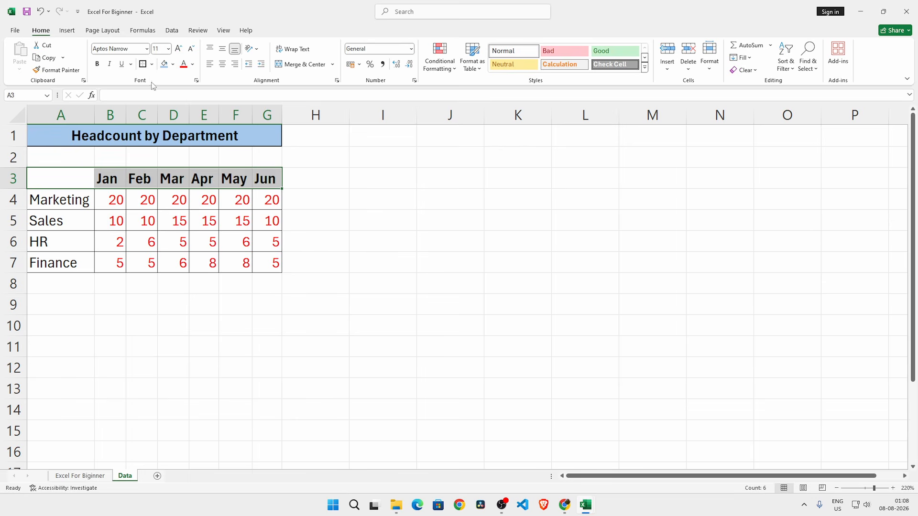
click(142, 64)
Step: Center the contents of the table A3:G7 both vertically and horizontally
drag(61, 178, 267, 261)
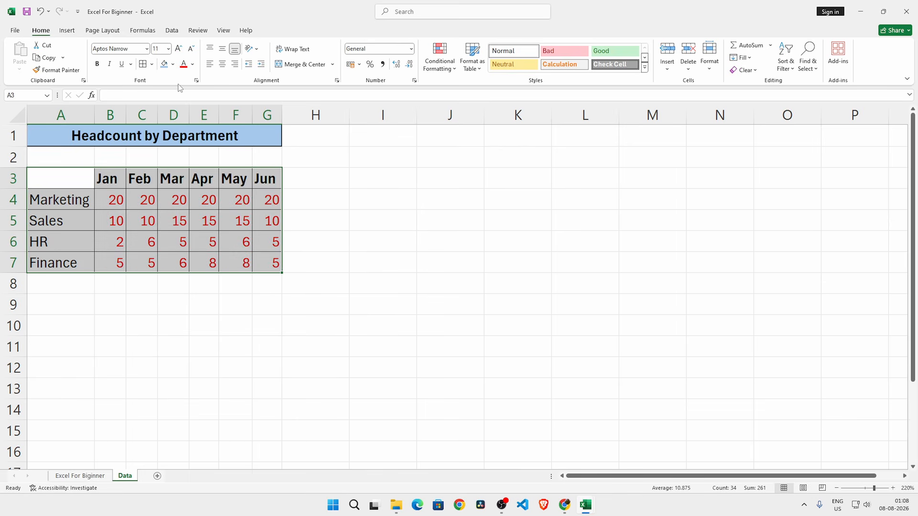
click(222, 49)
click(222, 64)
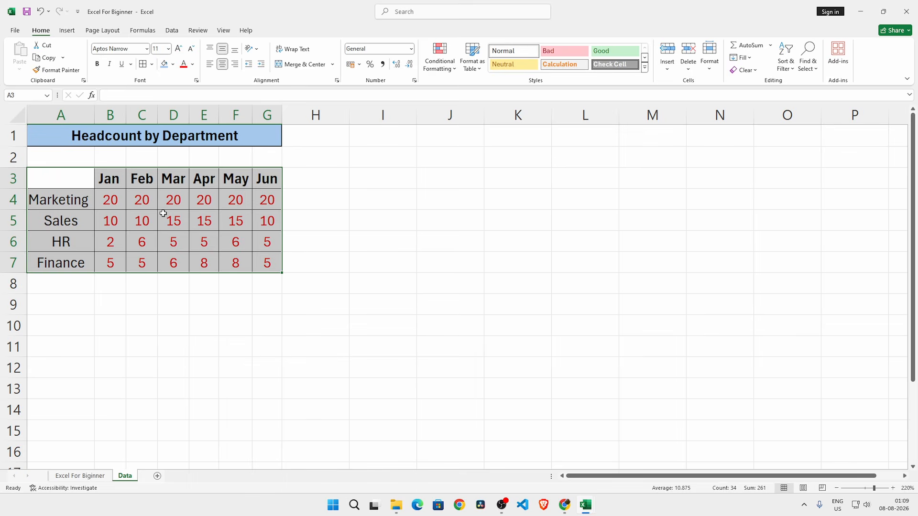
click(139, 302)
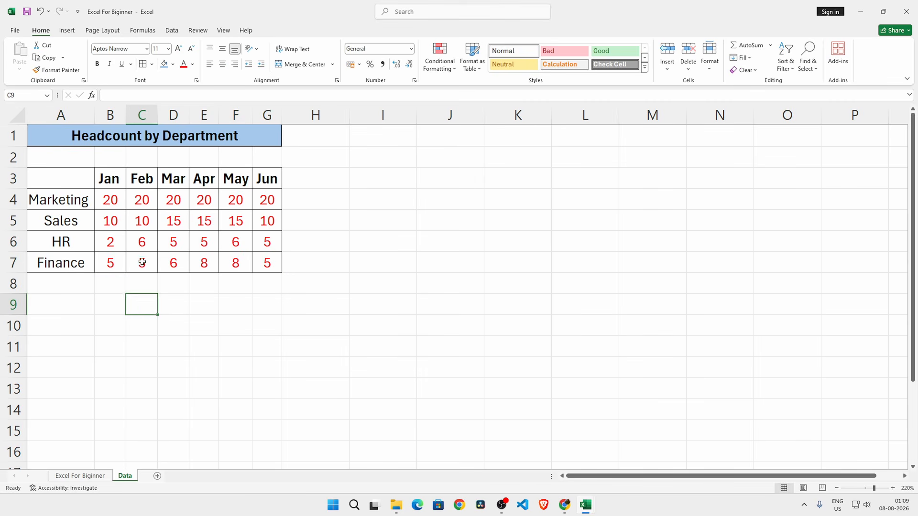
Step: Total the January values B4:B7 in B8 with AutoSum and fill the formula across to G8
click(115, 291)
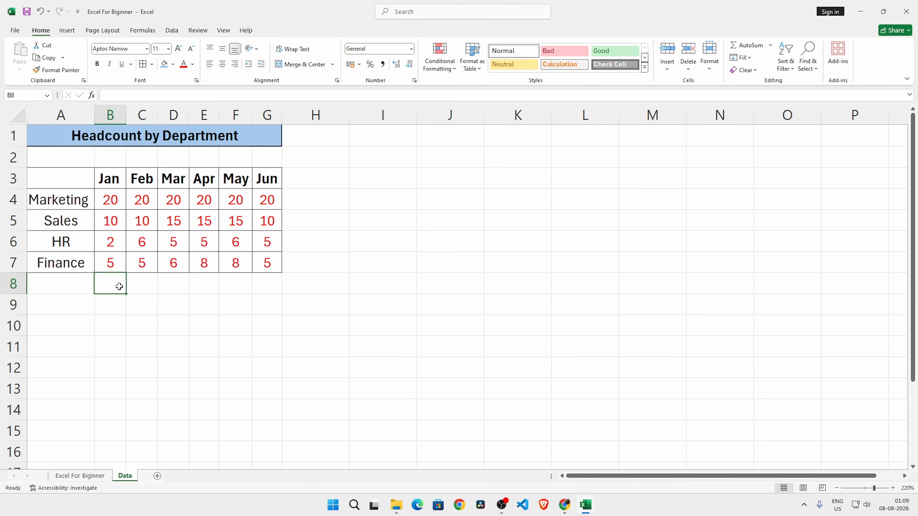
click(770, 46)
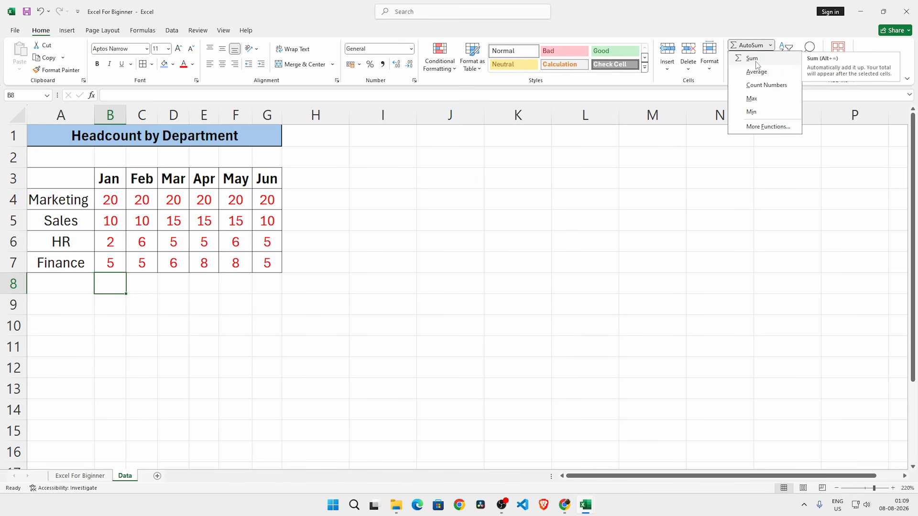
click(753, 58)
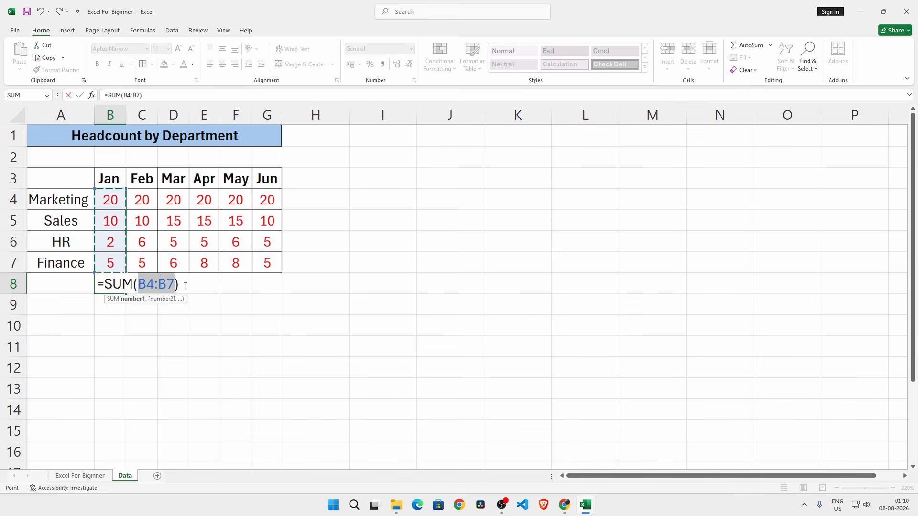
key(Return)
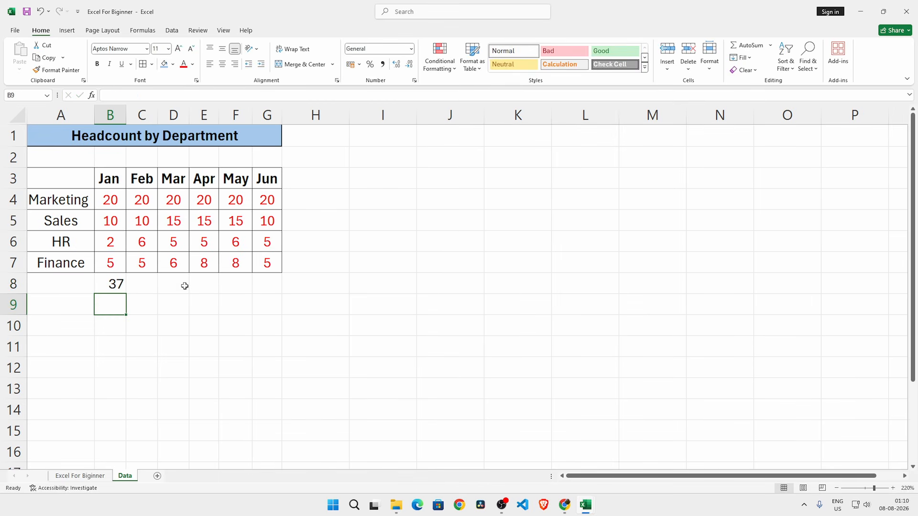
click(123, 292)
drag(126, 293, 281, 293)
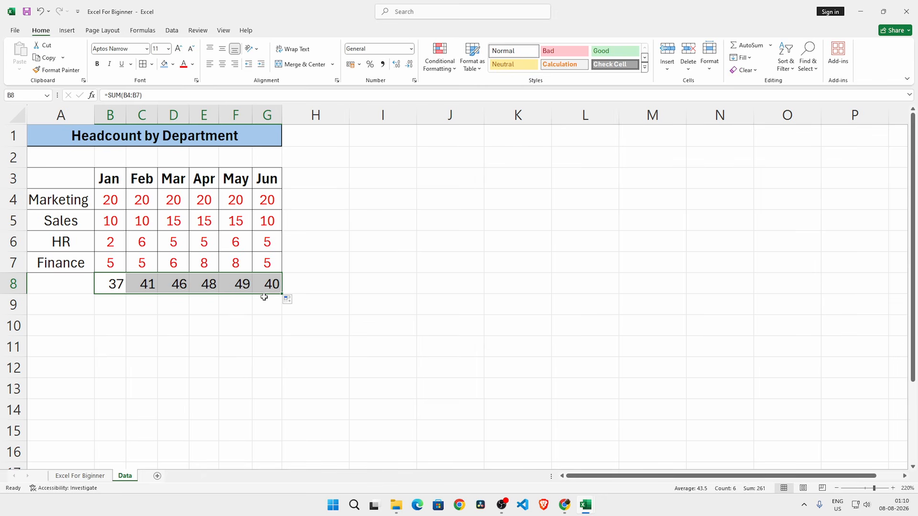
Step: Apply All Borders to the totals row B8:G8
drag(119, 285, 265, 284)
click(143, 64)
click(316, 262)
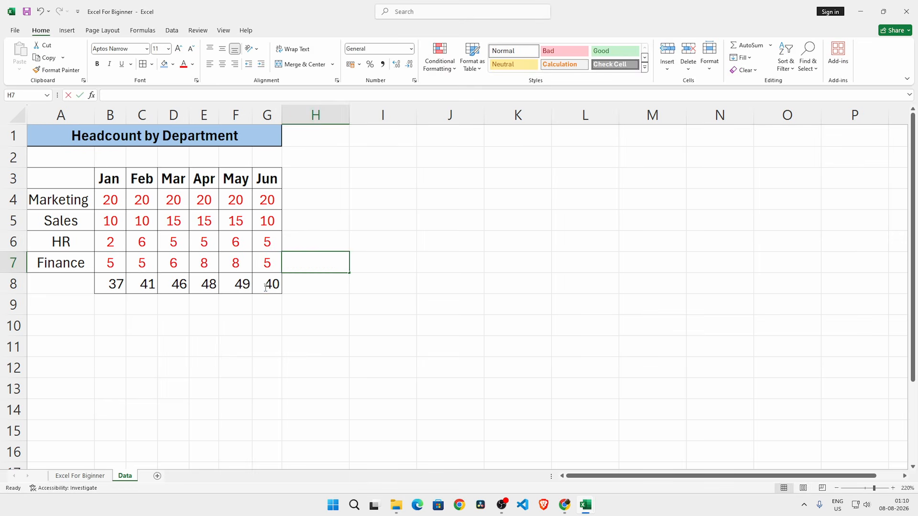
Step: Inspect the June total's formula in G8 and clear the totals from B8:G8
click(265, 286)
double_click(266, 285)
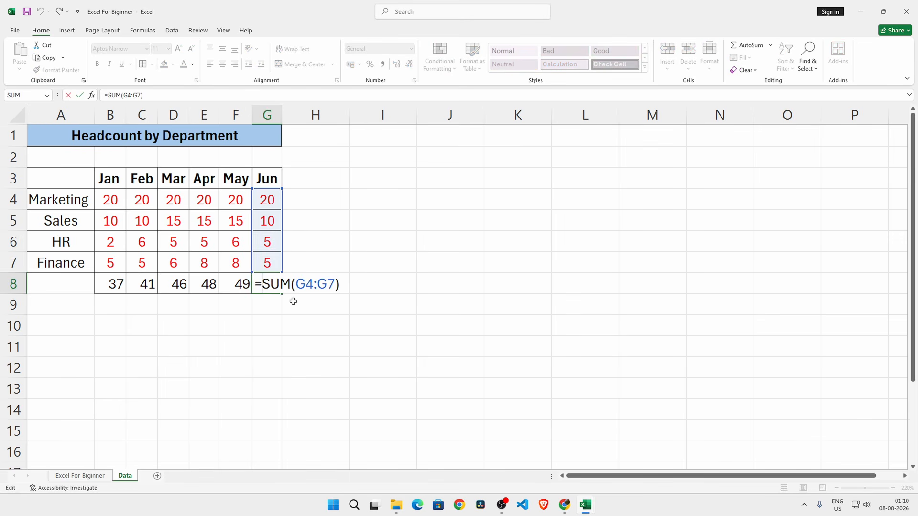
mouse_move(273, 285)
mouse_down()
mouse_move(102, 283)
mouse_move(273, 283)
mouse_up()
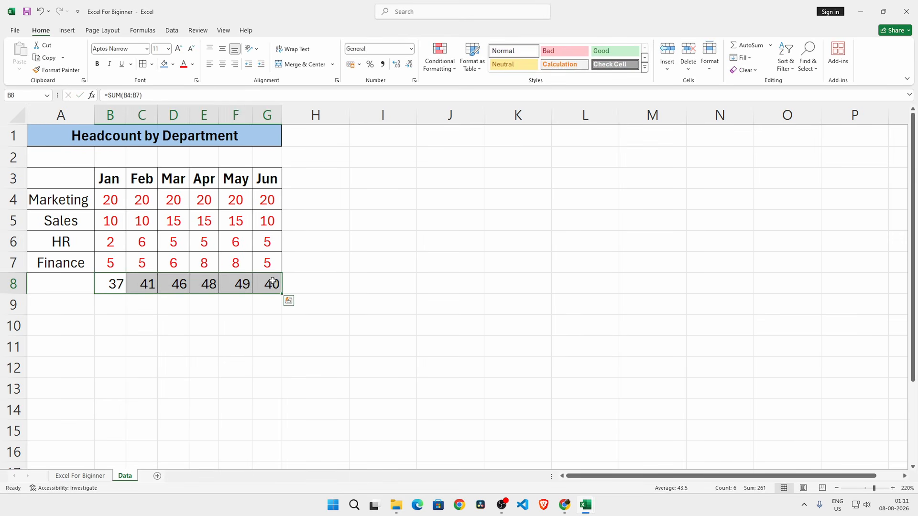
key(Delete)
click(263, 327)
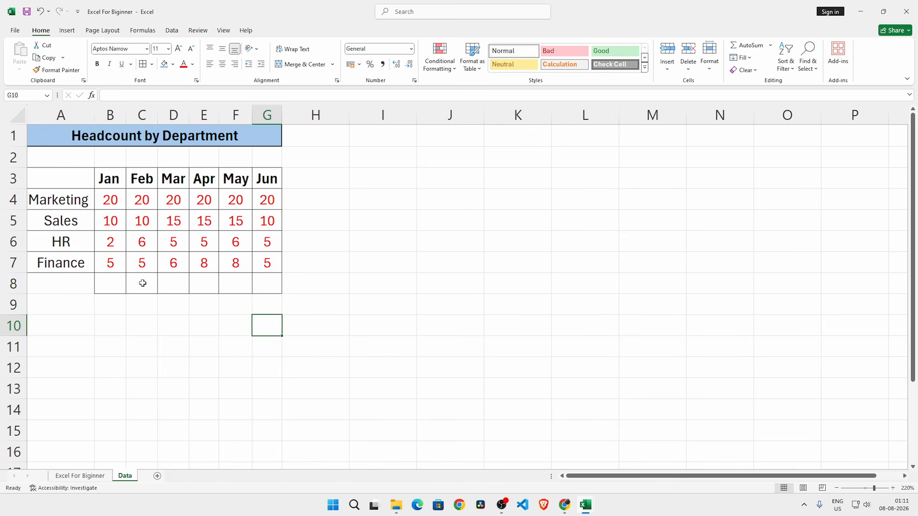
Step: Insert SUM totals for all six months at once in B8:G8
drag(117, 283, 266, 281)
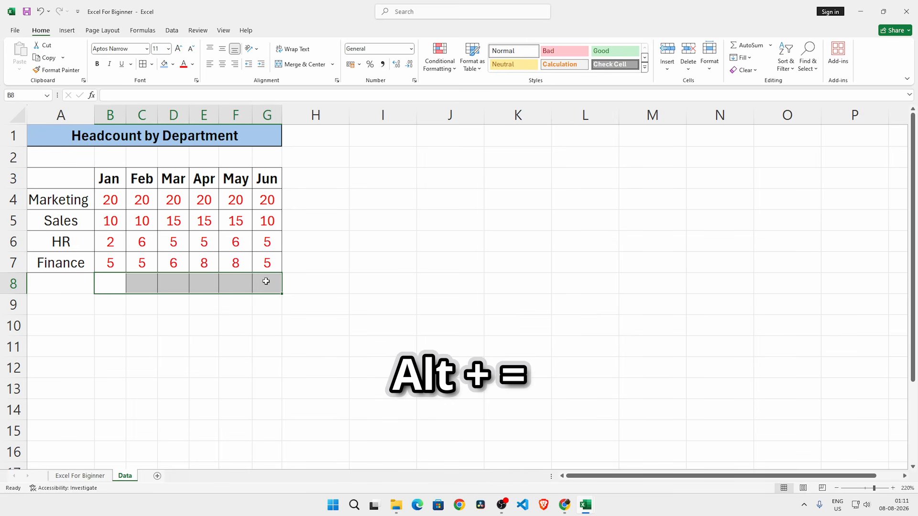
key(alt+equal)
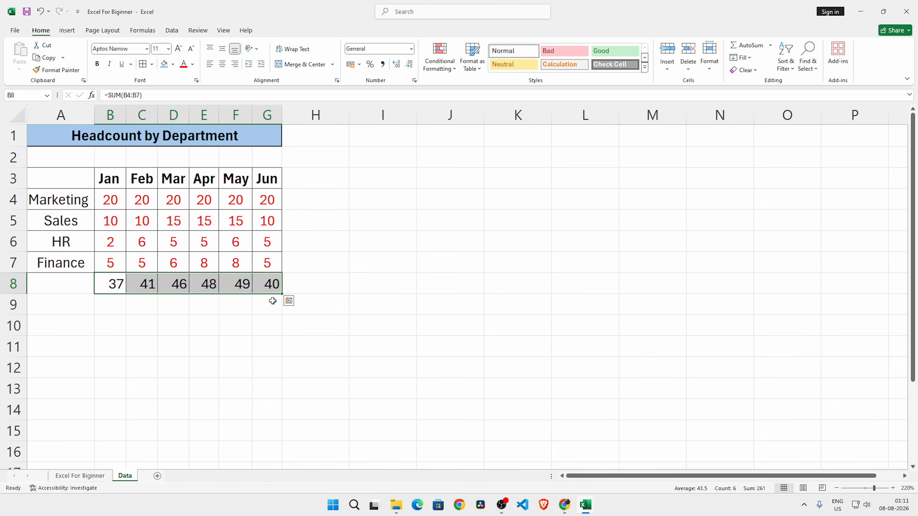
click(221, 330)
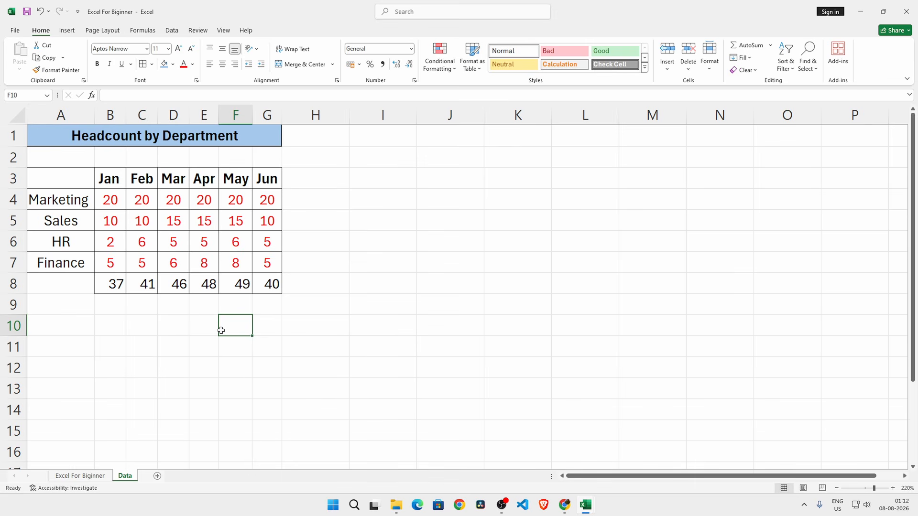